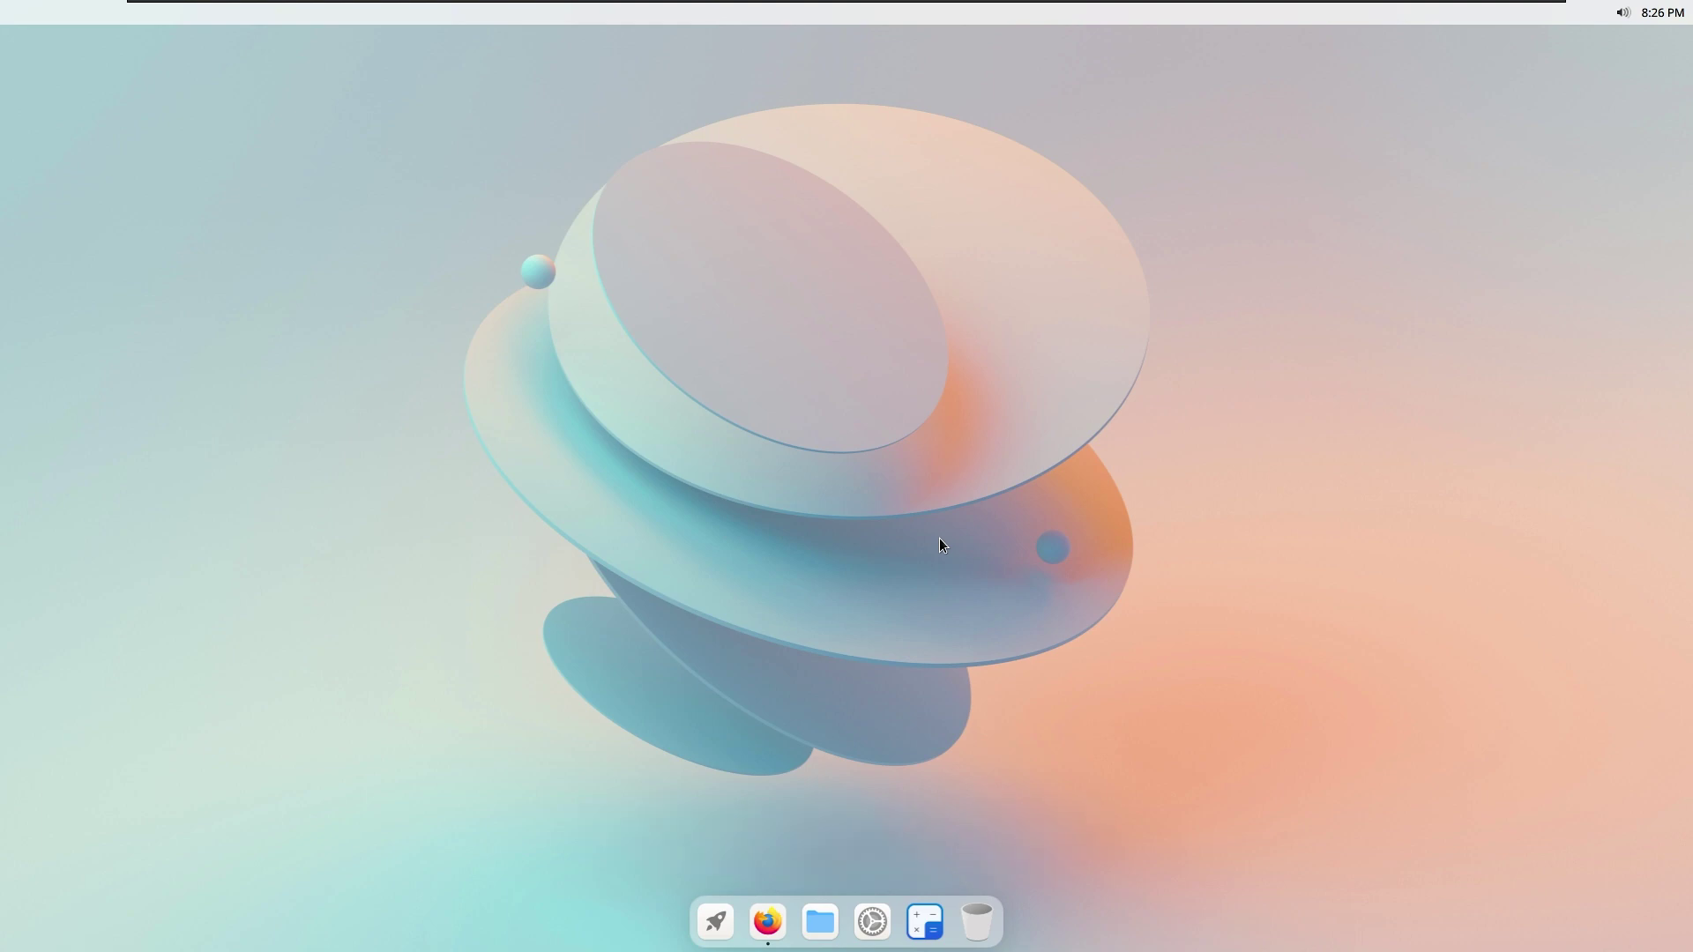
Step: Open cutefishos.com in Firefox, scroll the home page to its footer, then view the About tab
click(768, 921)
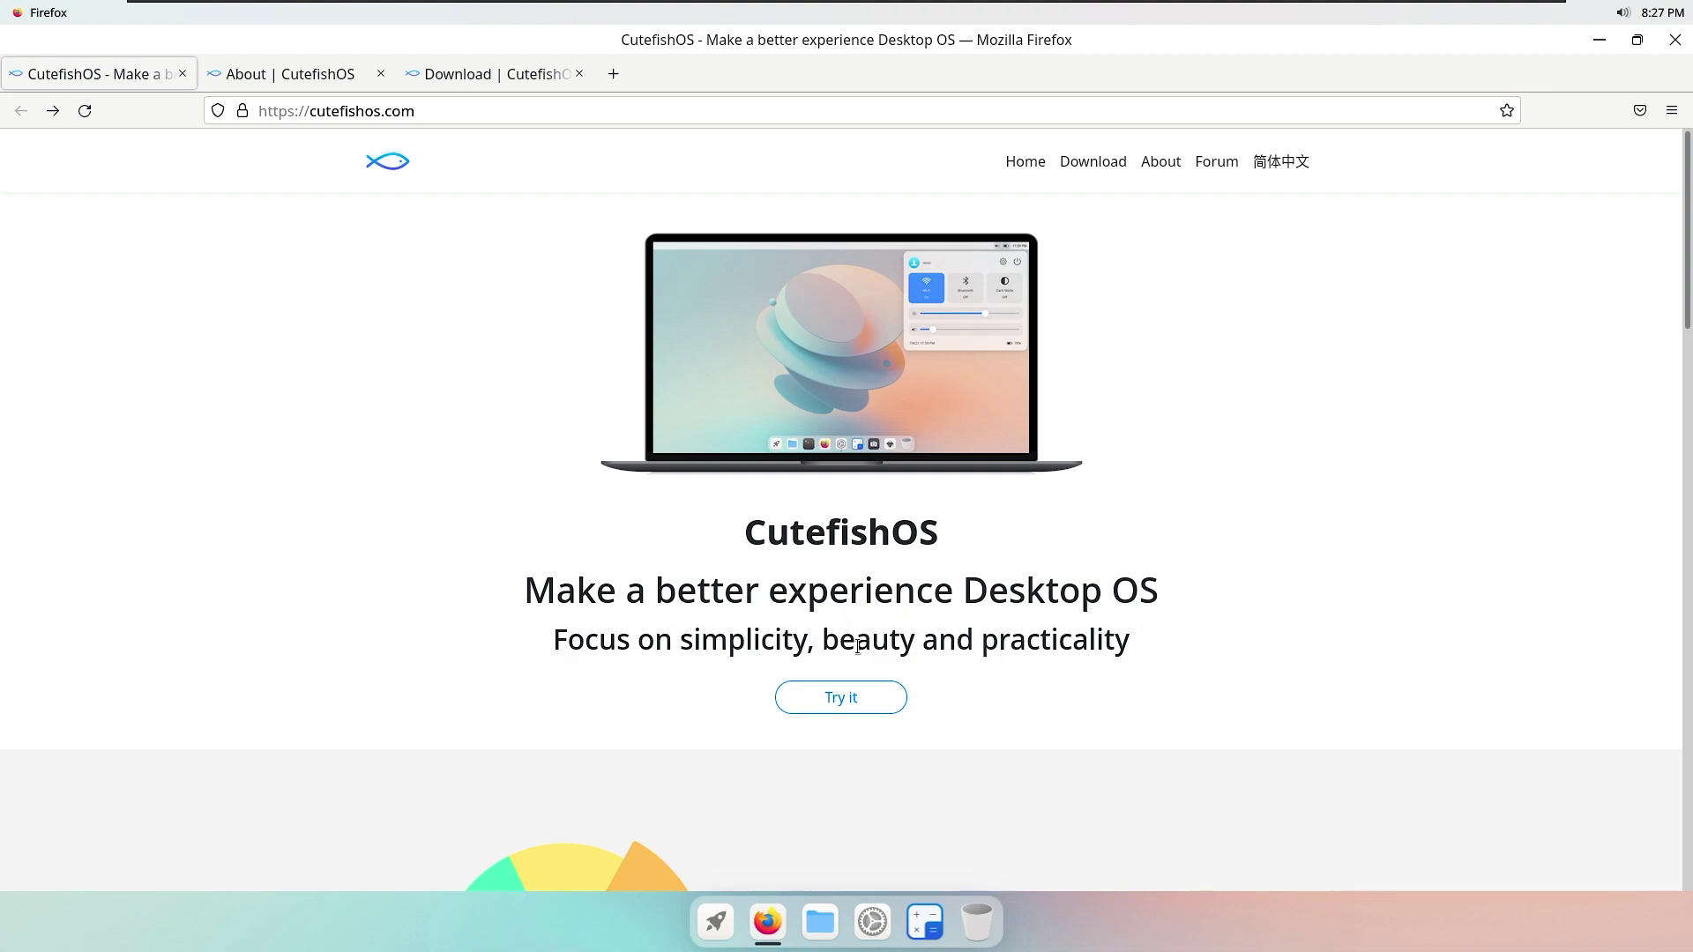
scroll(1085, 680, down, 5)
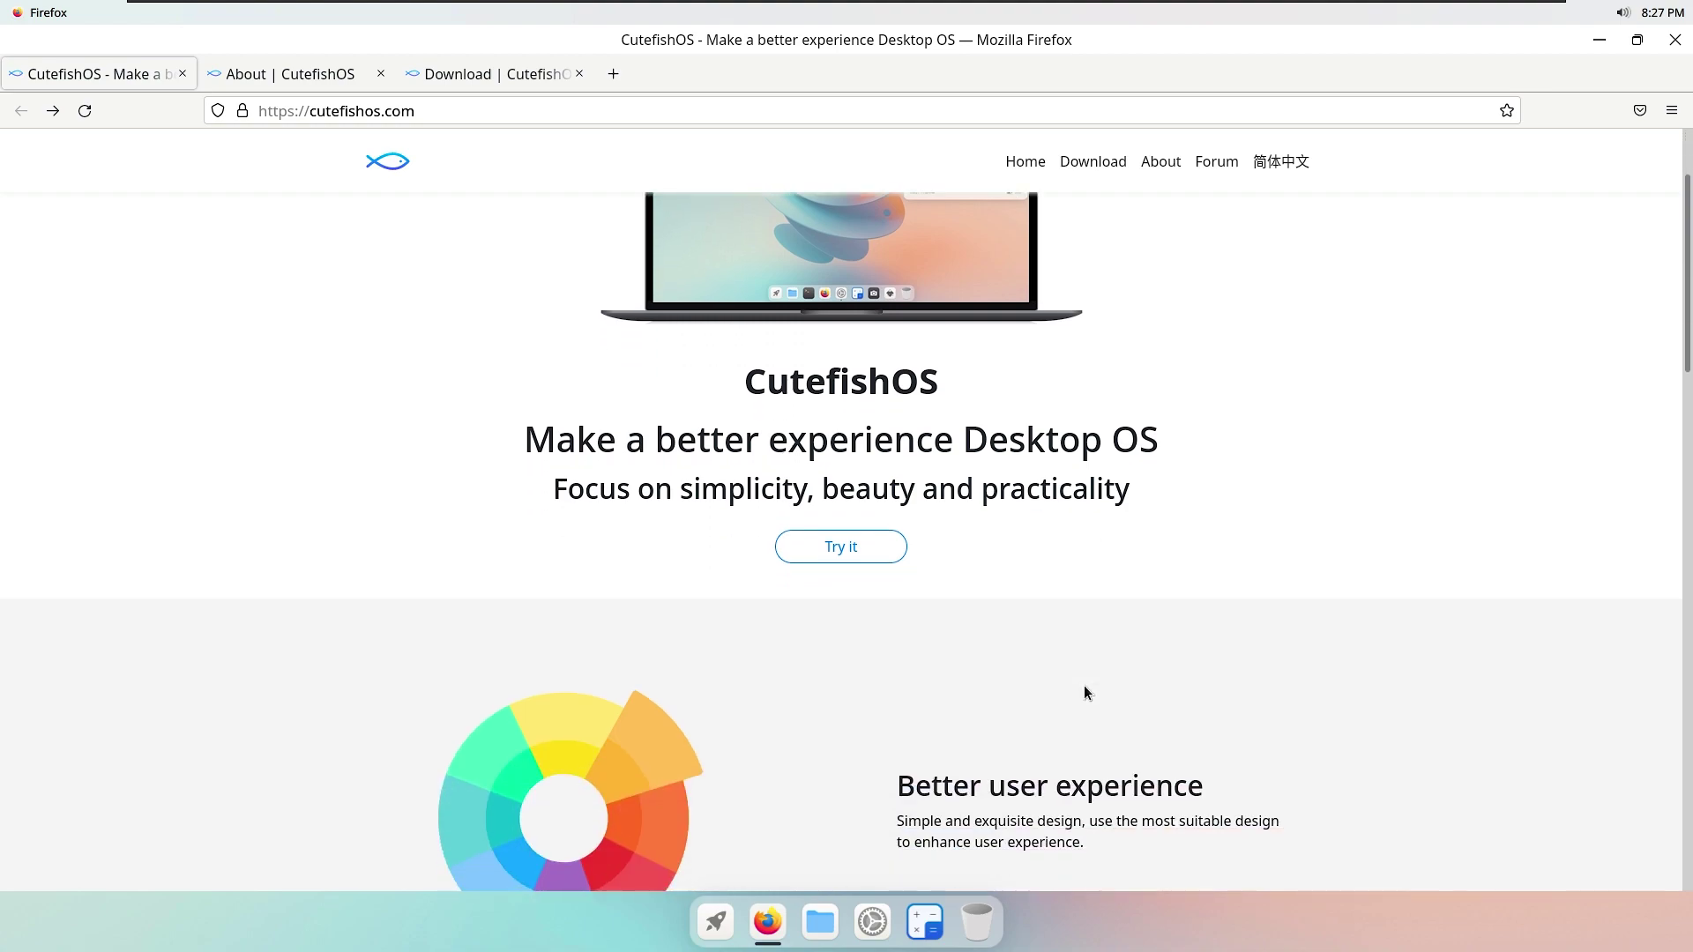
scroll(1120, 599, down, 2)
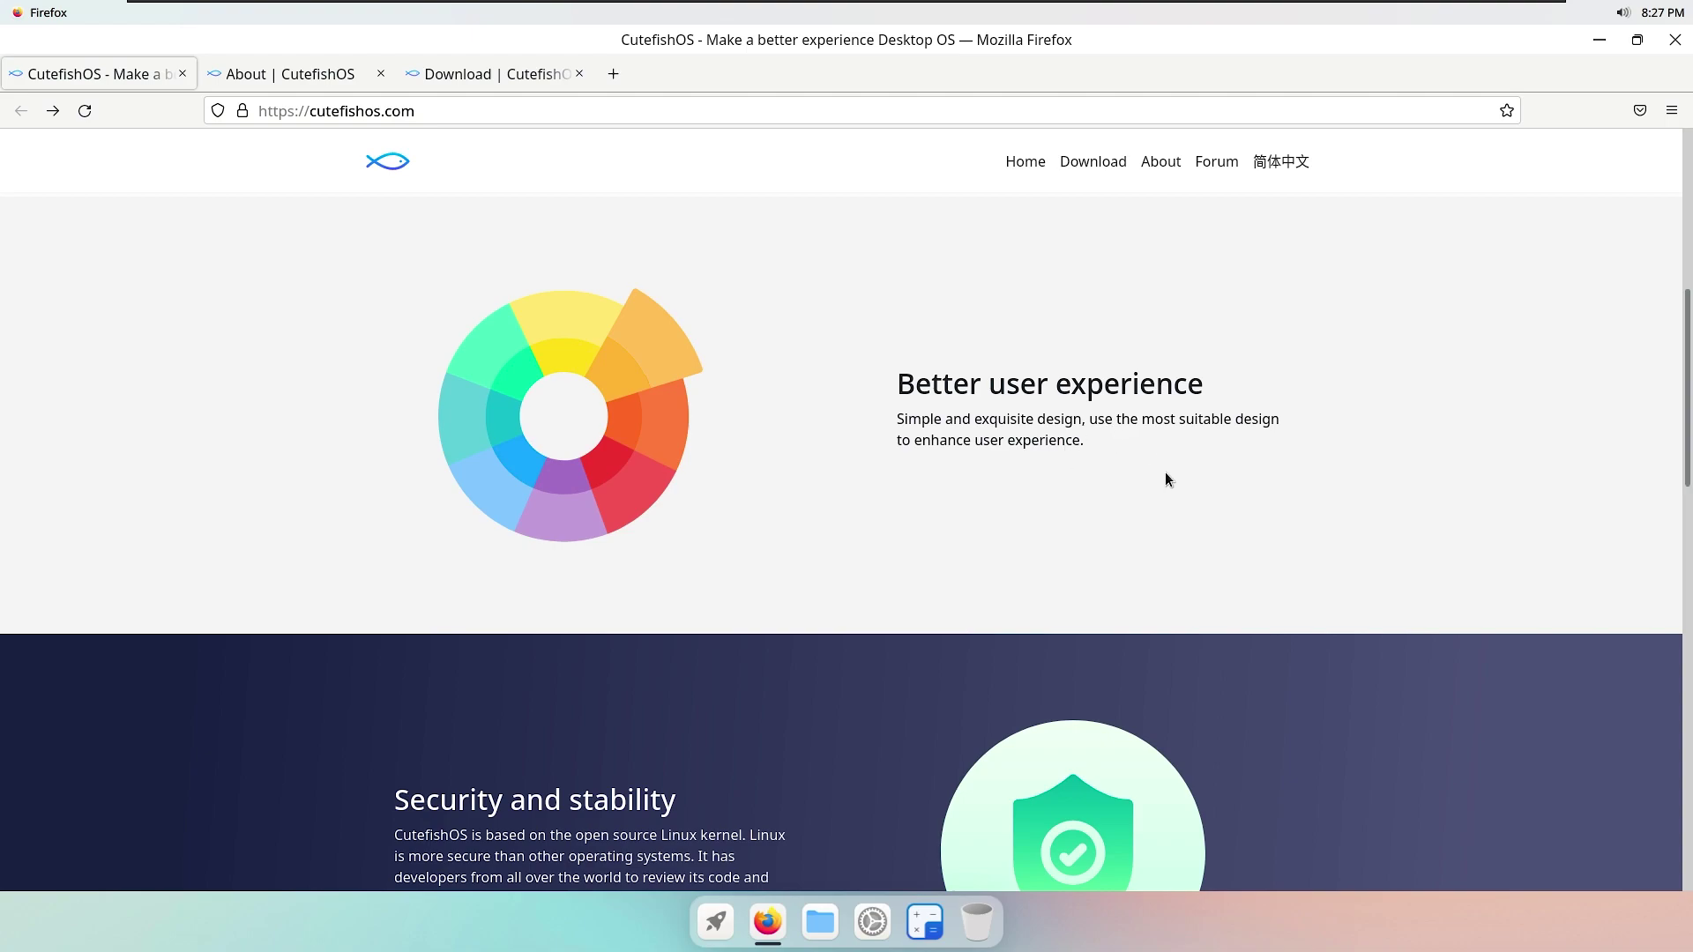
scroll(973, 509, down, 4)
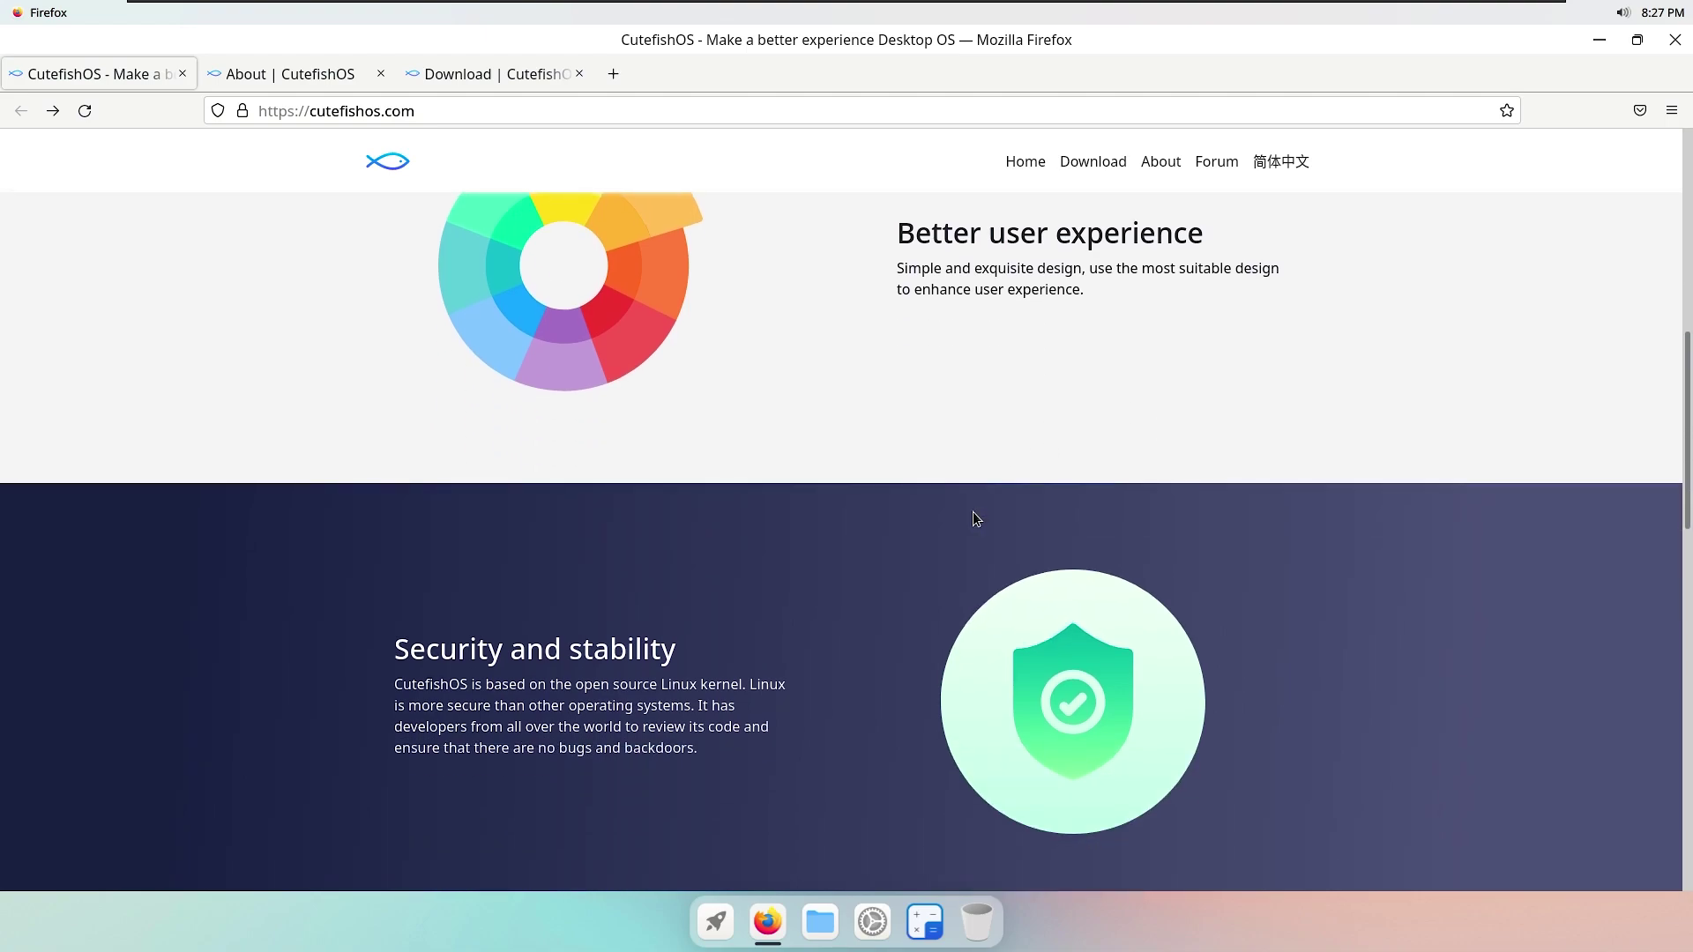
scroll(972, 511, down, 3)
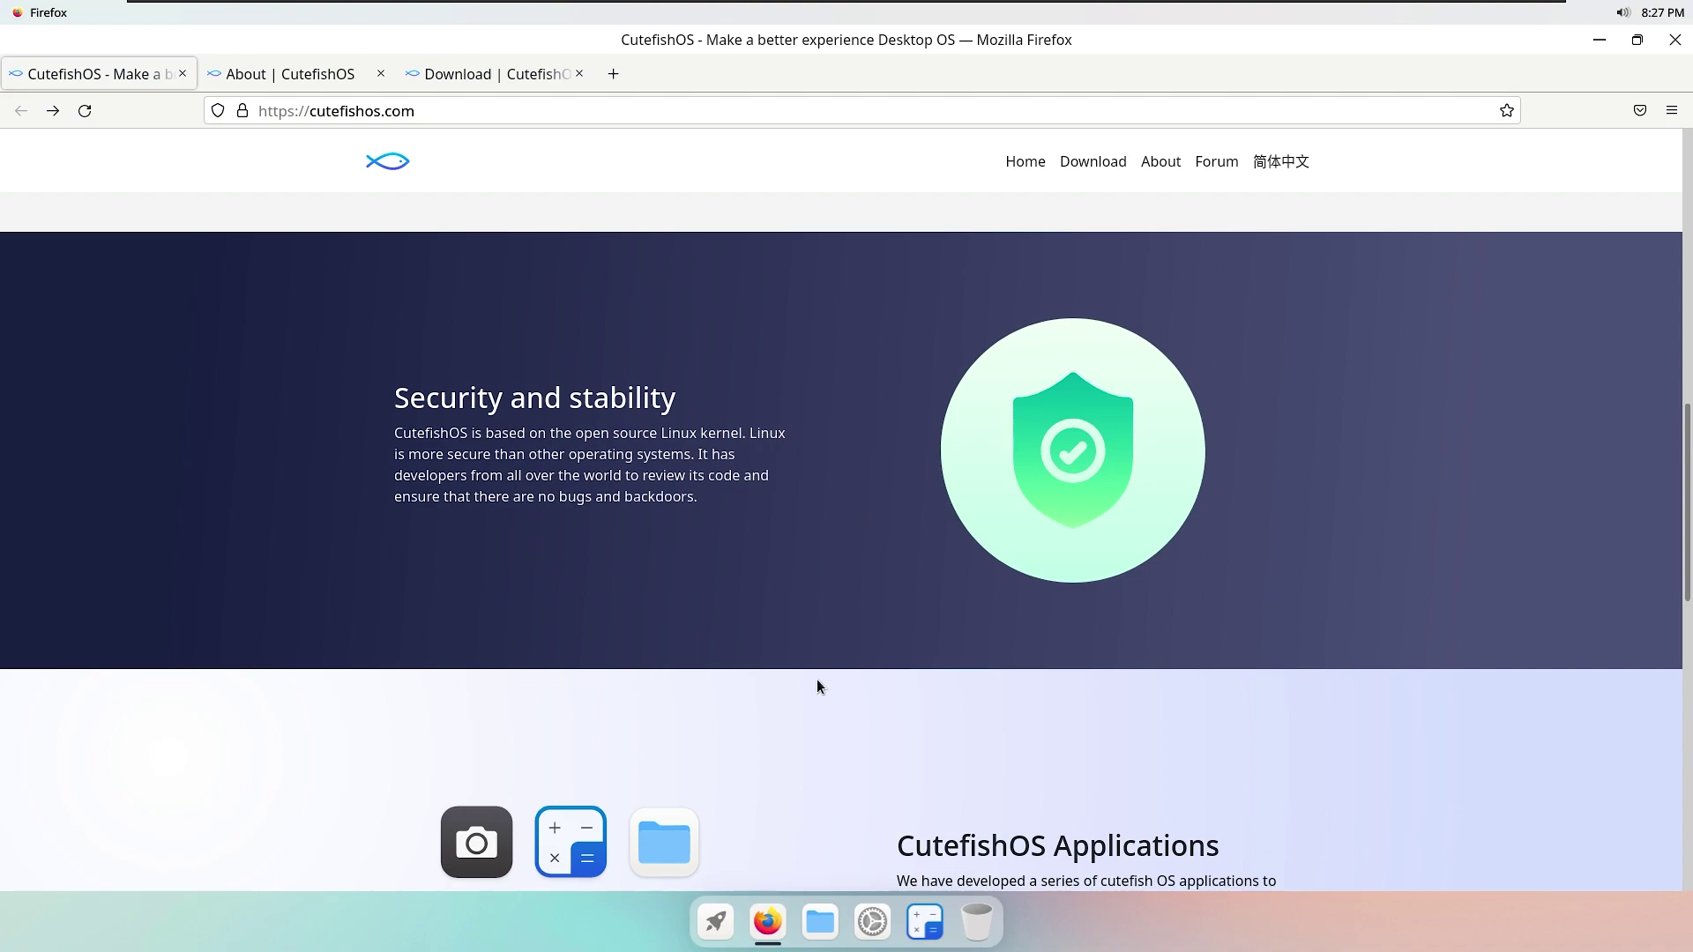
scroll(817, 679, down, 5)
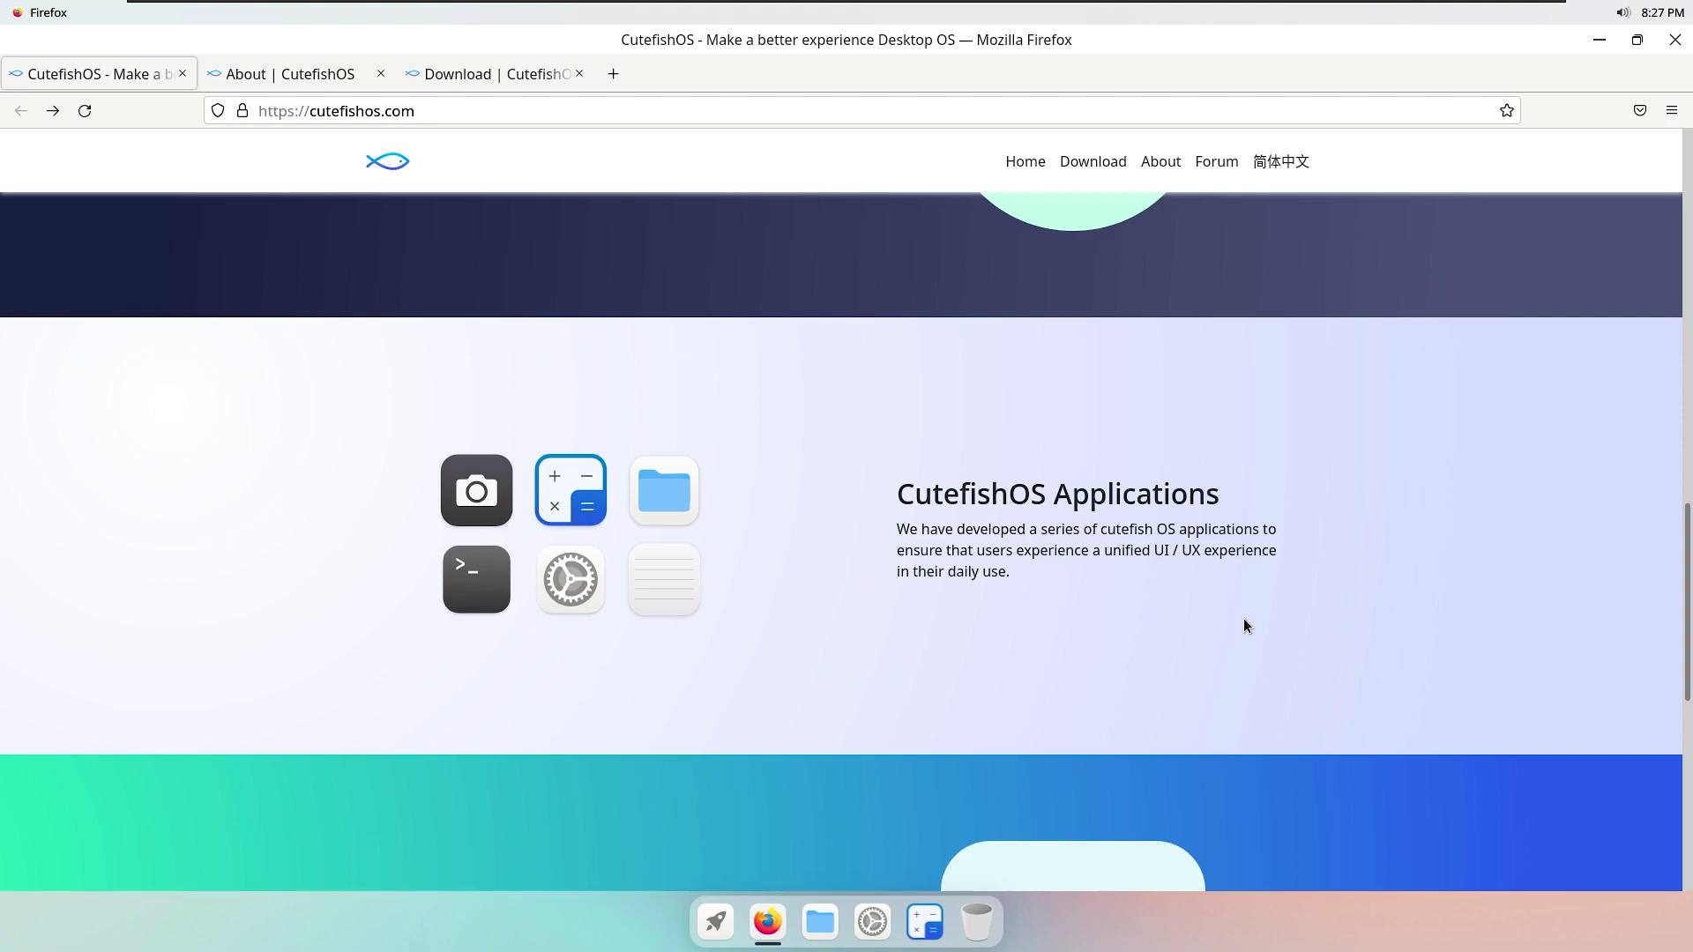
scroll(1241, 616, down, 8)
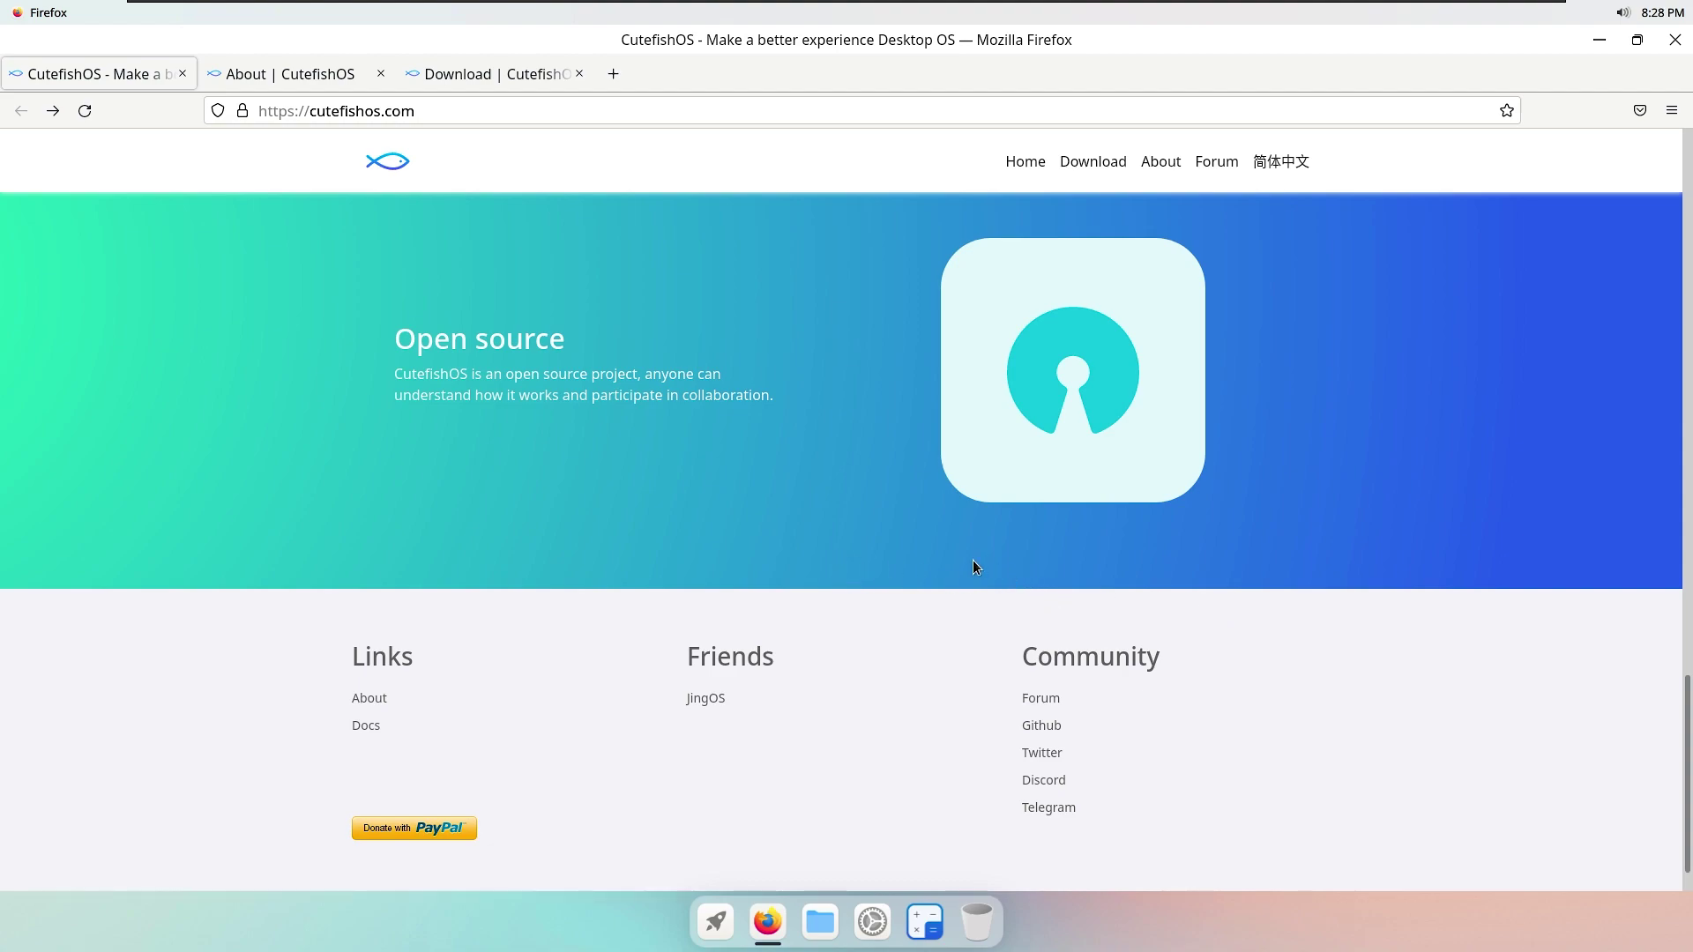
scroll(975, 567, down, 1)
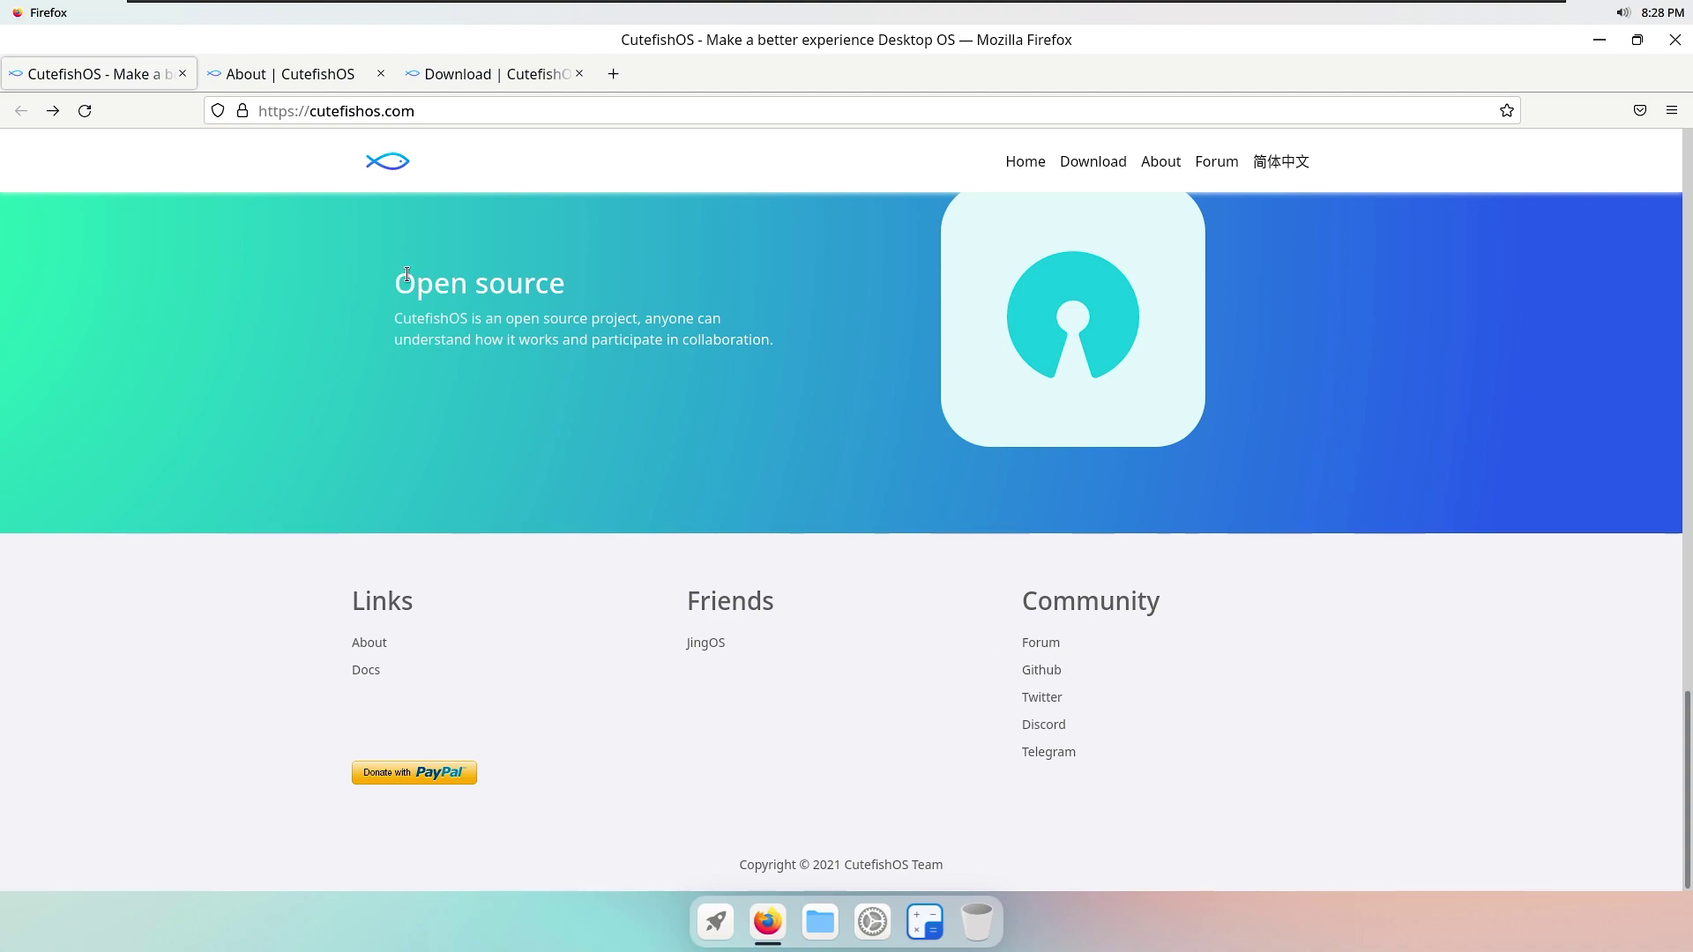
click(280, 74)
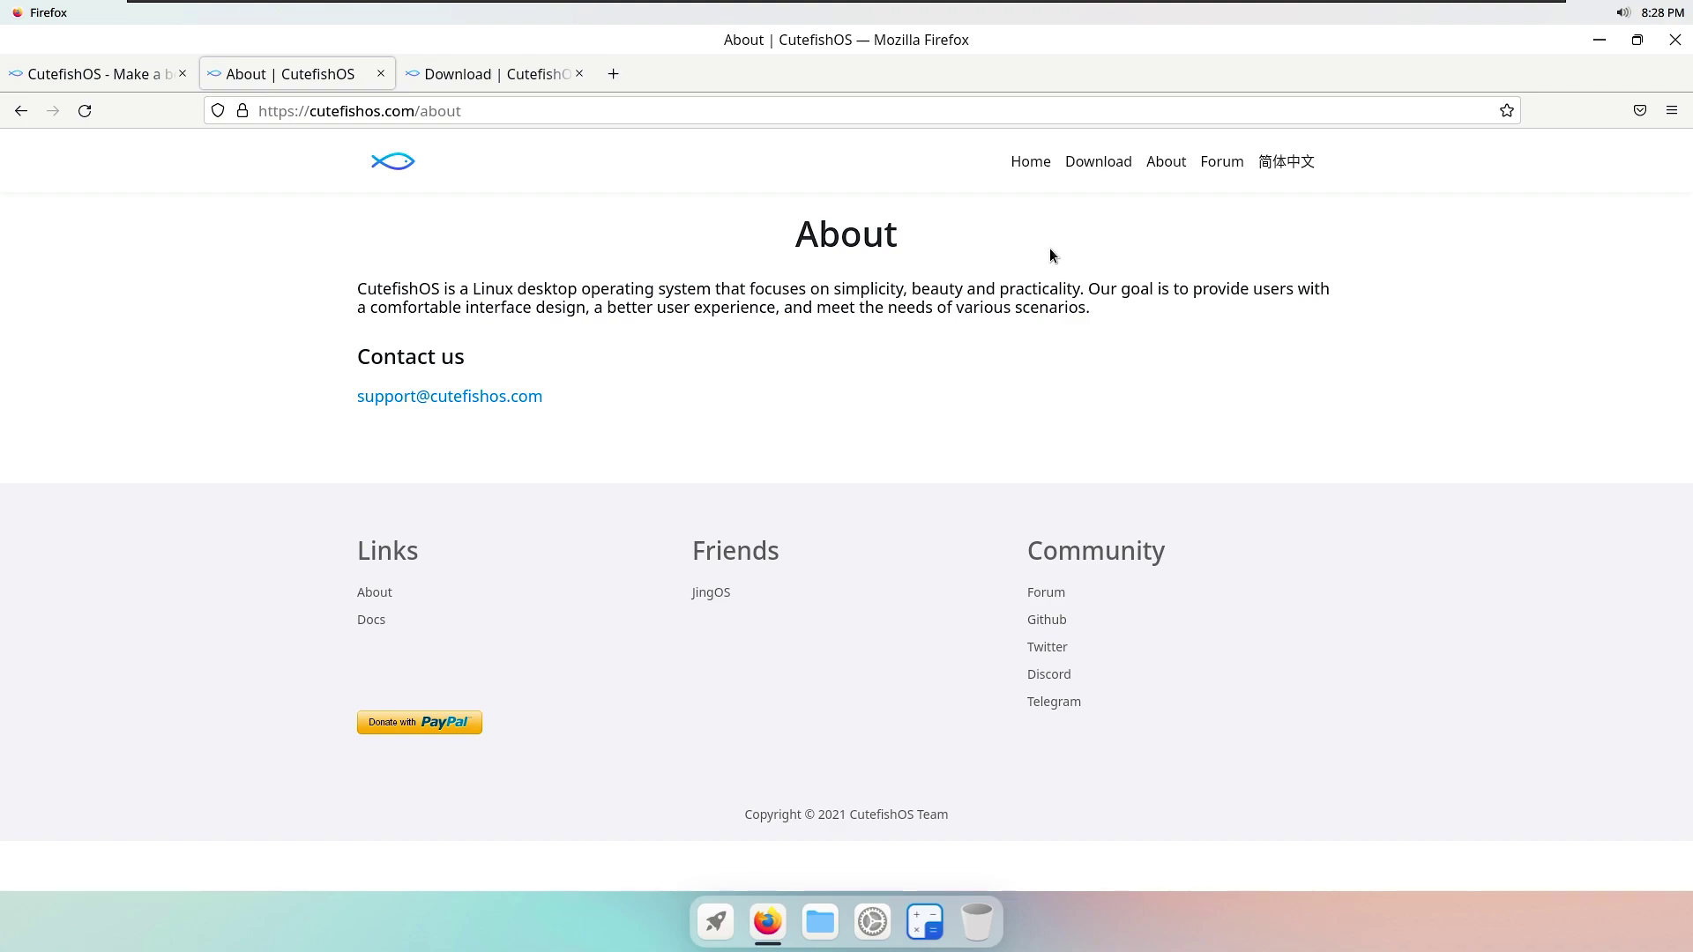
Step: Revisit the home page top, the About page and the 'Not yet released' Download page, then minimize Firefox
click(125, 76)
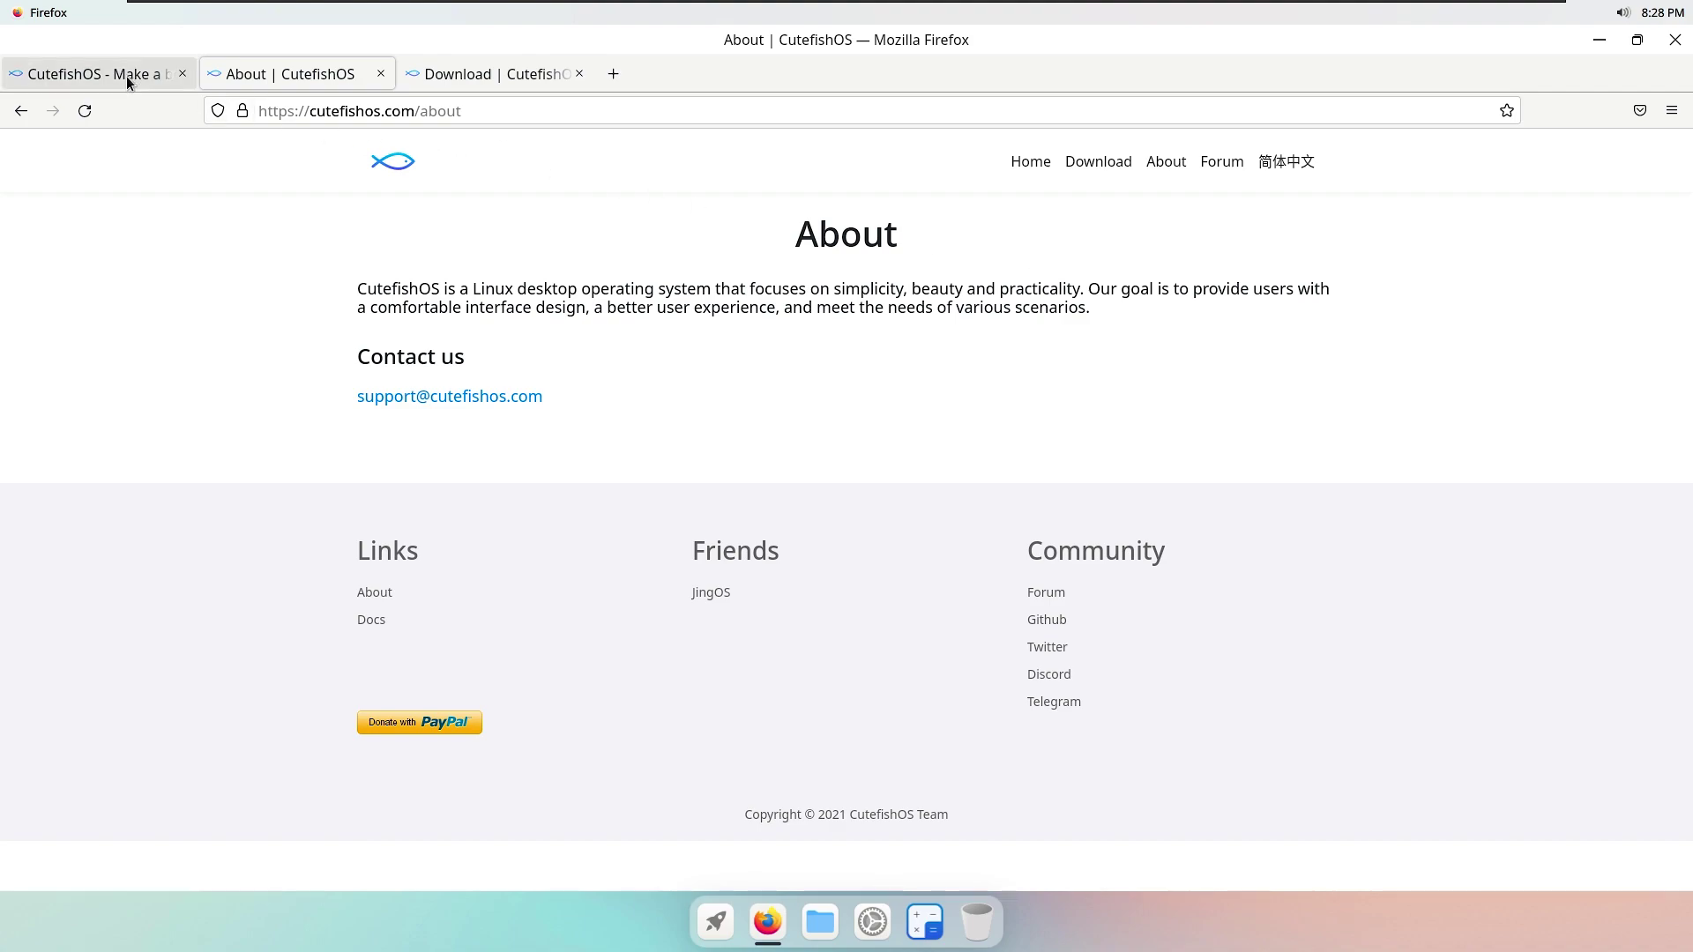
scroll(1656, 325, up, 1)
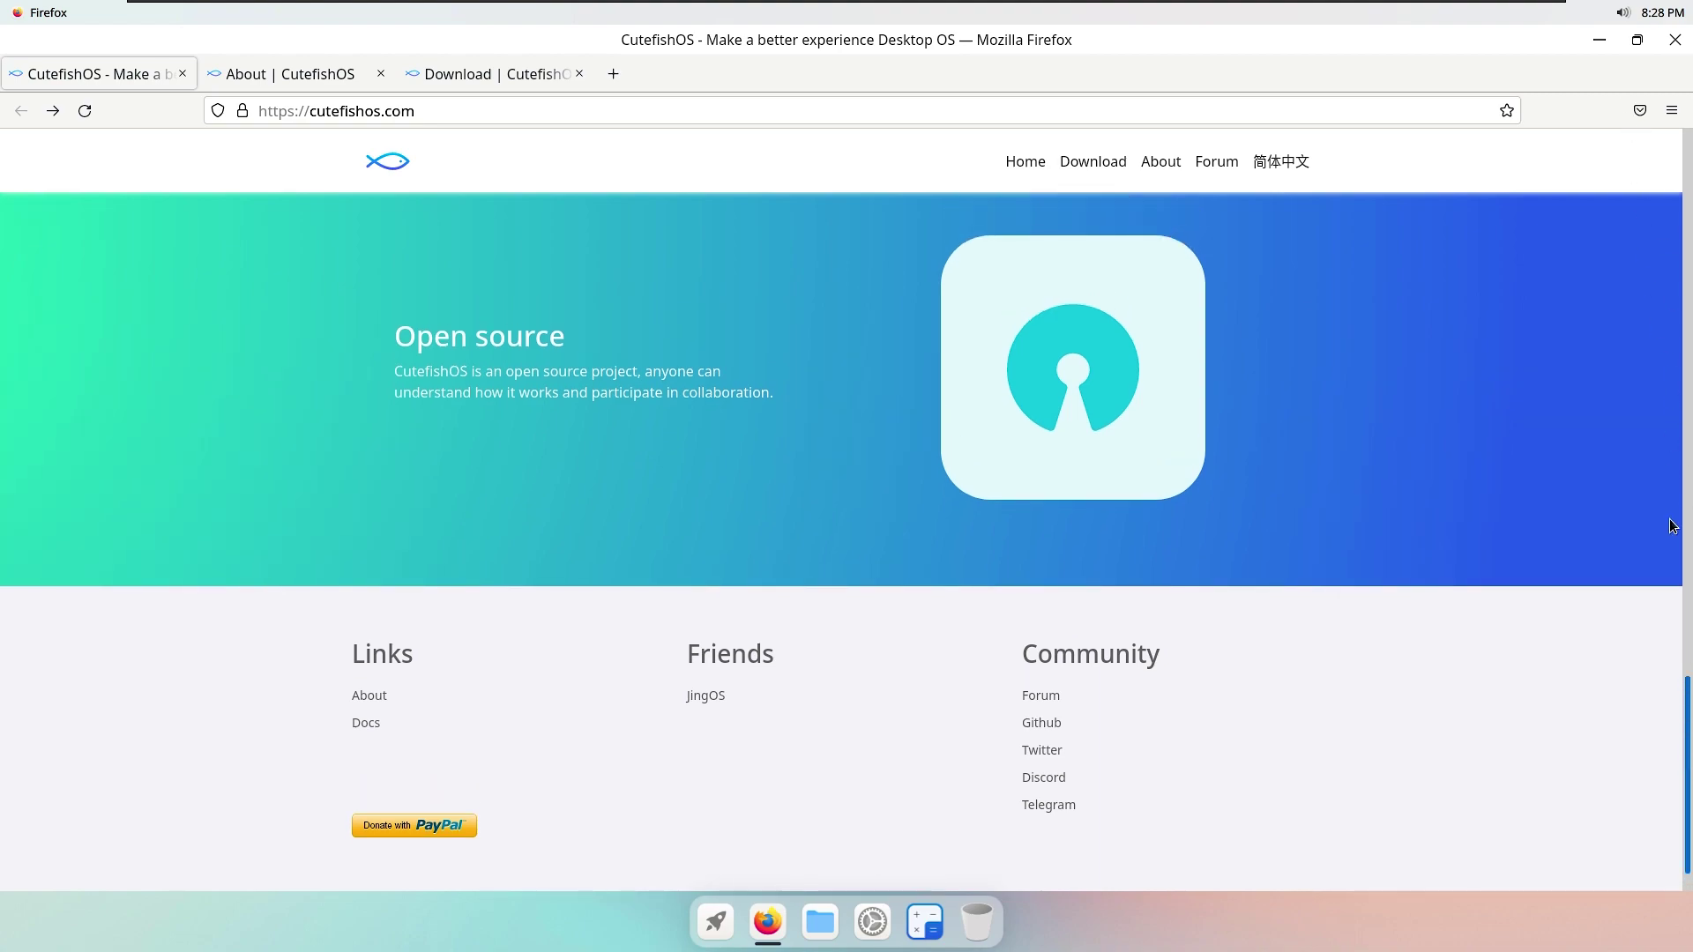
scroll(1640, 405, up, 10)
scroll(1626, 441, up, 8)
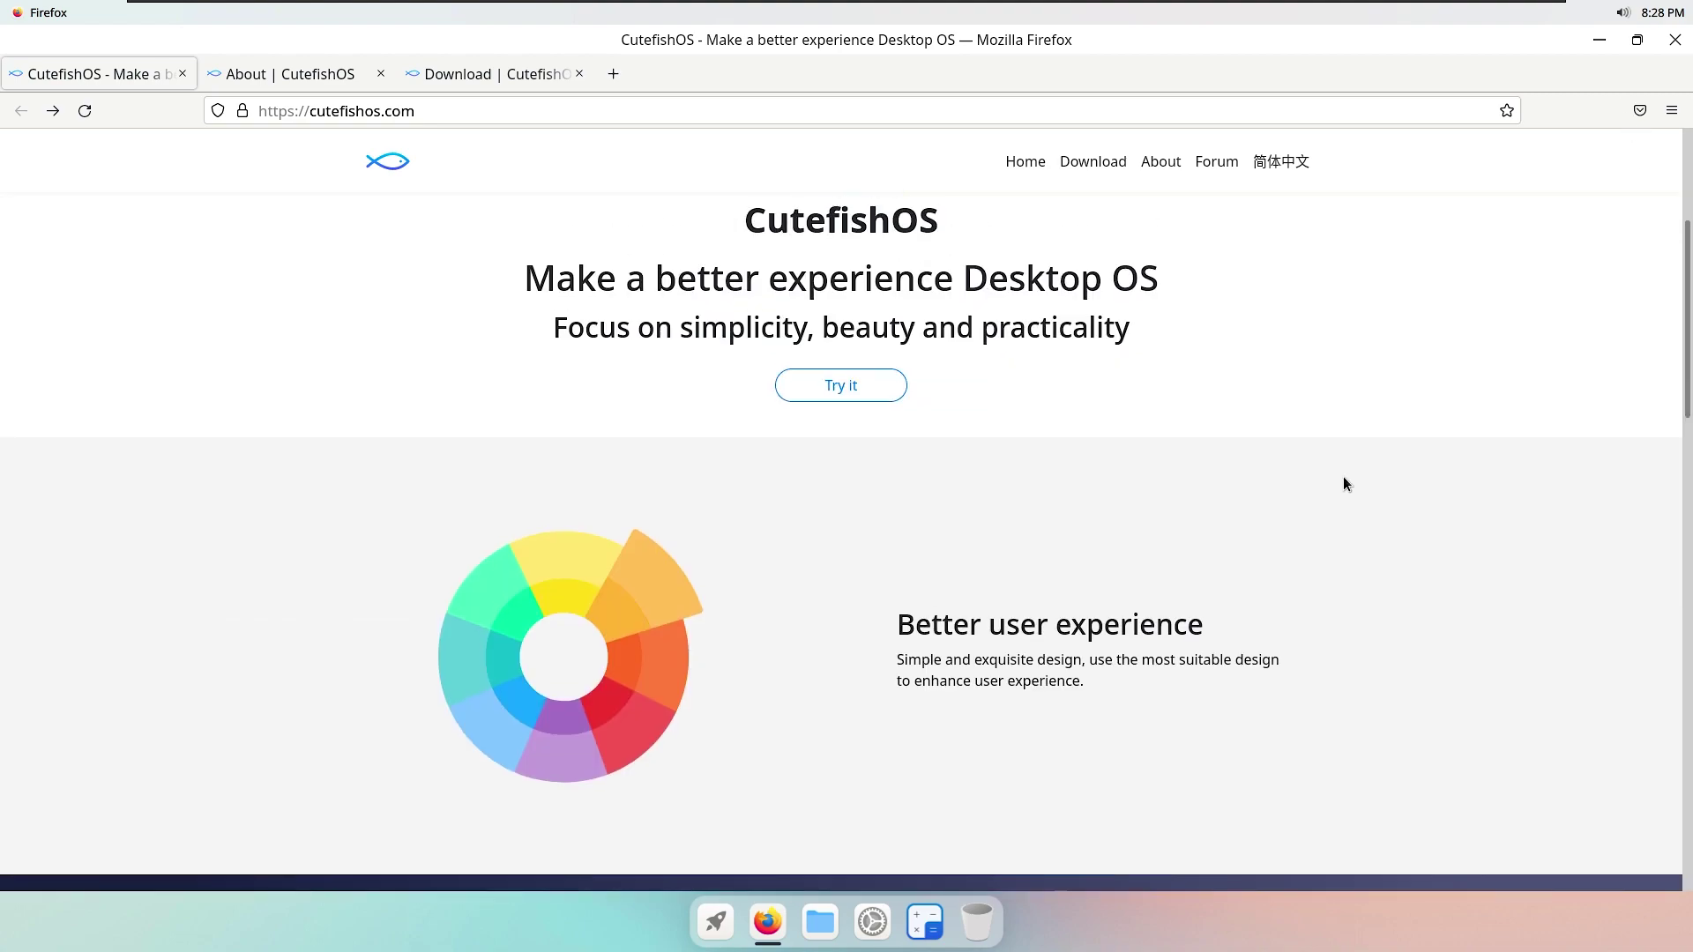
click(331, 58)
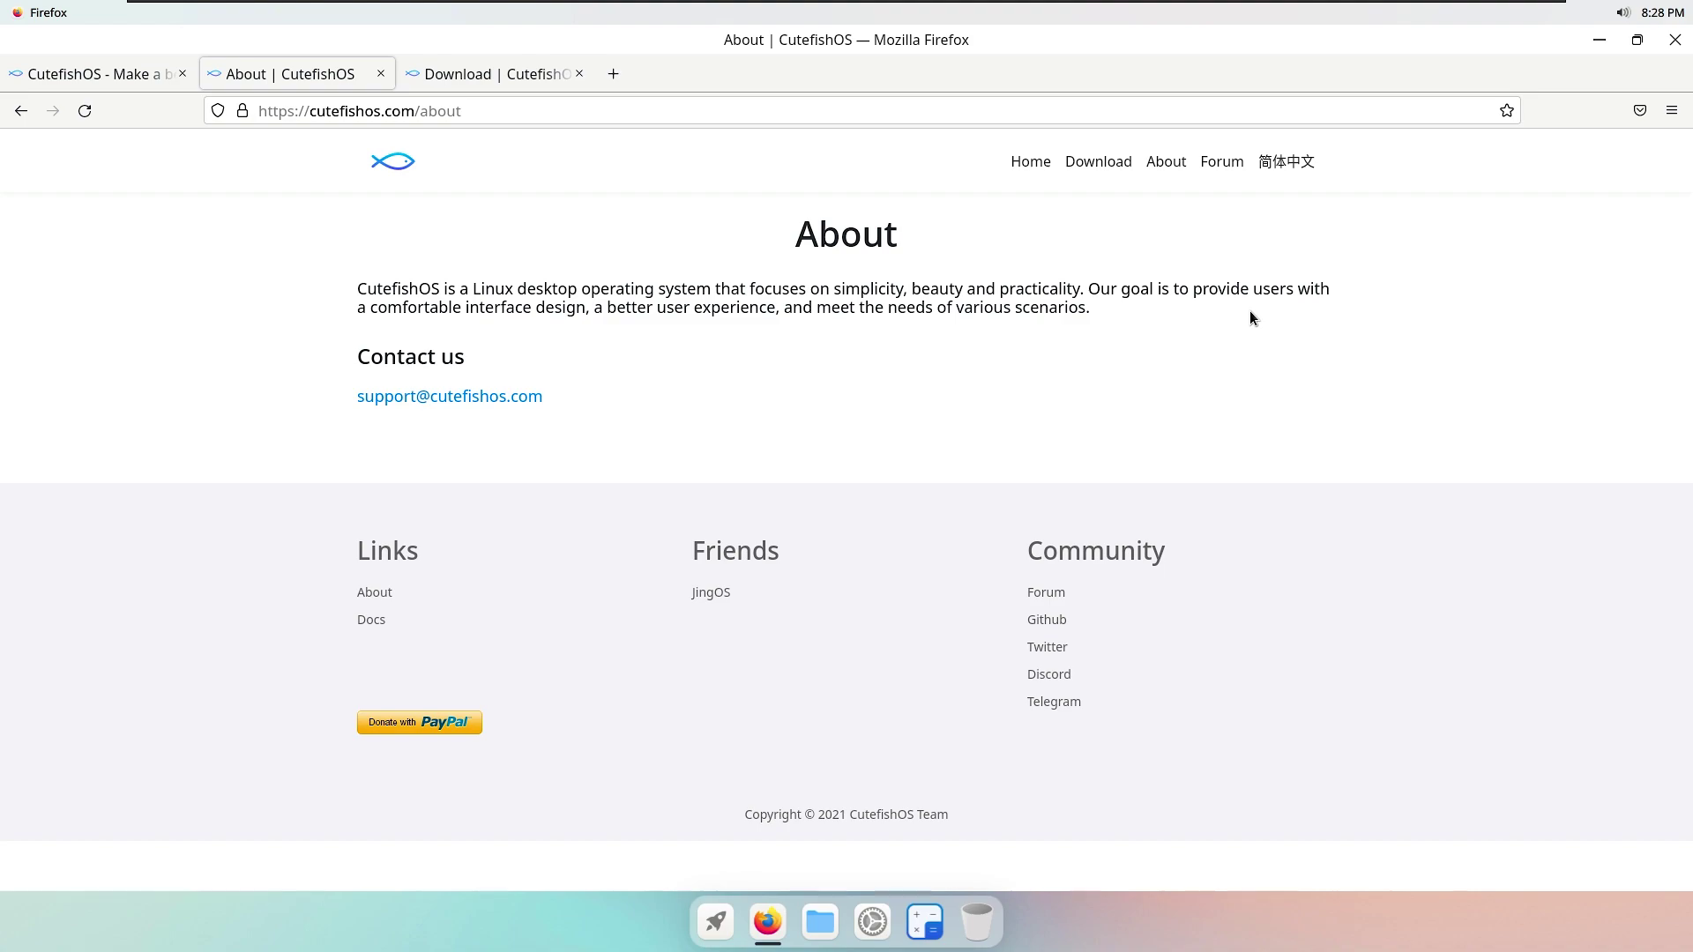
click(510, 80)
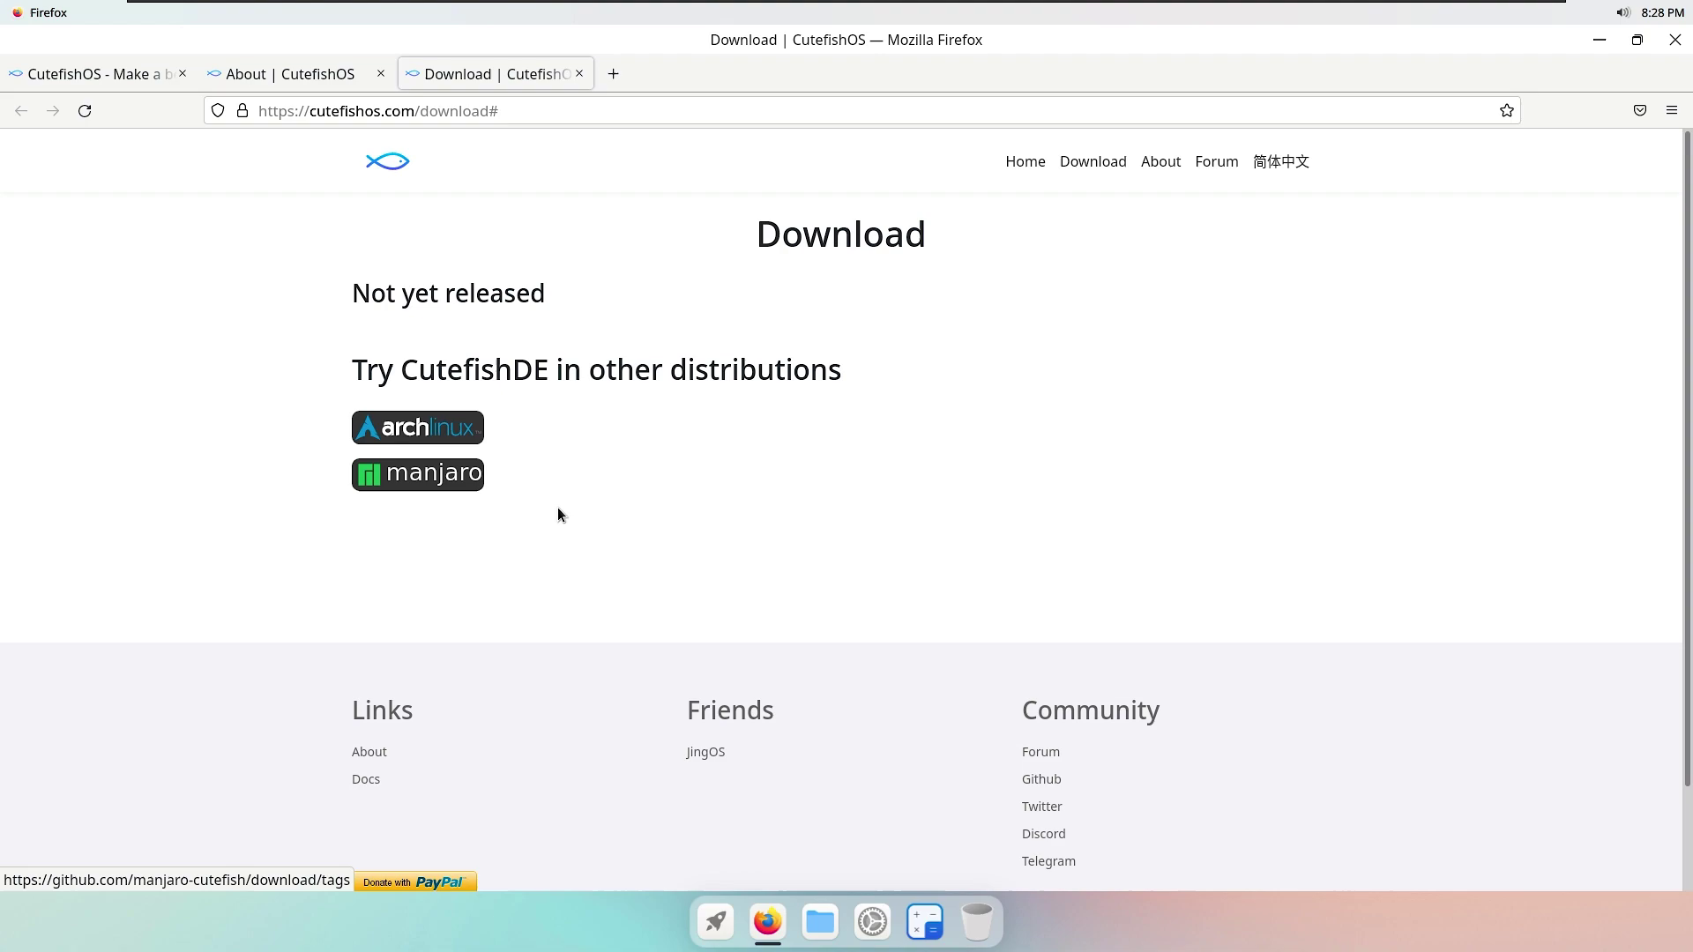
click(1598, 42)
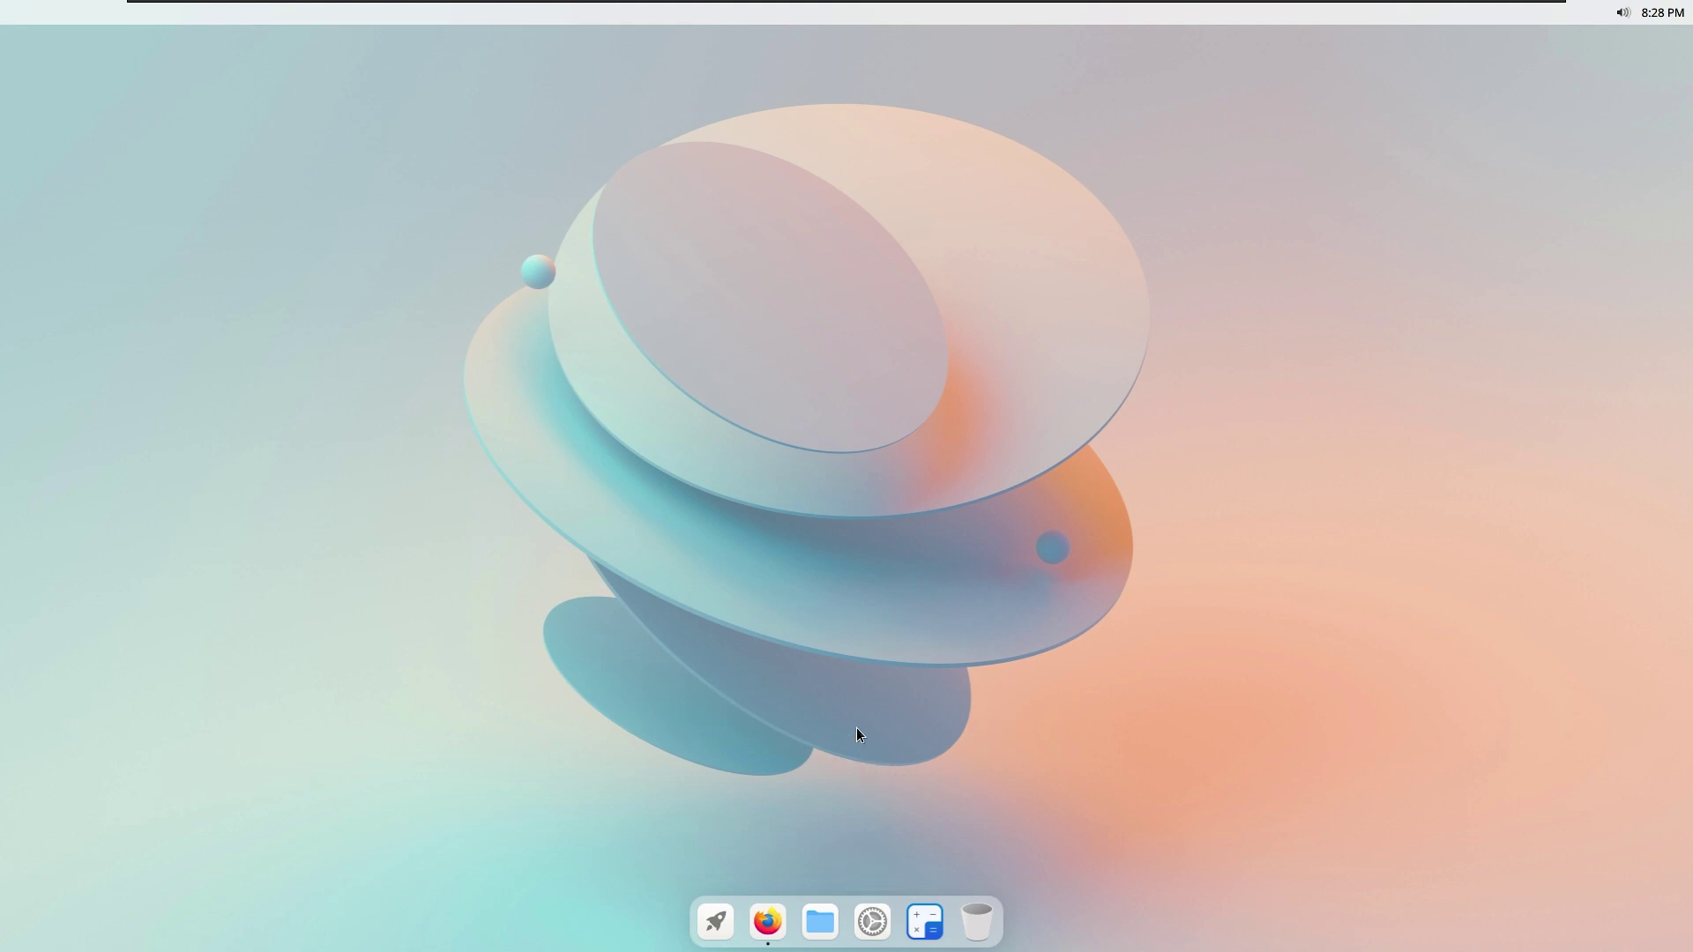
Step: Open Settings and view the About, WLAN, Ethernet and Display (1920x1080, 60 Hz, 100%) pages
click(872, 921)
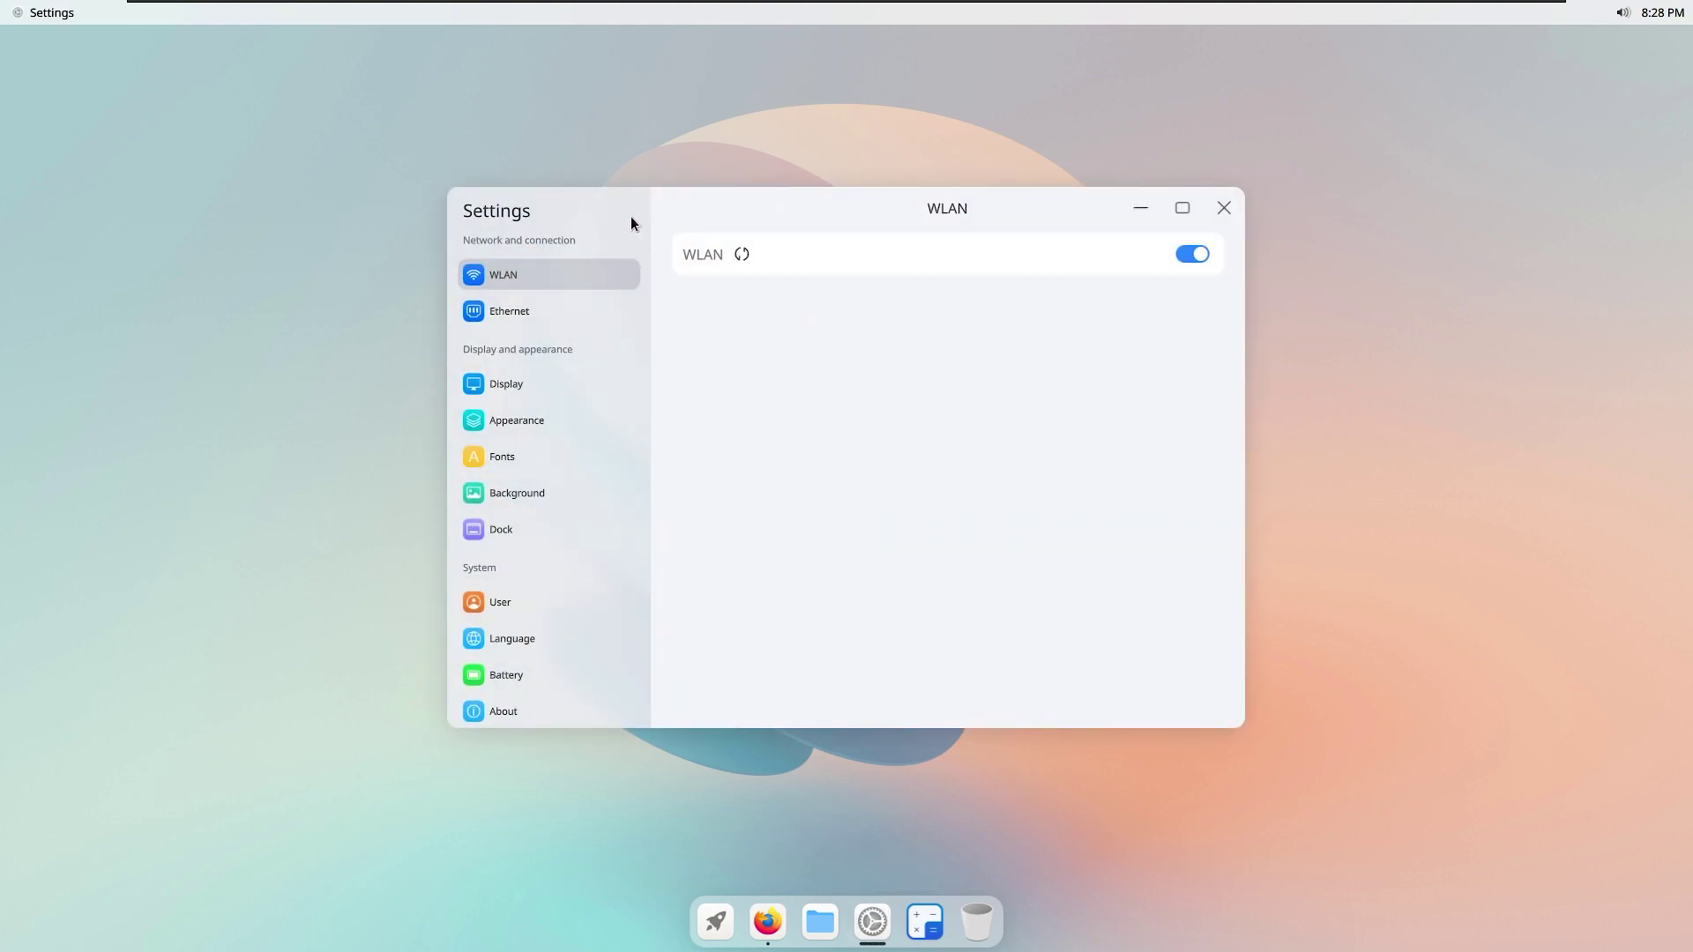
click(543, 711)
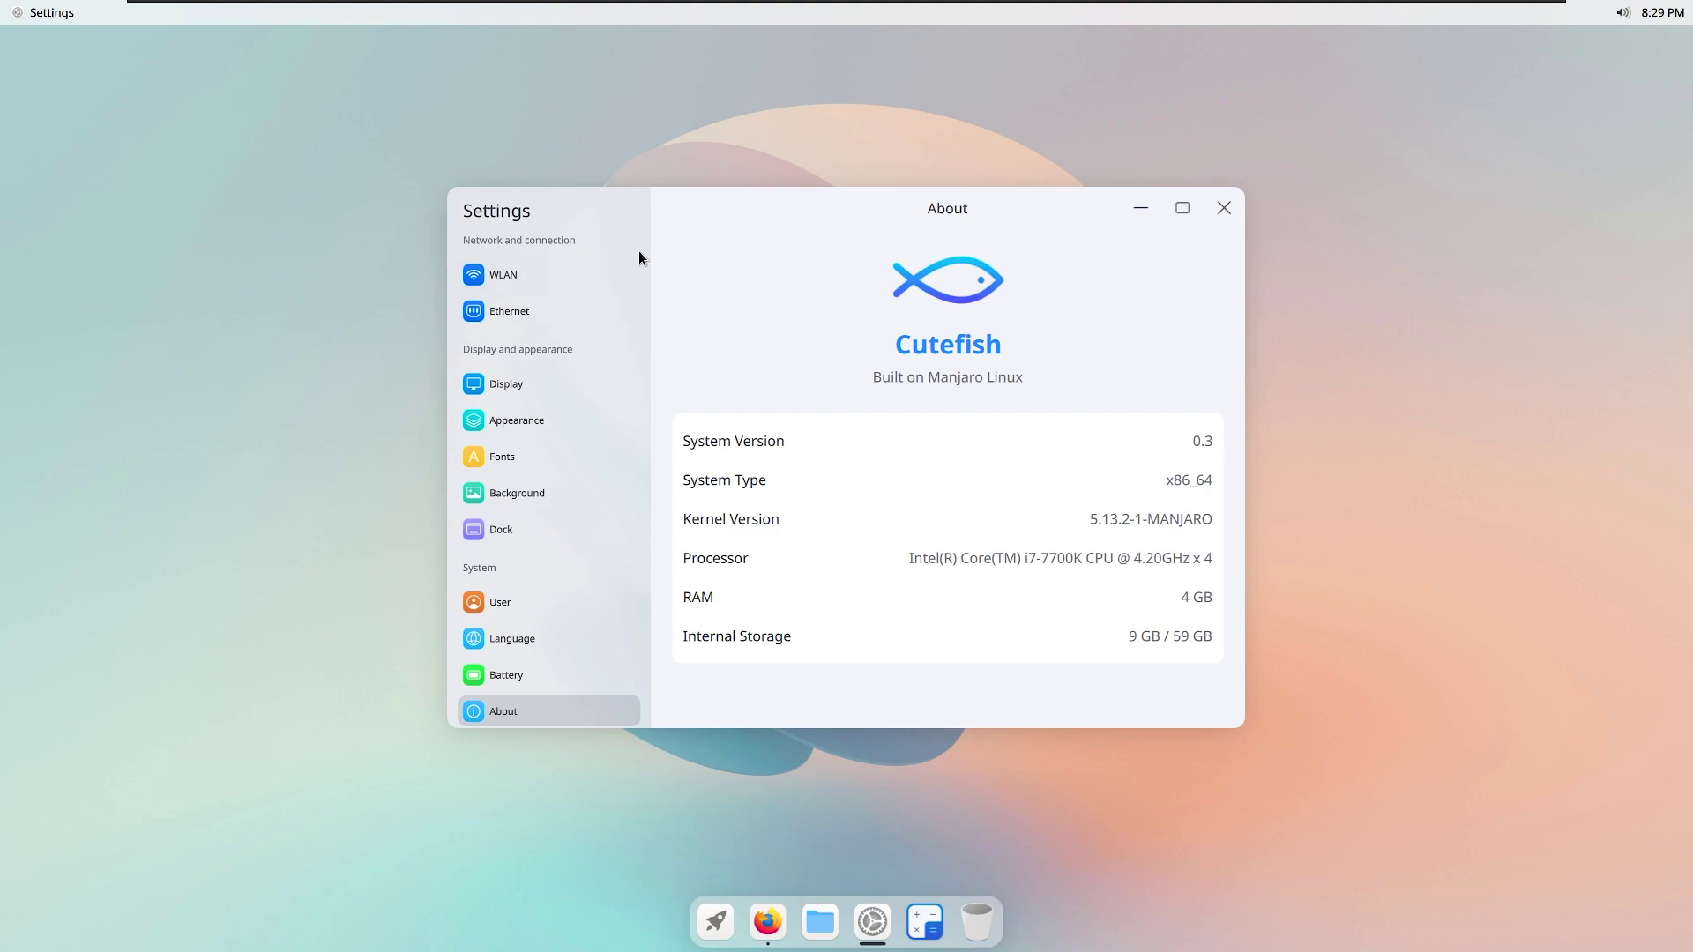
click(571, 269)
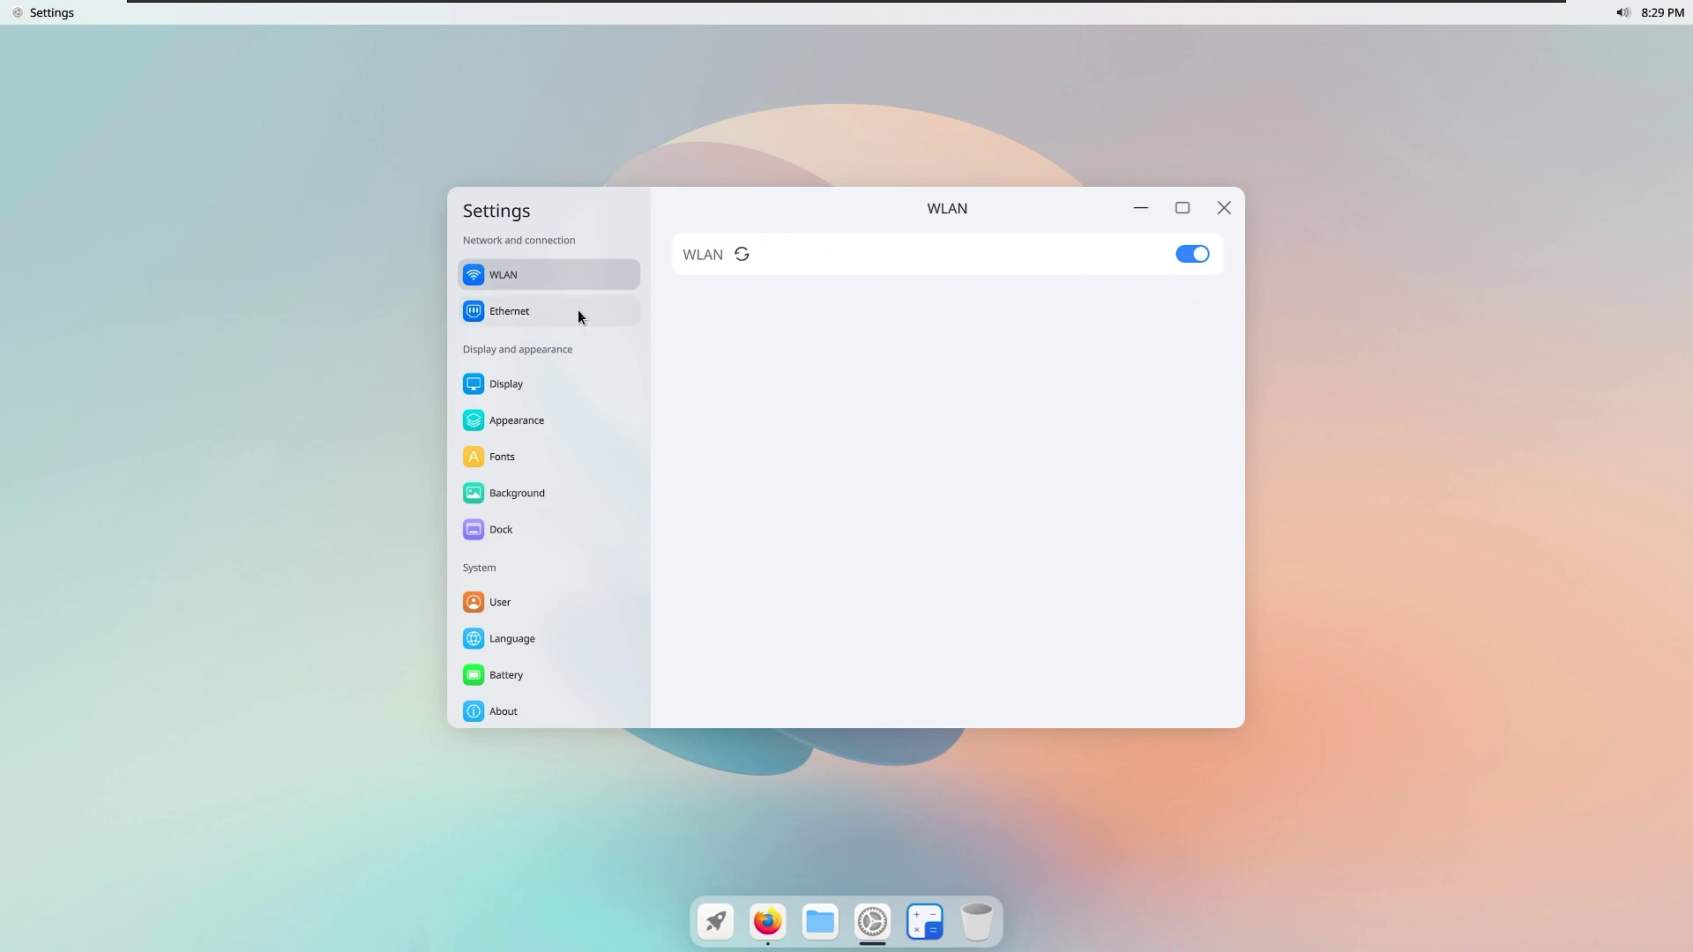
click(551, 311)
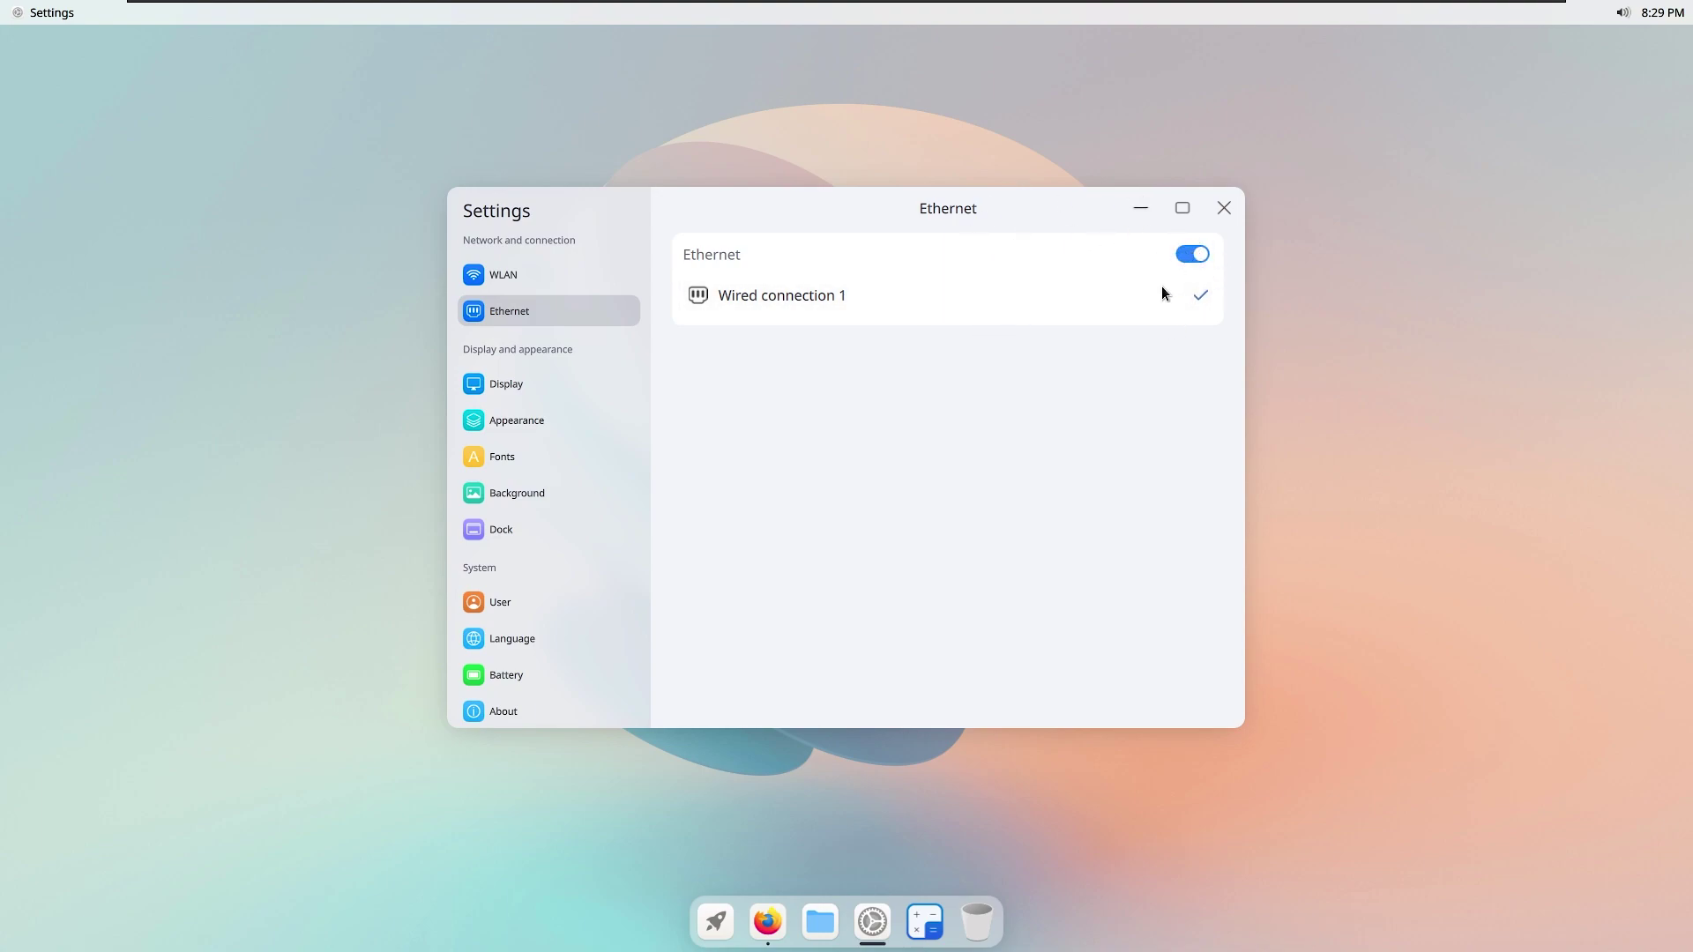
click(575, 379)
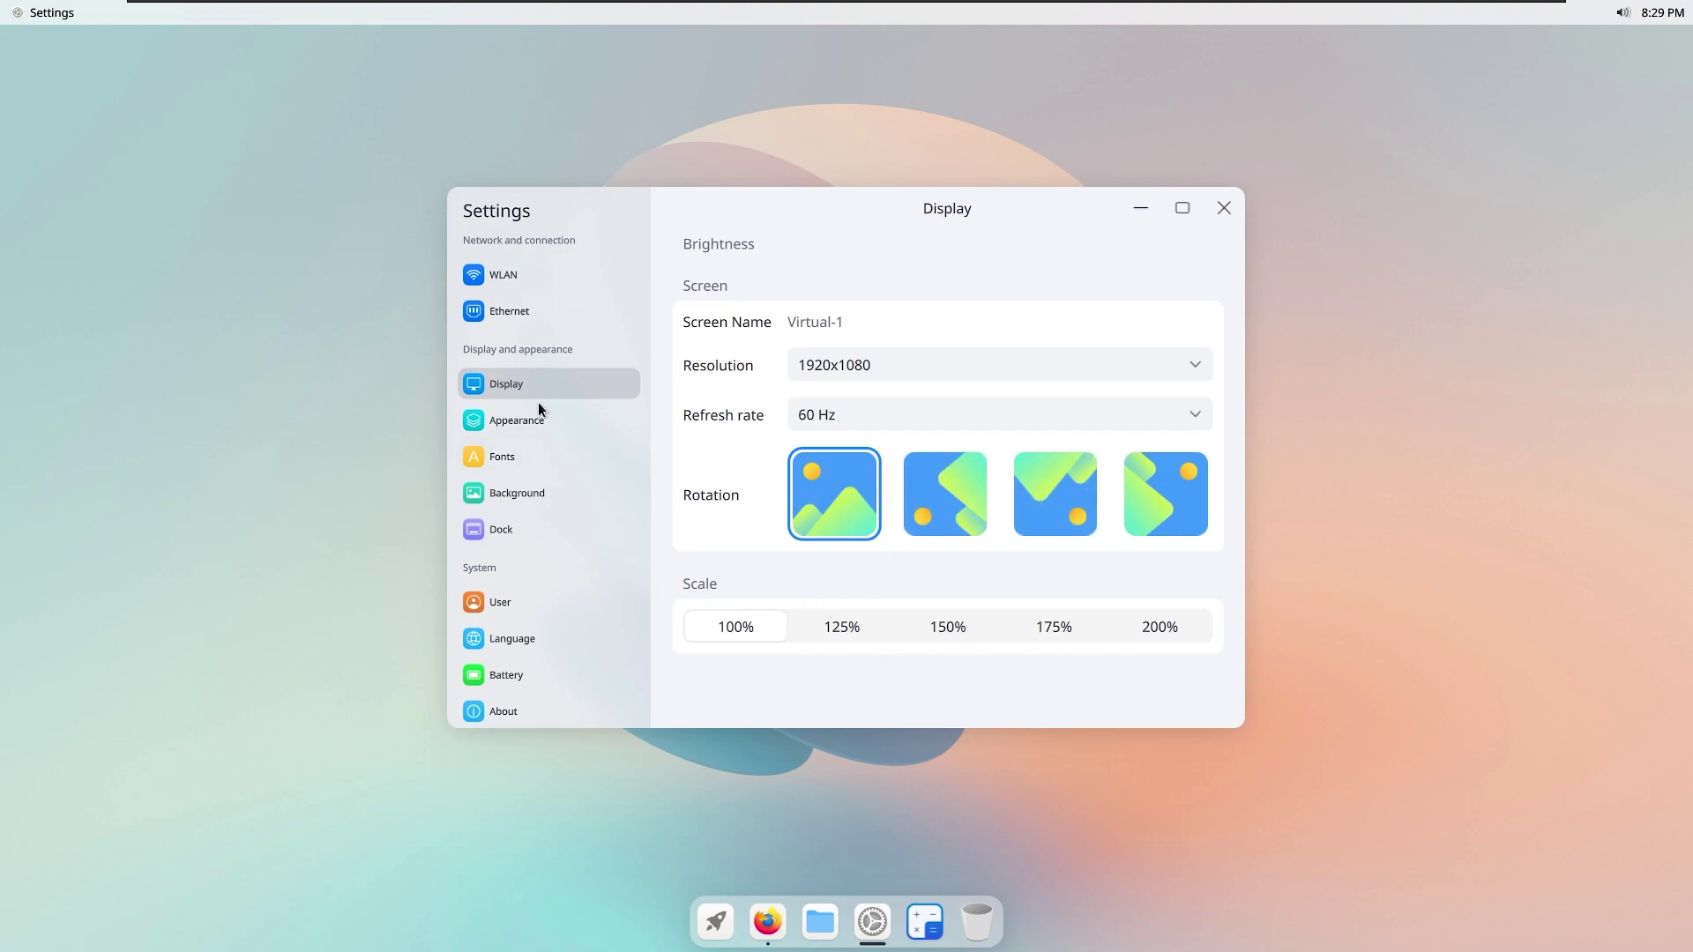
Step: On Appearance, try the Dark theme with dimmed wallpaper, then return to Light without dimming
click(551, 420)
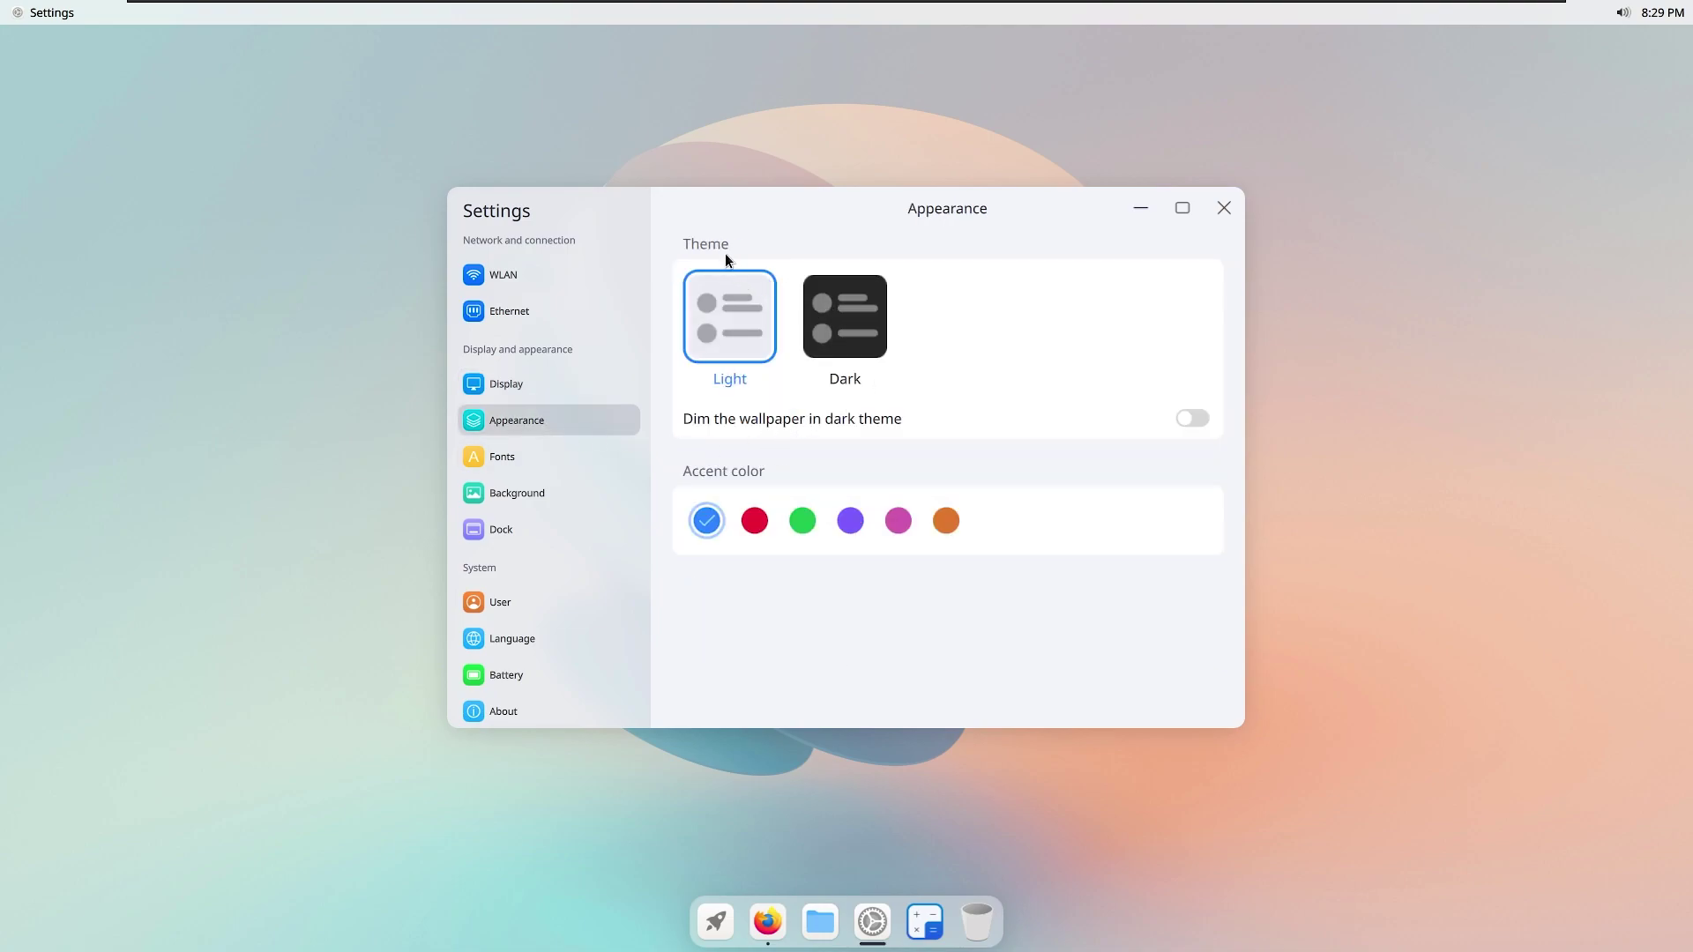
click(860, 299)
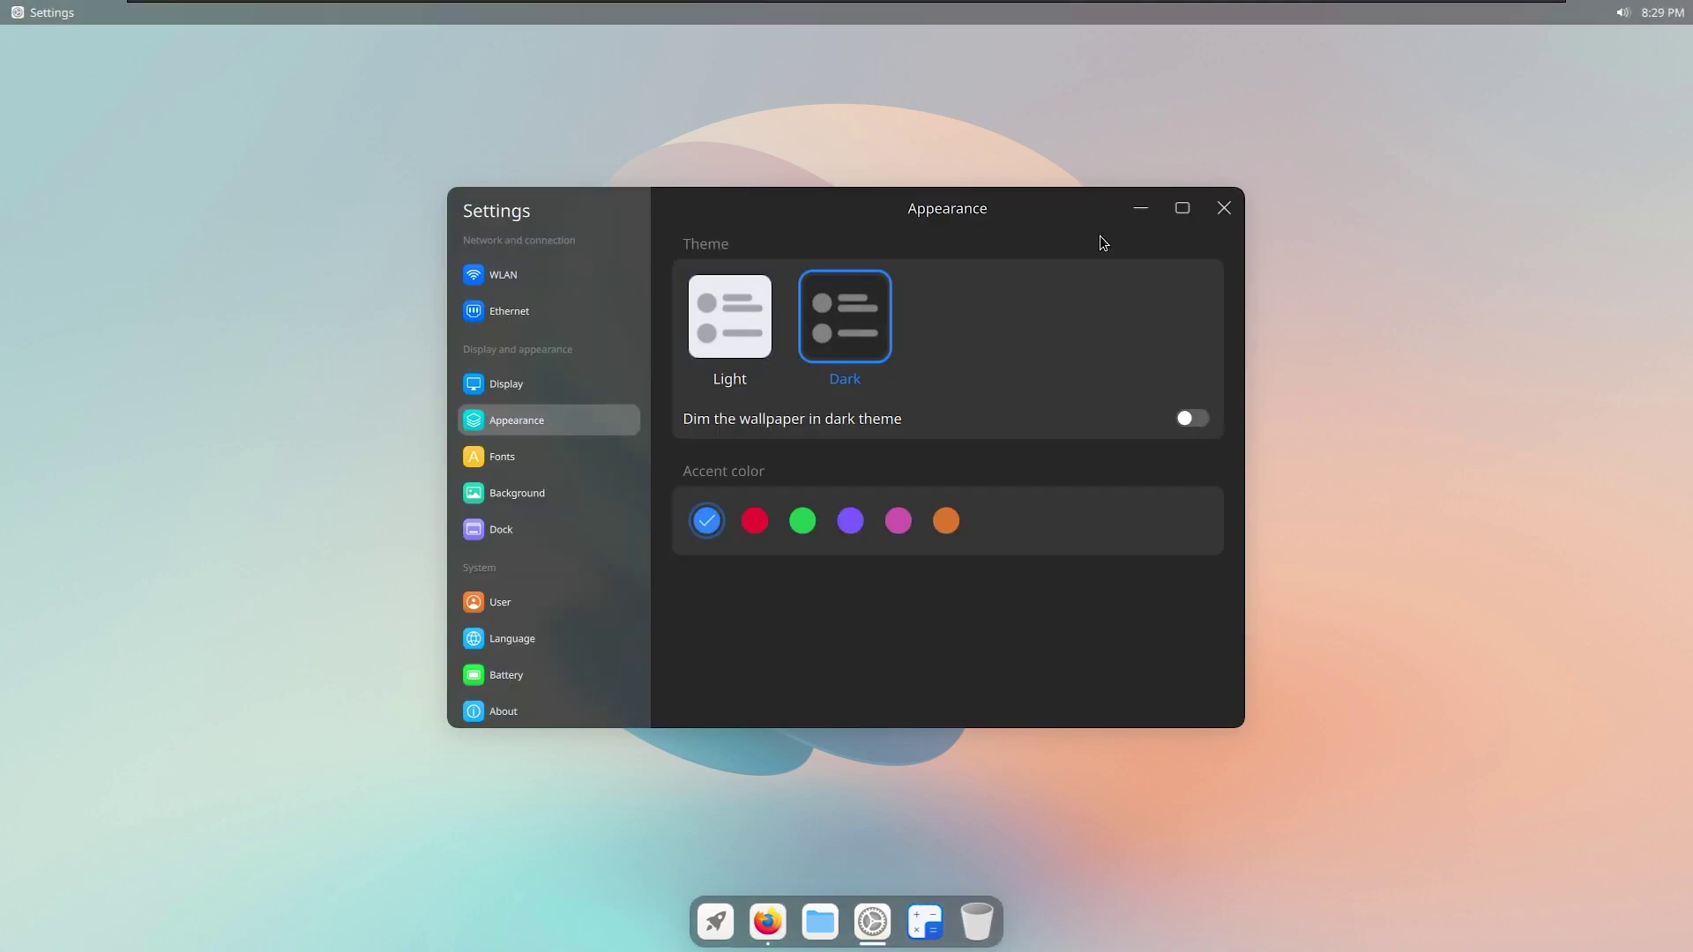
click(1140, 209)
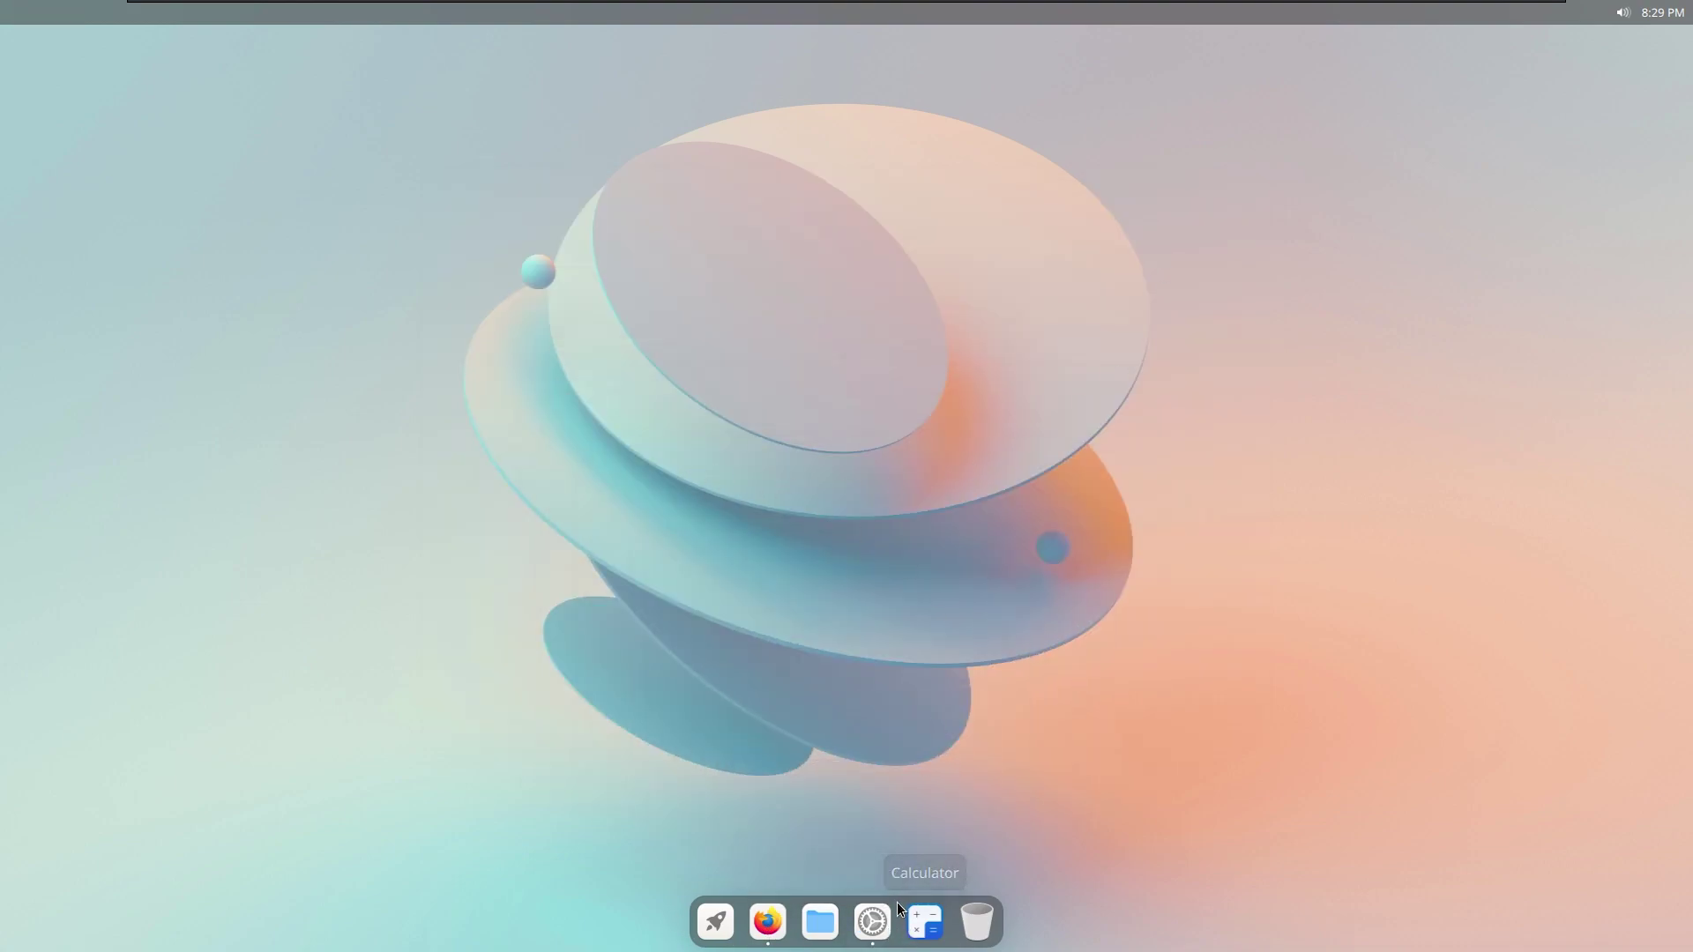
click(872, 921)
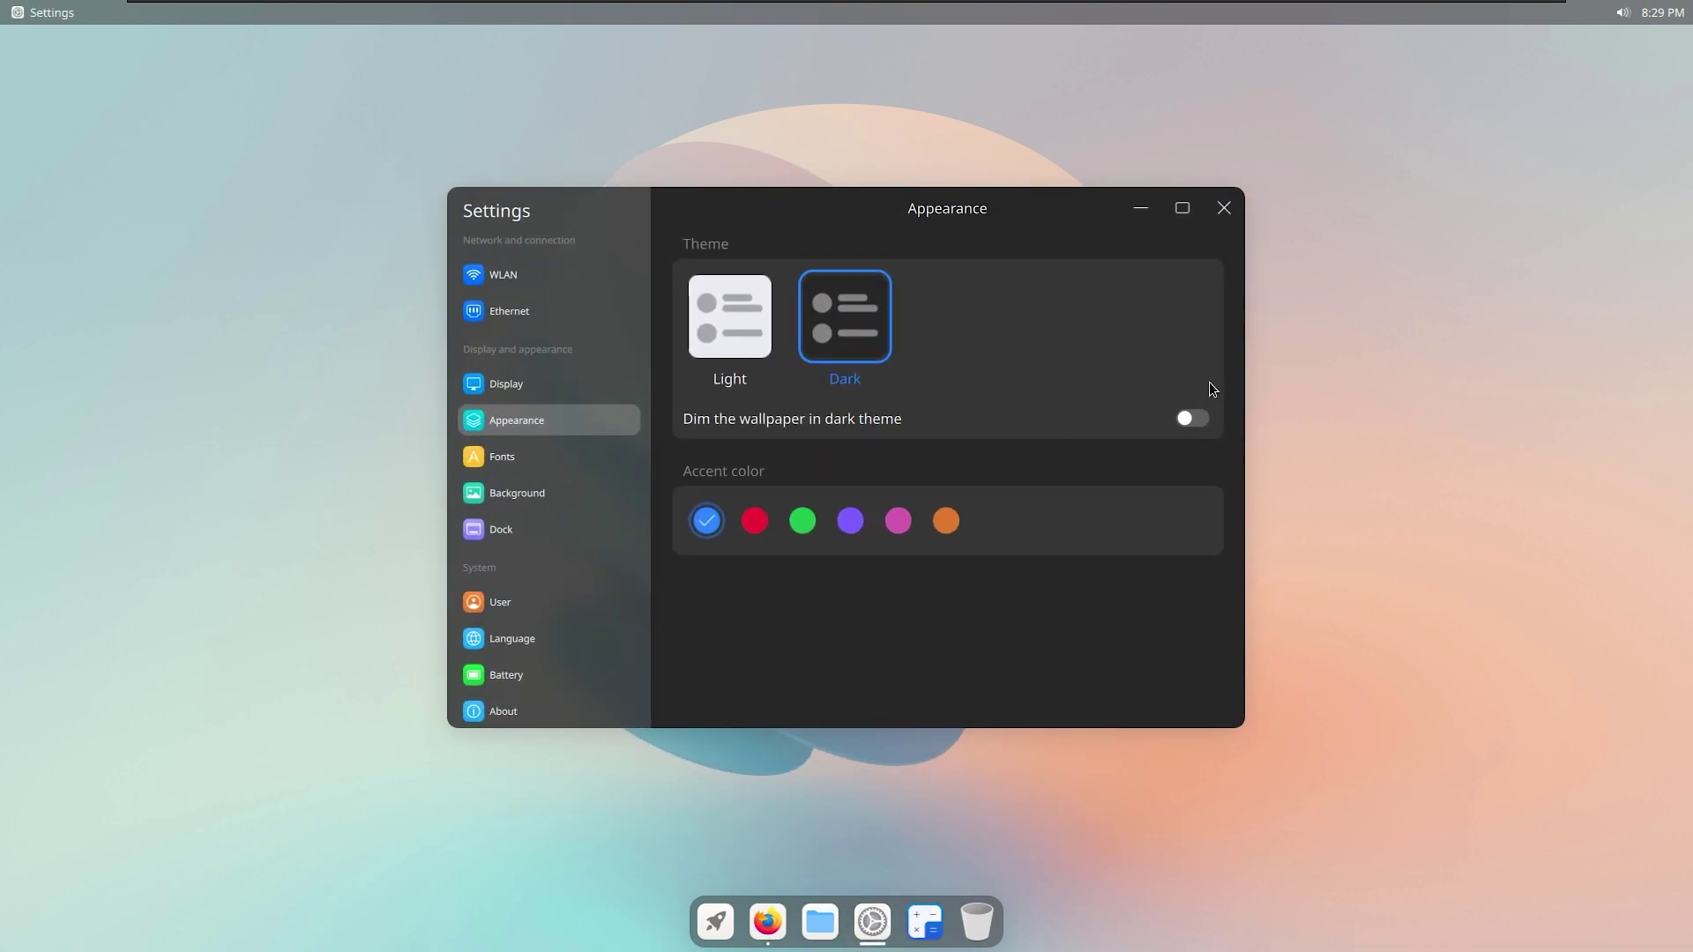
click(1191, 420)
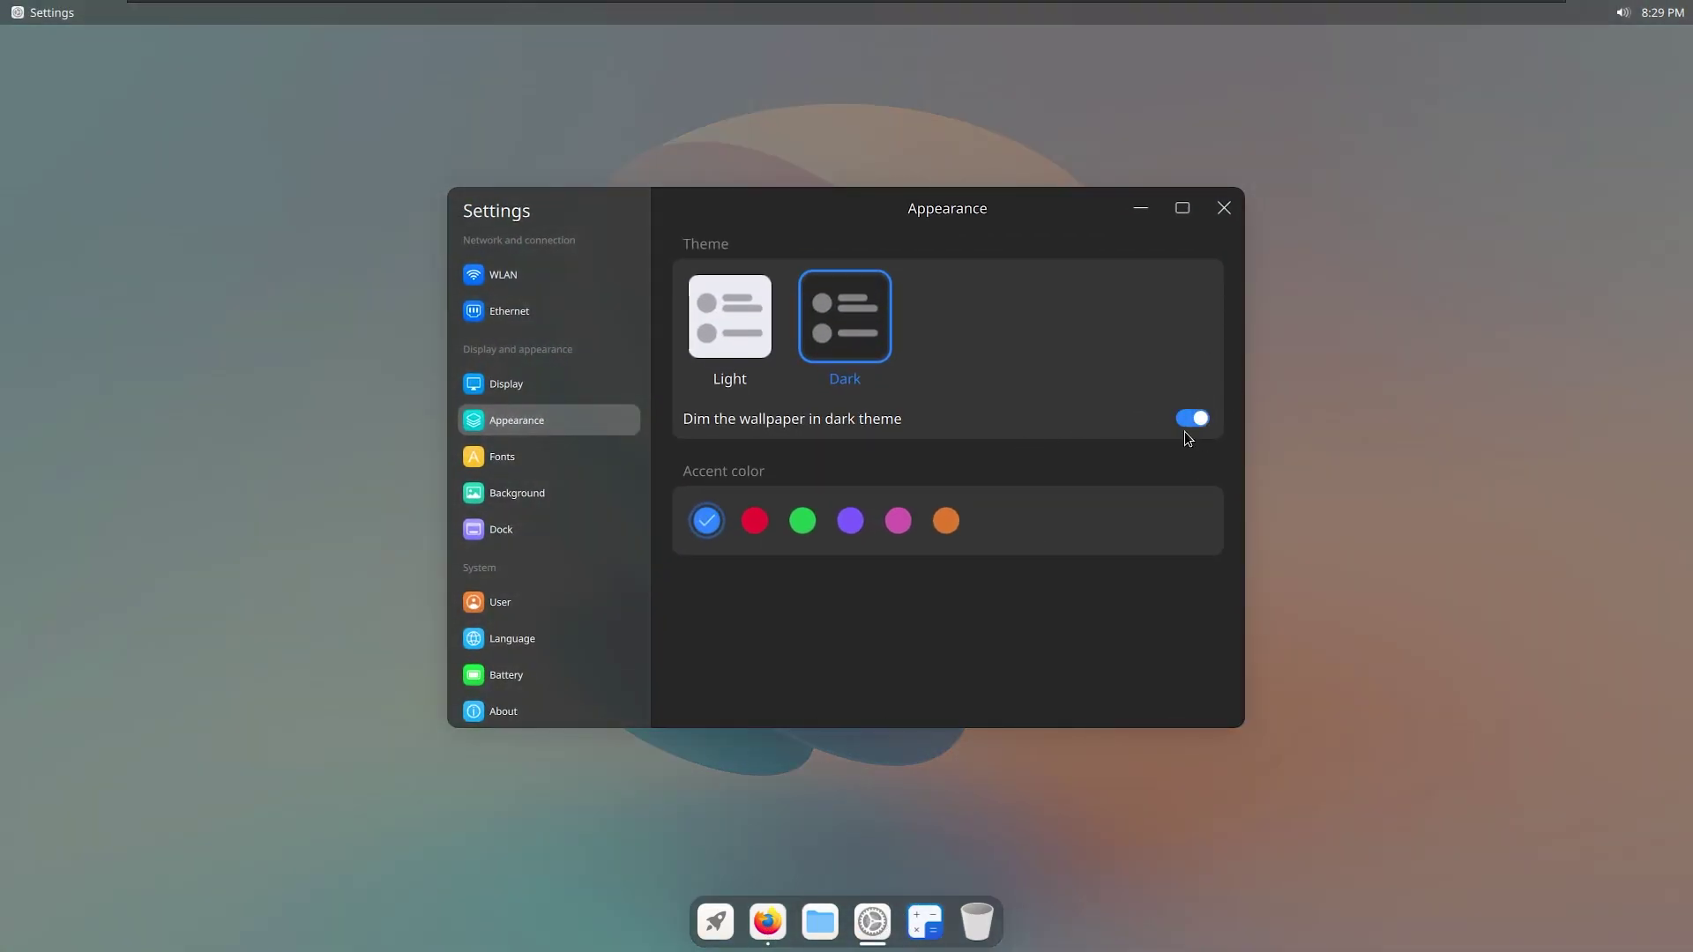
click(1140, 209)
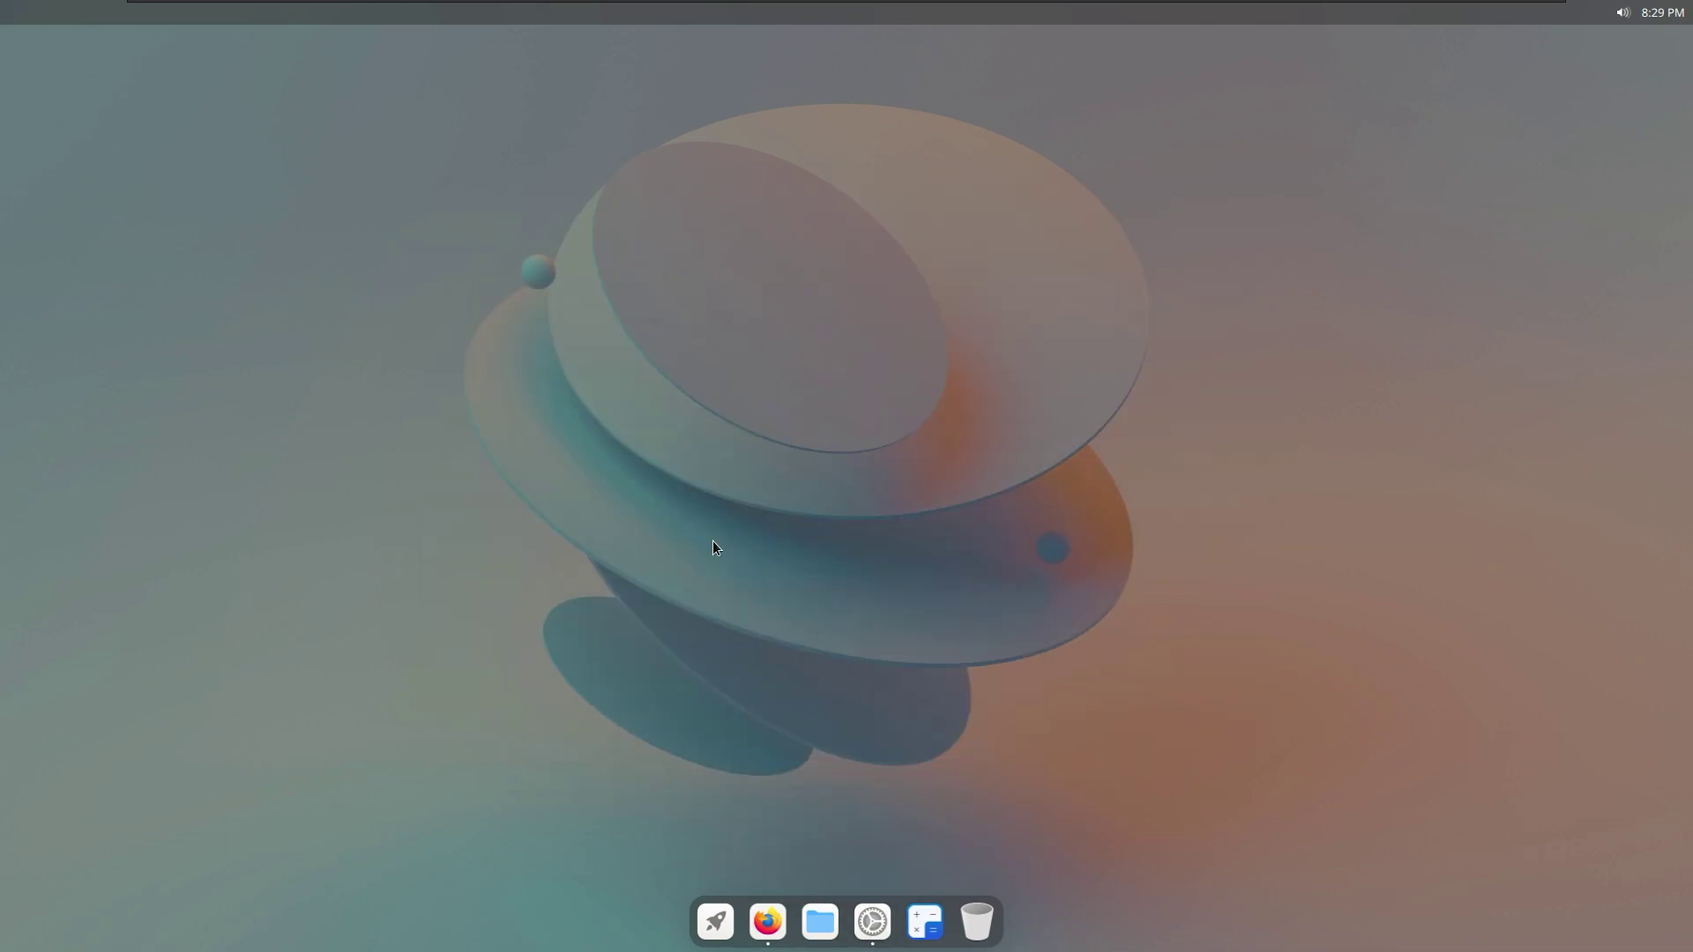
click(894, 921)
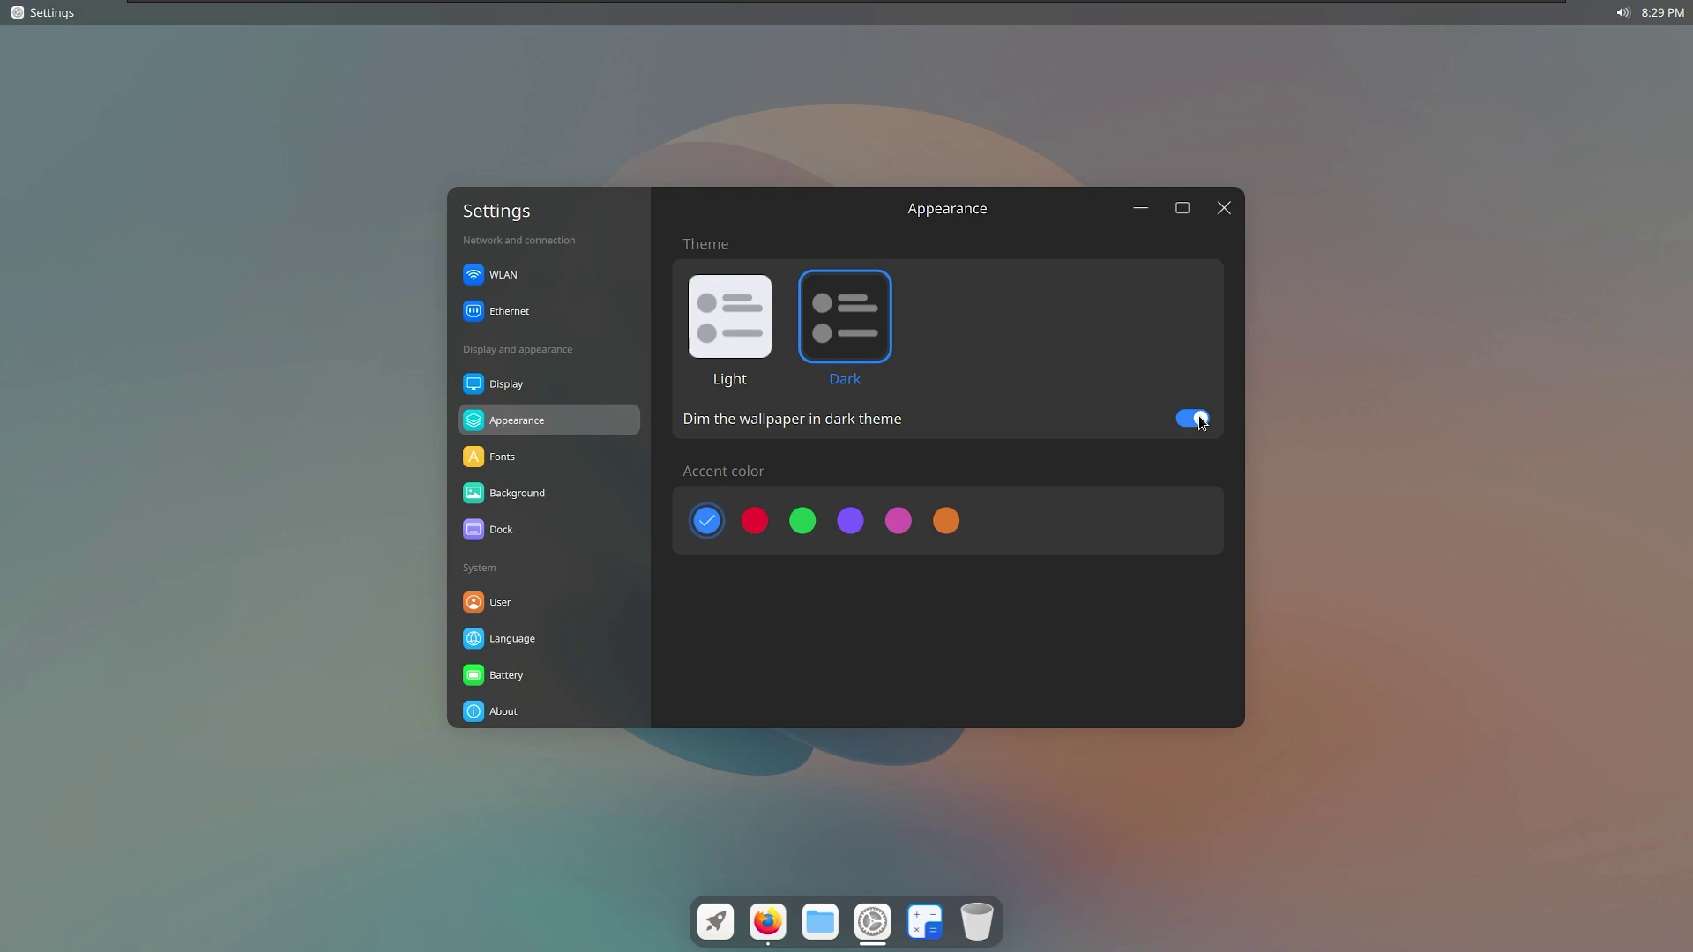
click(1194, 420)
click(731, 330)
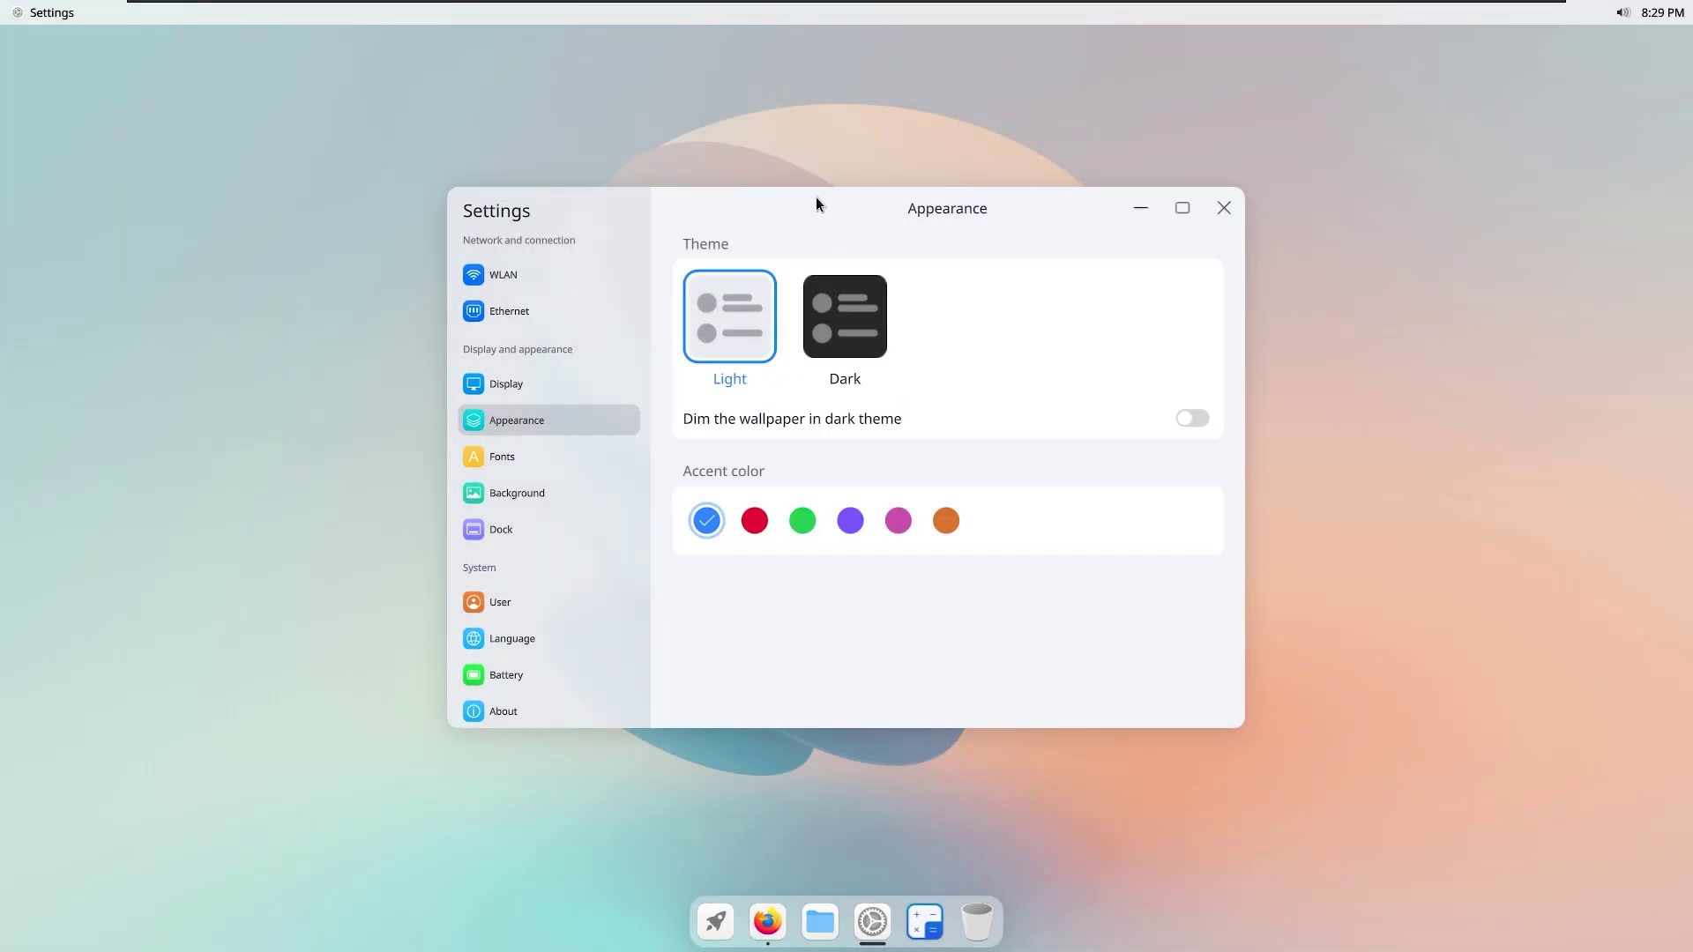
Step: Try the red, green, purple, magenta and orange accent colours, then settle on blue
click(756, 521)
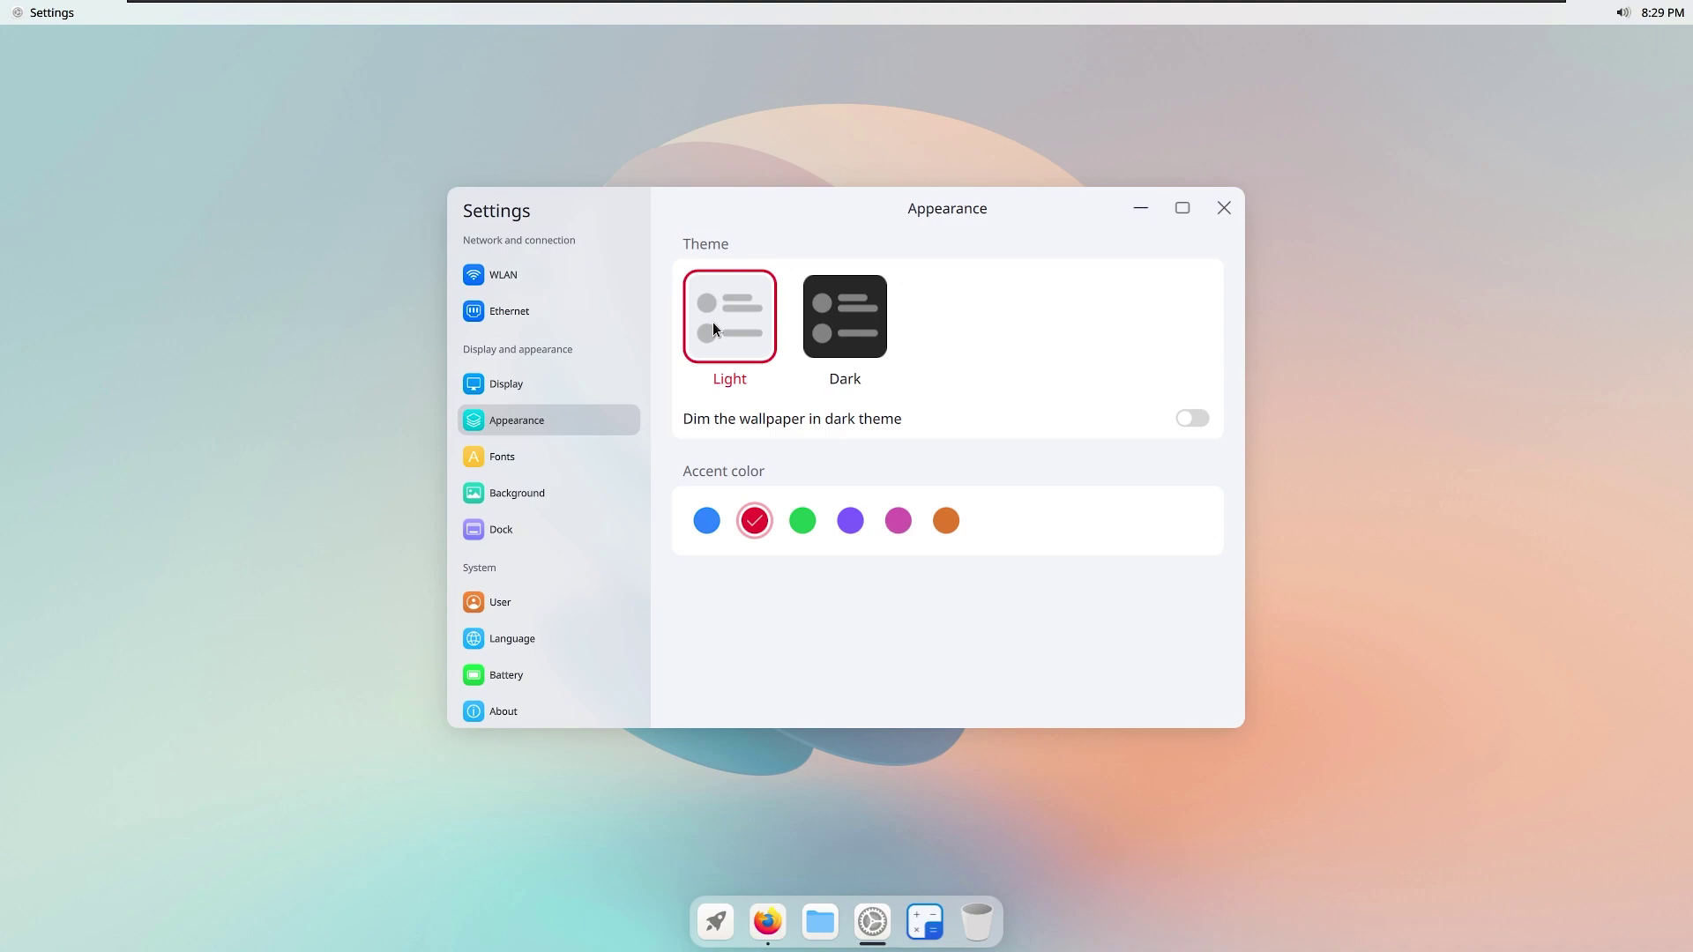
click(812, 522)
click(849, 520)
click(898, 520)
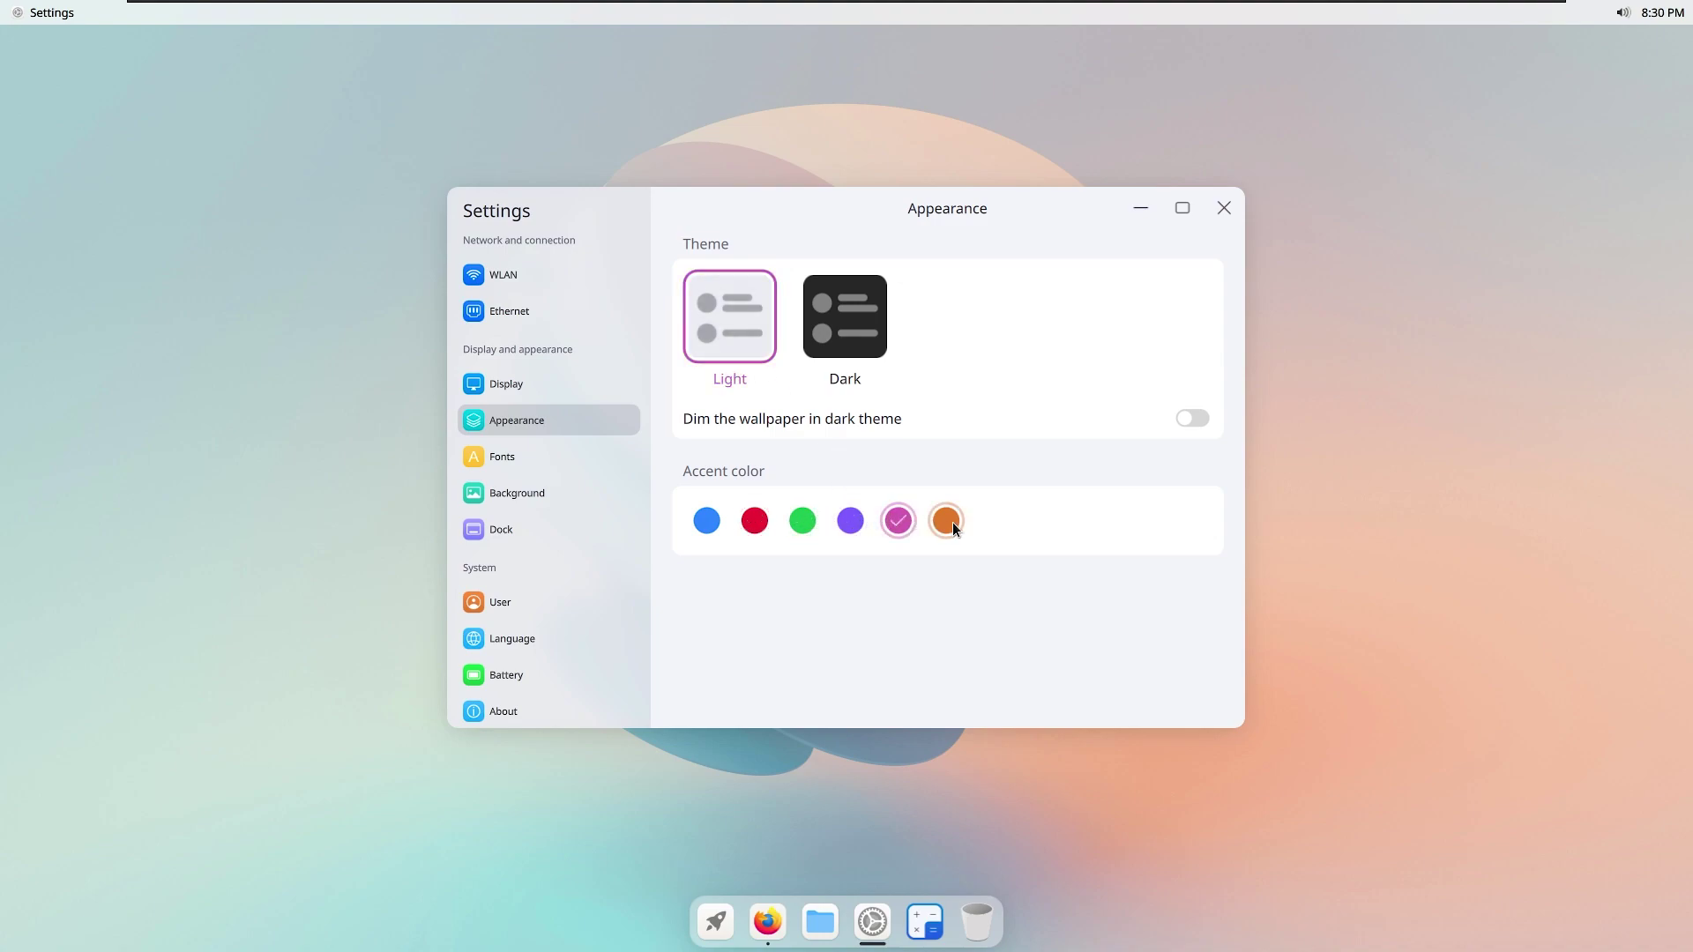
click(945, 520)
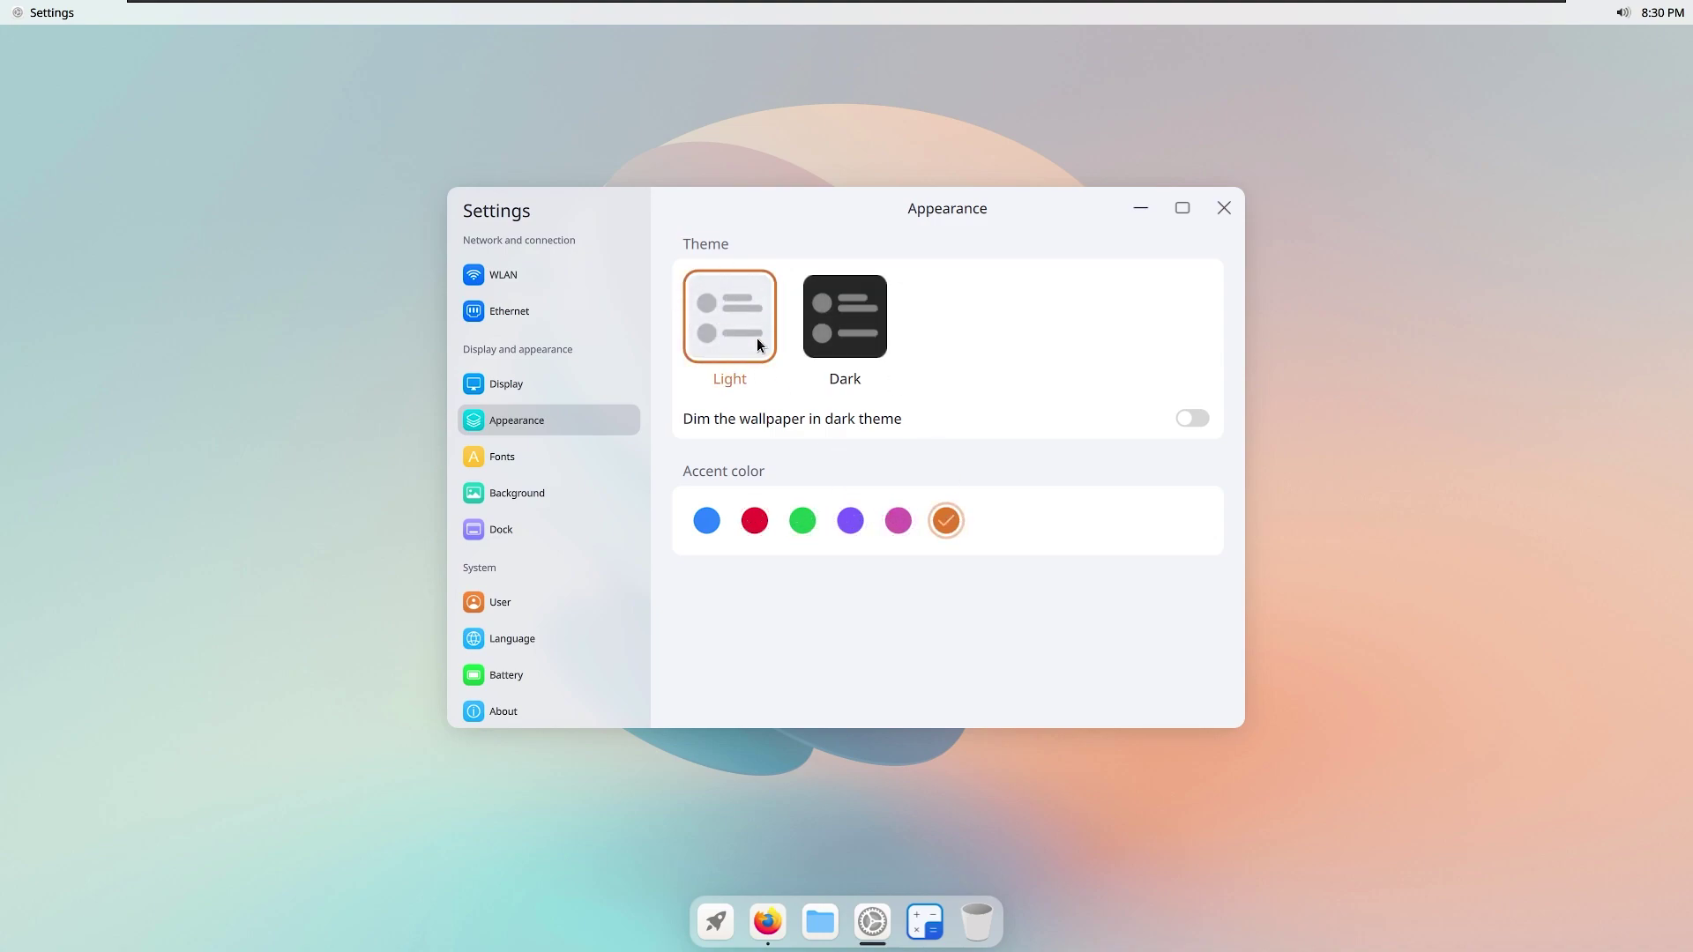
click(707, 521)
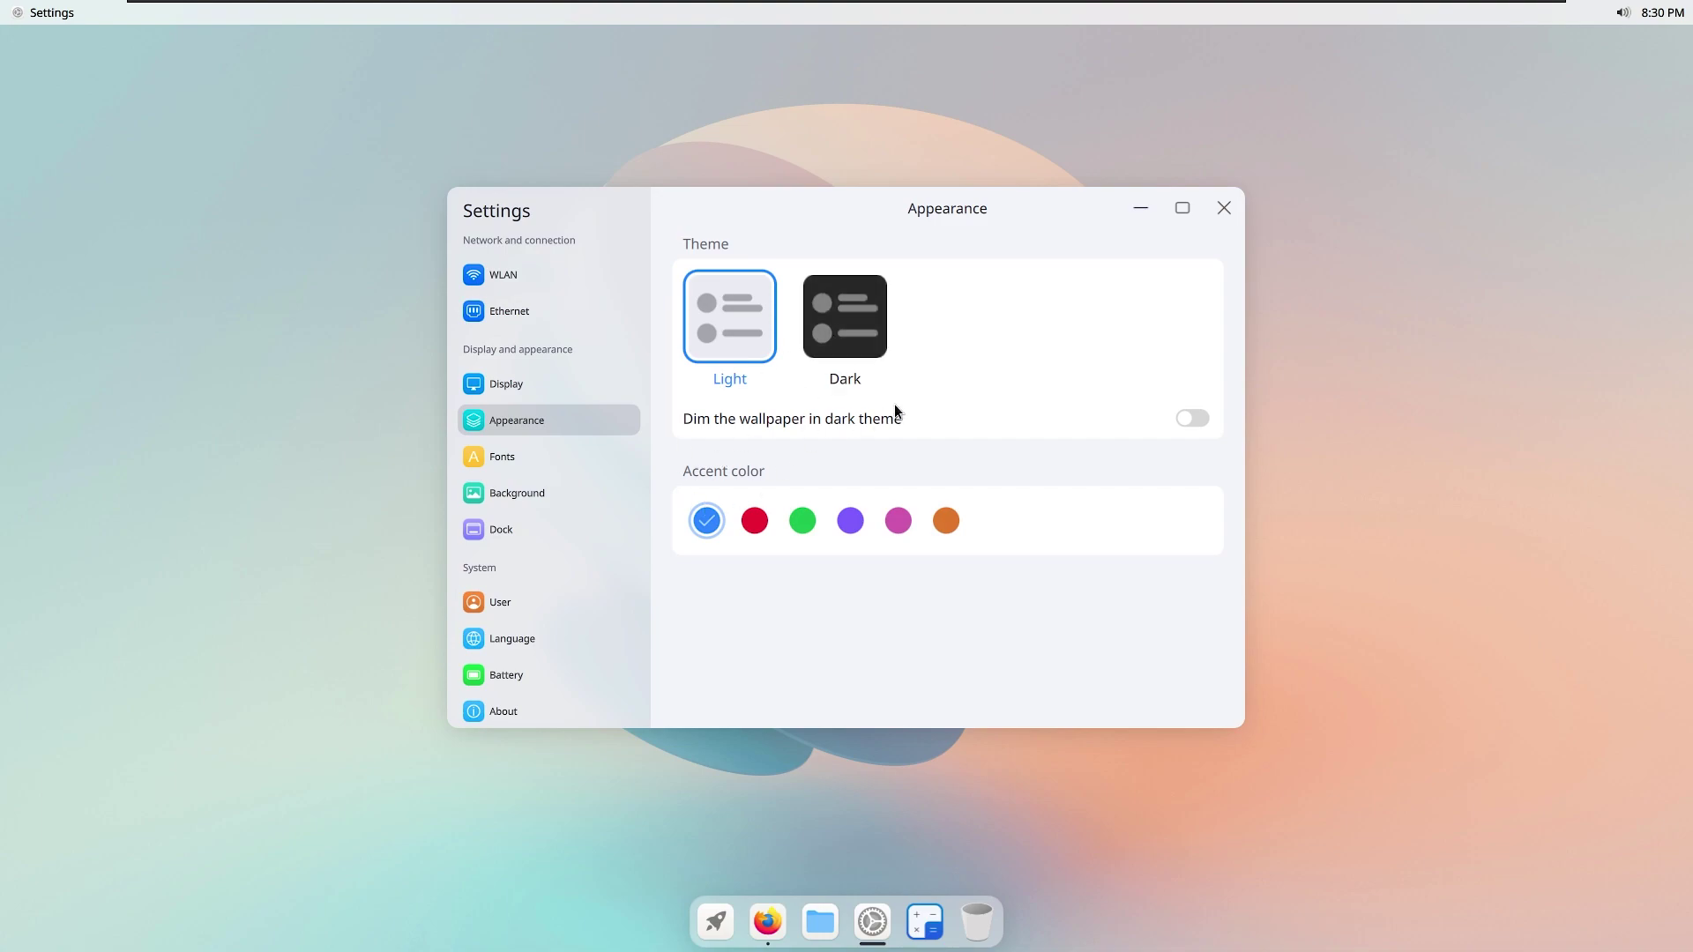
Step: On the Fonts page, browse the General Font list and leave Noto Sans unchanged
click(571, 456)
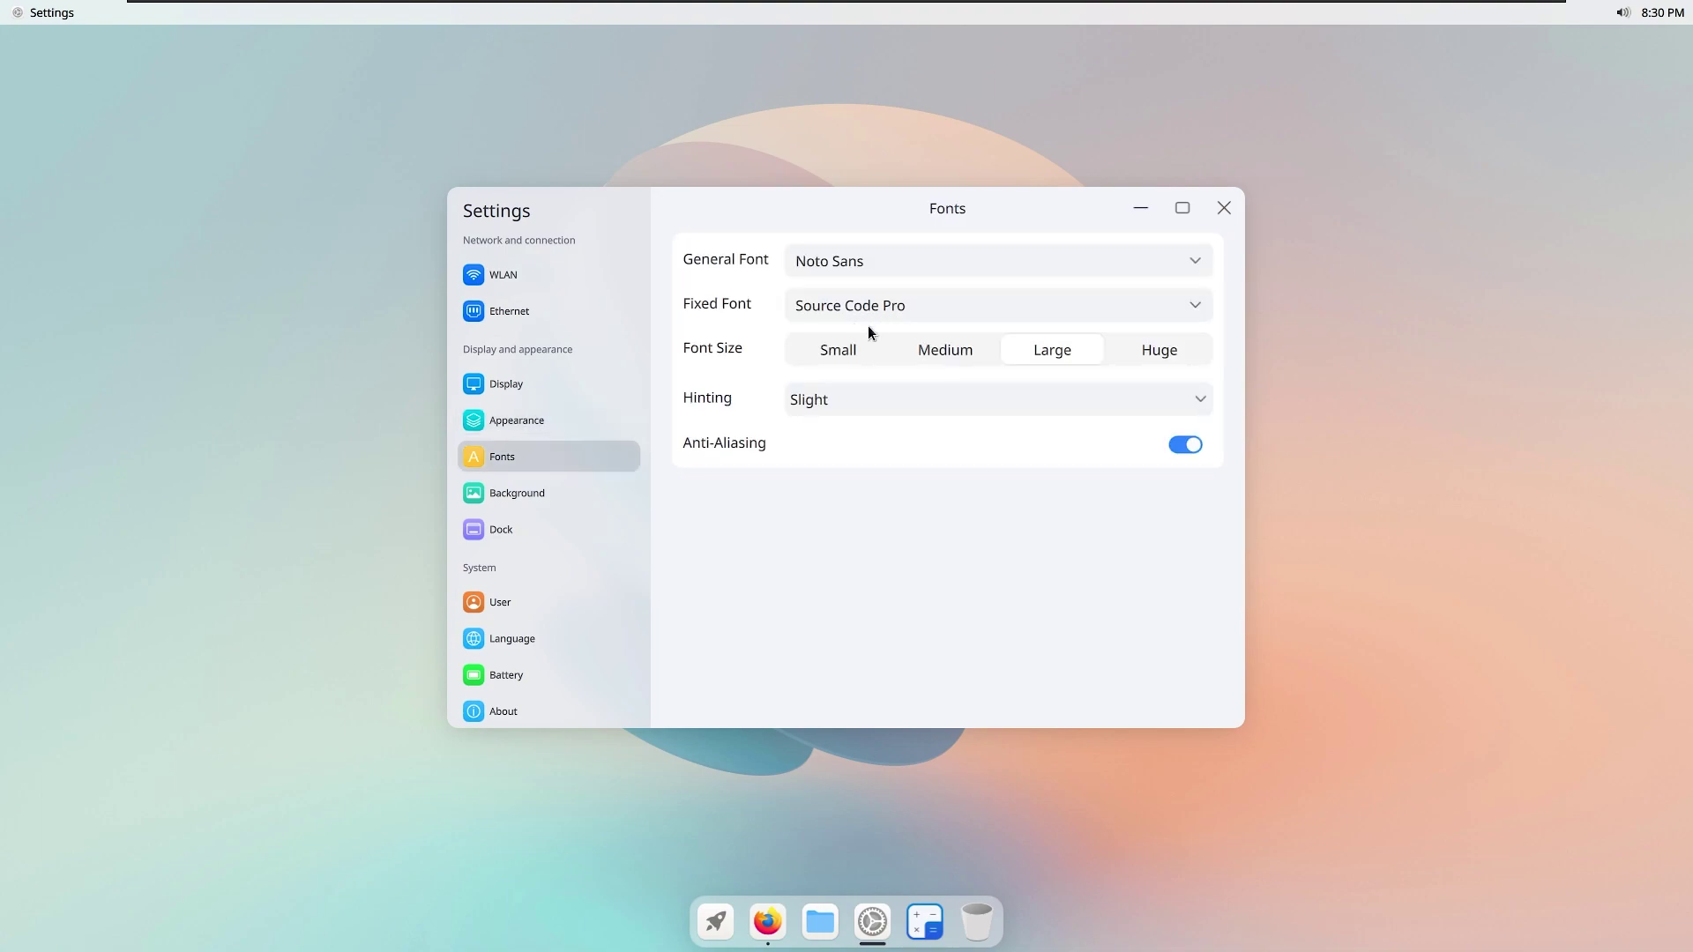
click(1198, 258)
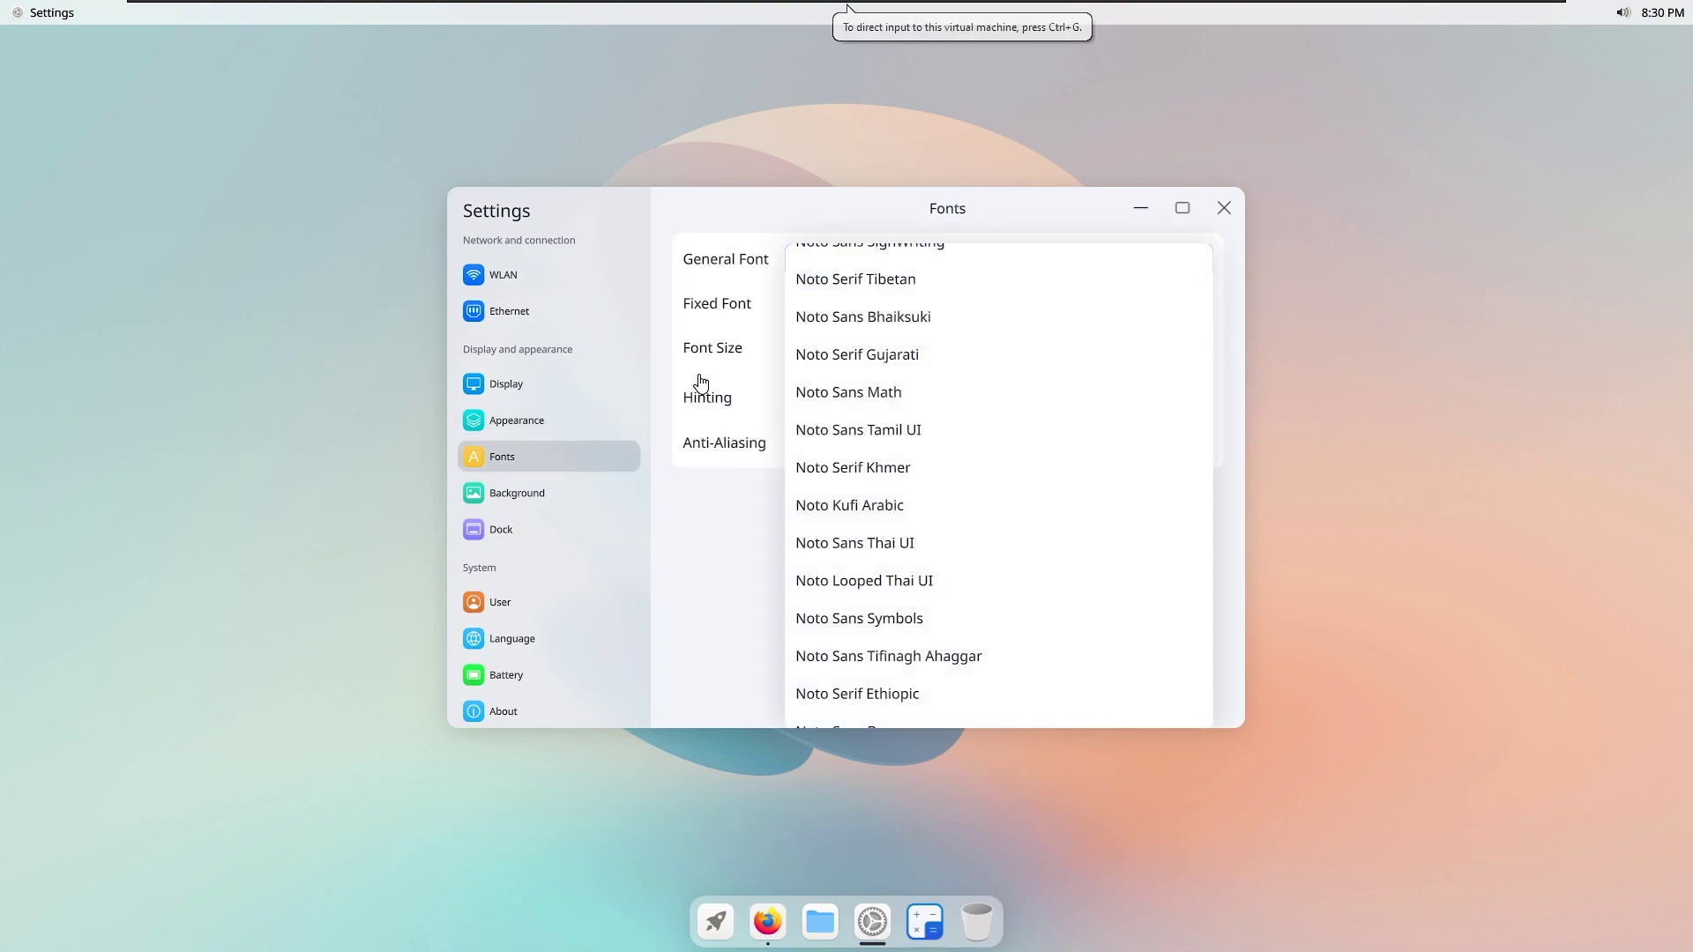
click(645, 274)
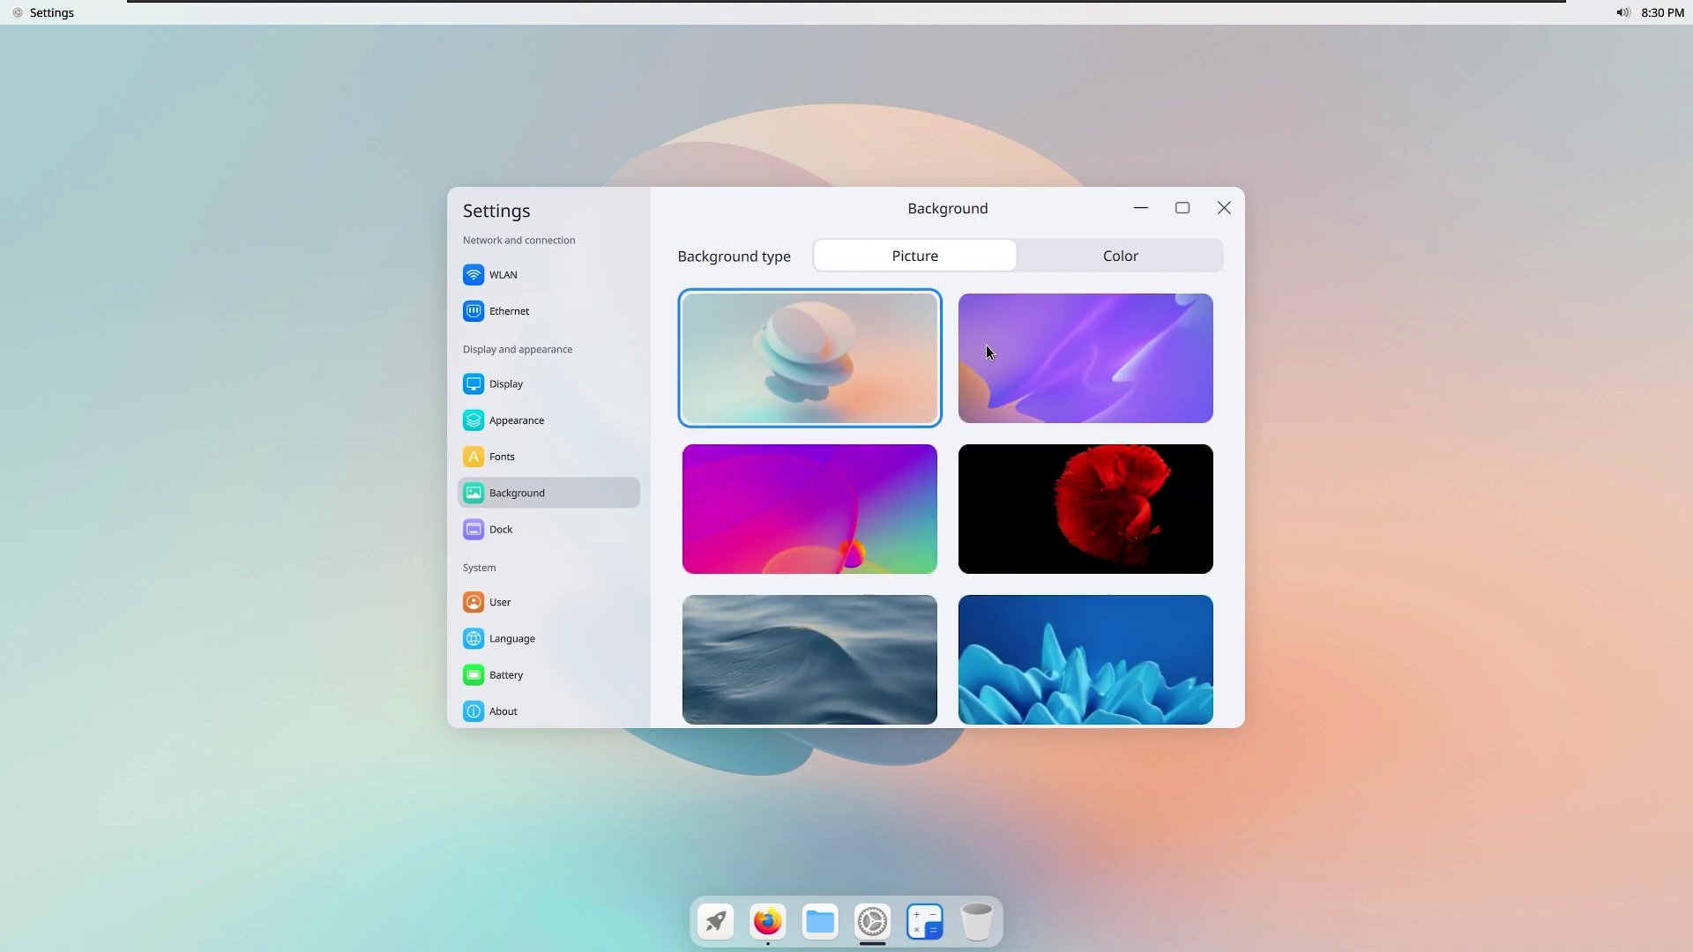
Step: Try a solid green colour background, then set the ocean-wave picture as wallpaper and check it on the desktop
scroll(1014, 547, down, 1)
scroll(1023, 556, up, 1)
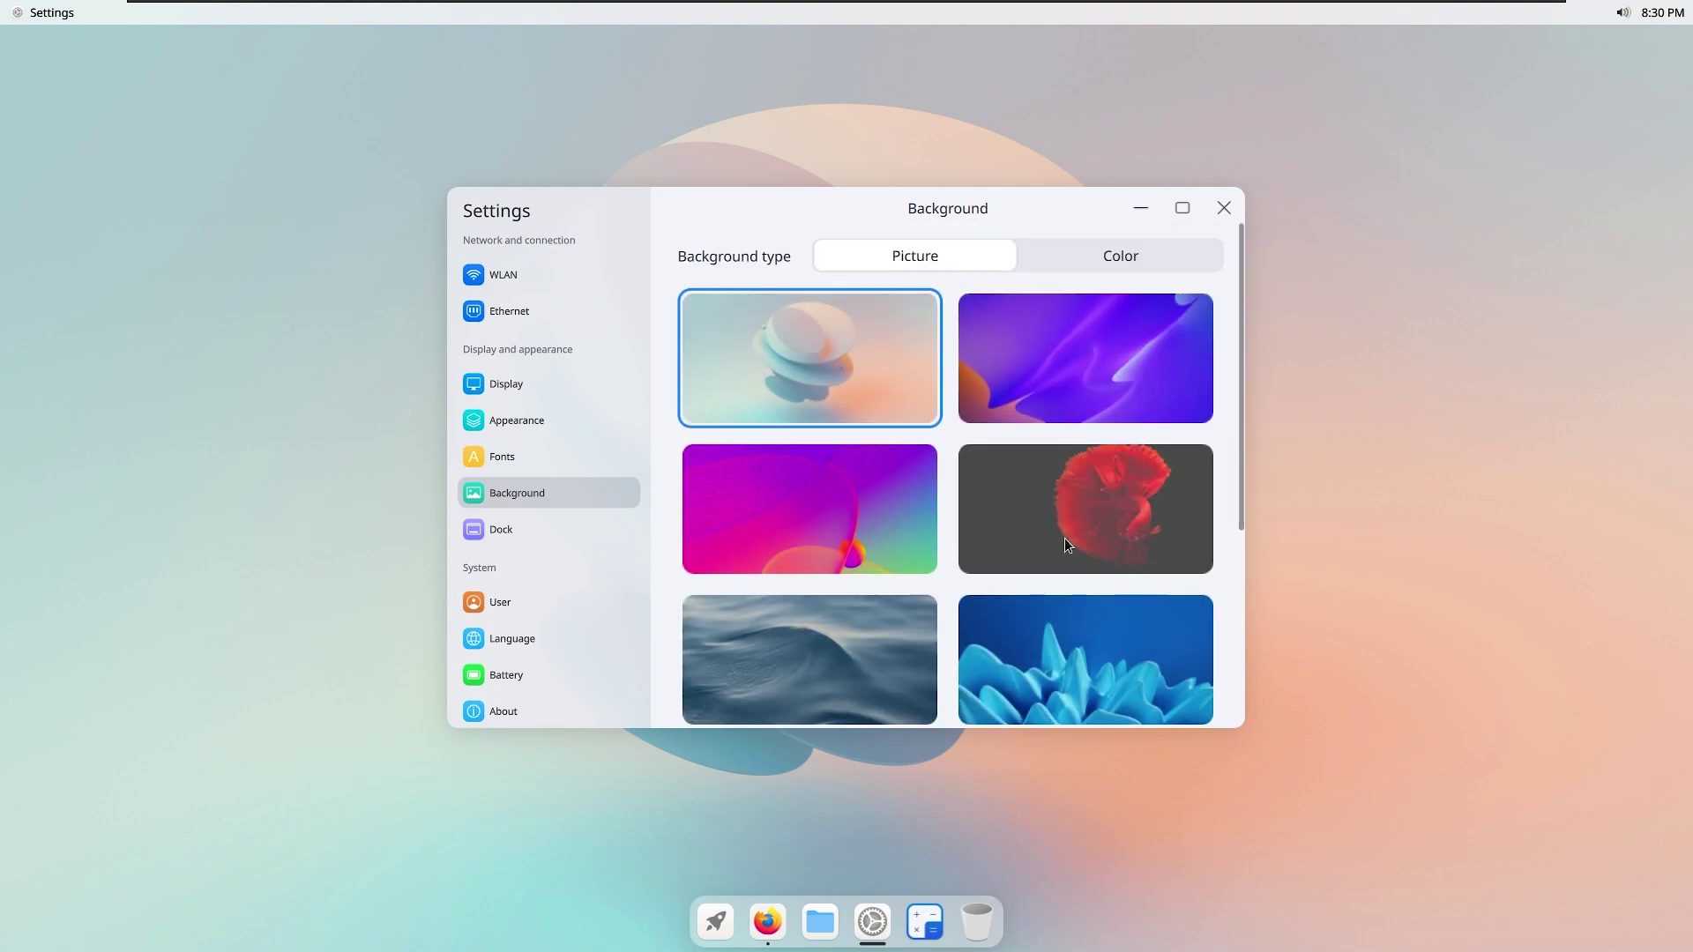
click(1133, 265)
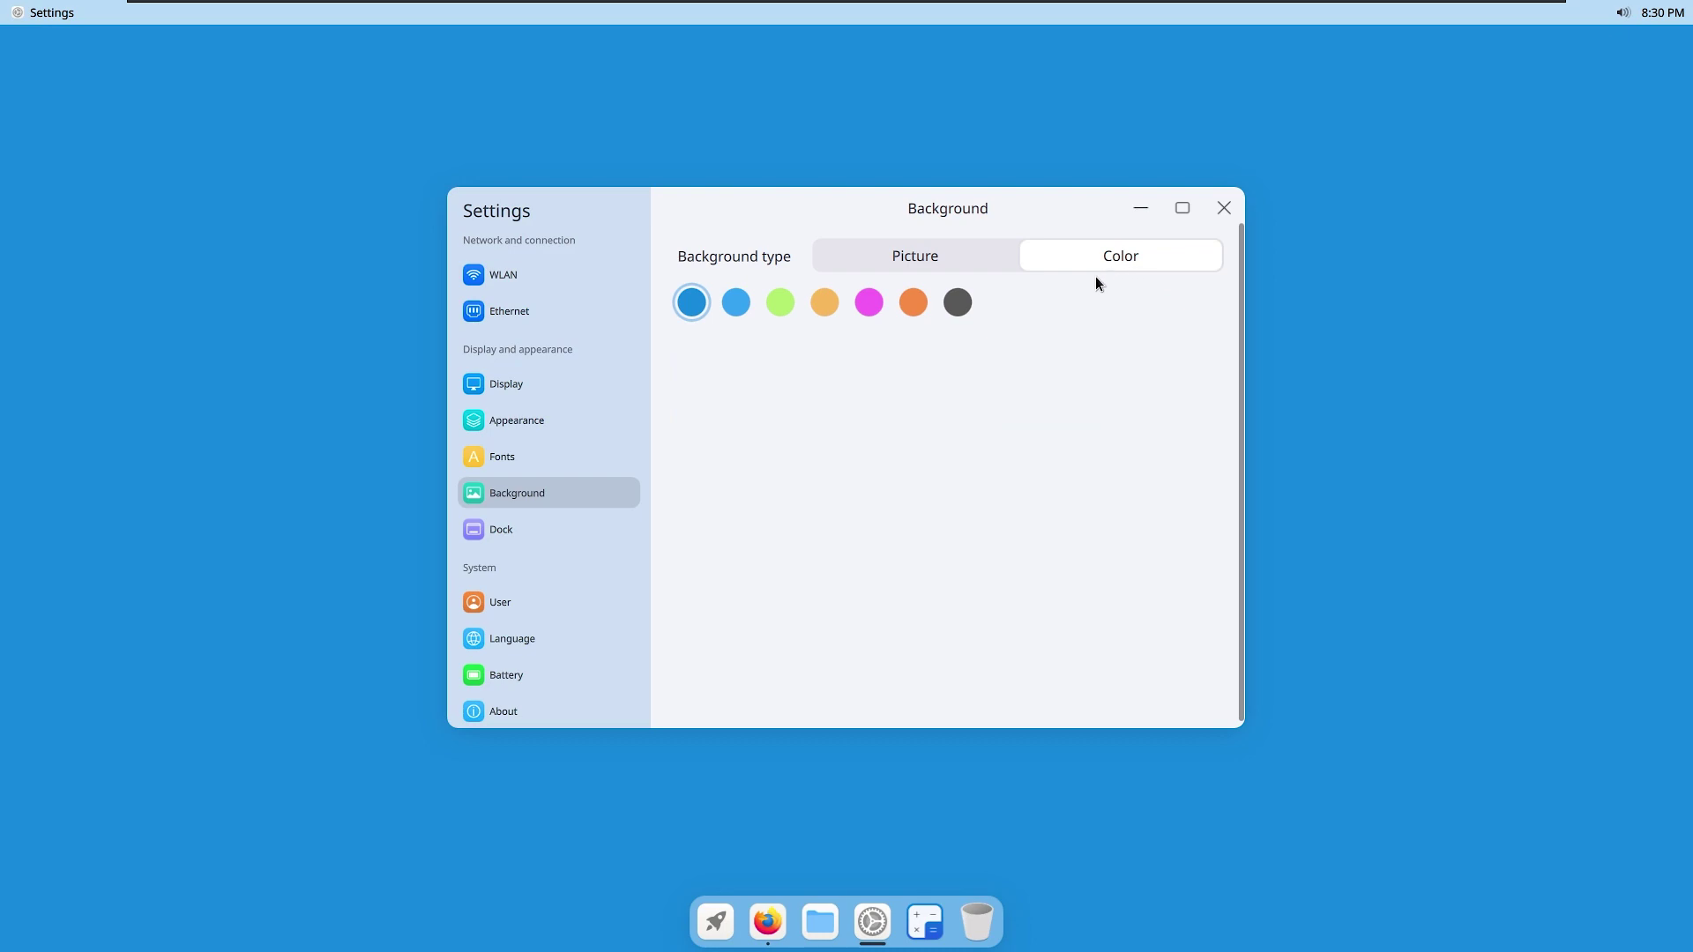
click(782, 305)
click(968, 261)
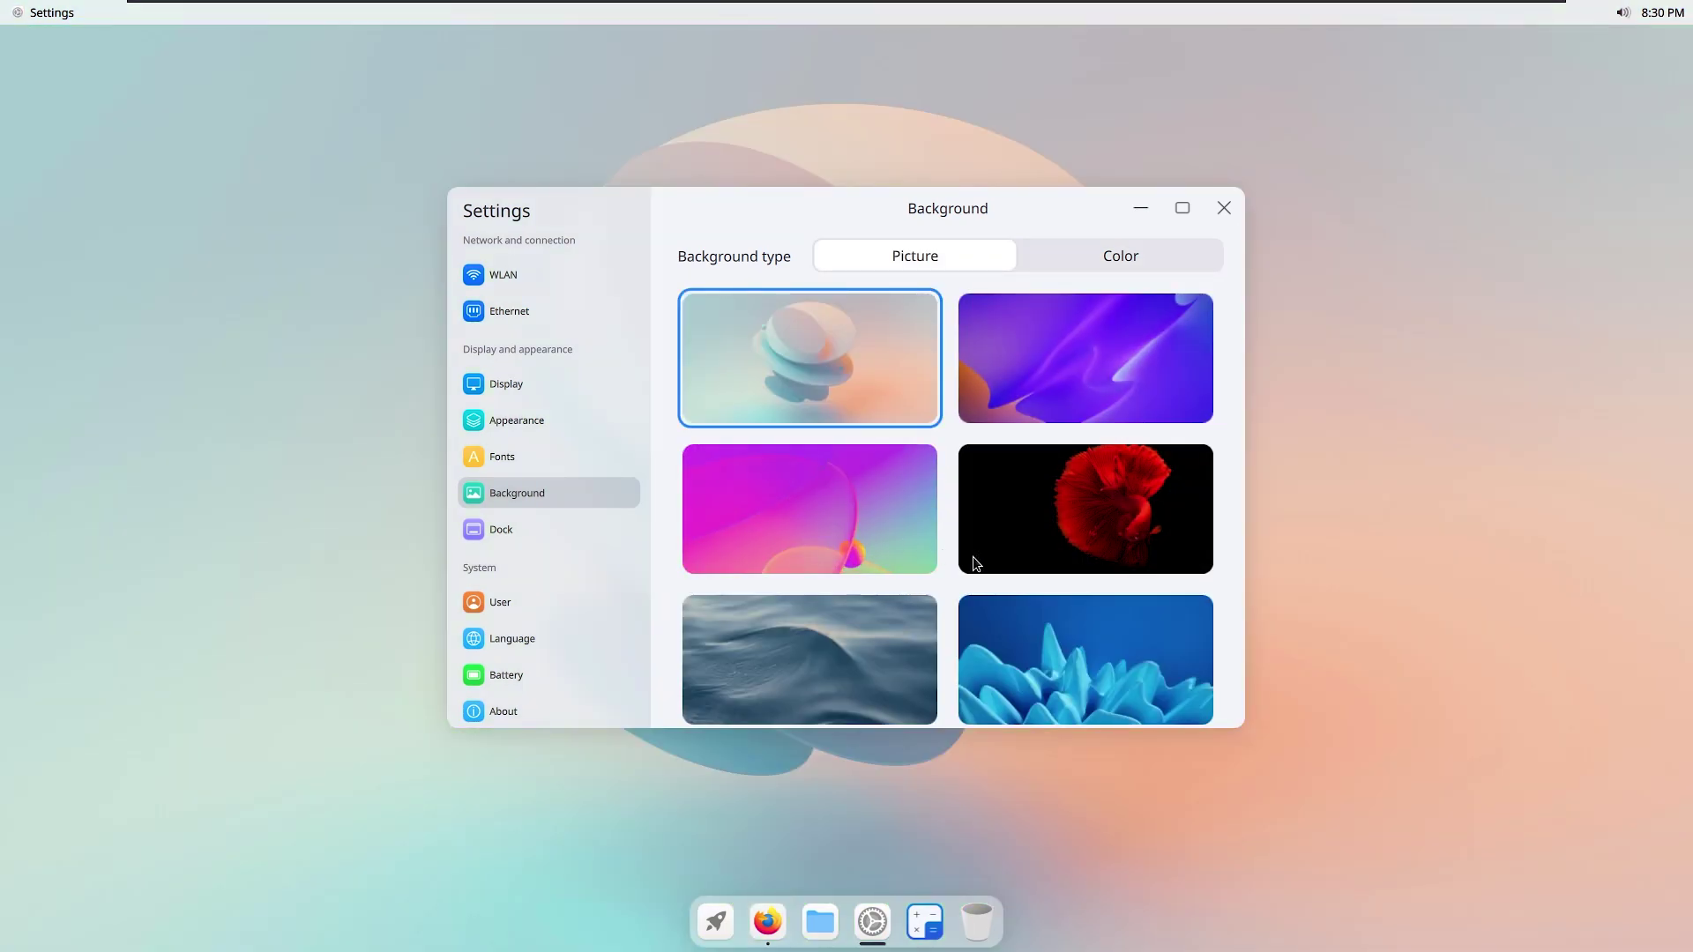
scroll(951, 538, down, 4)
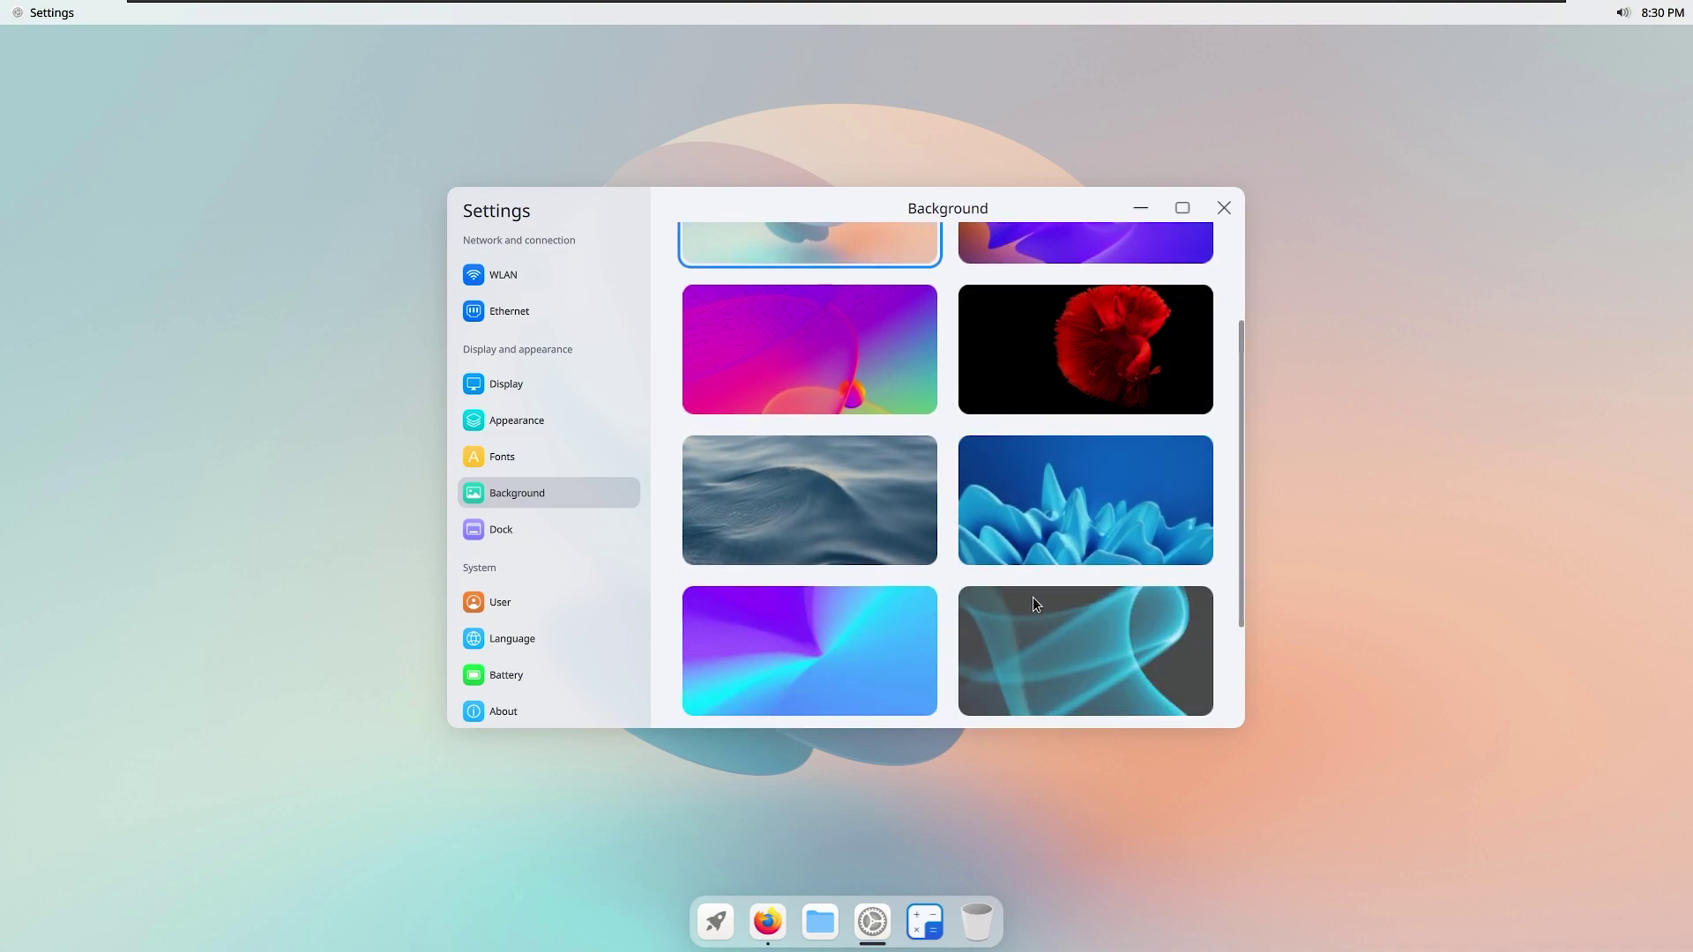
click(842, 370)
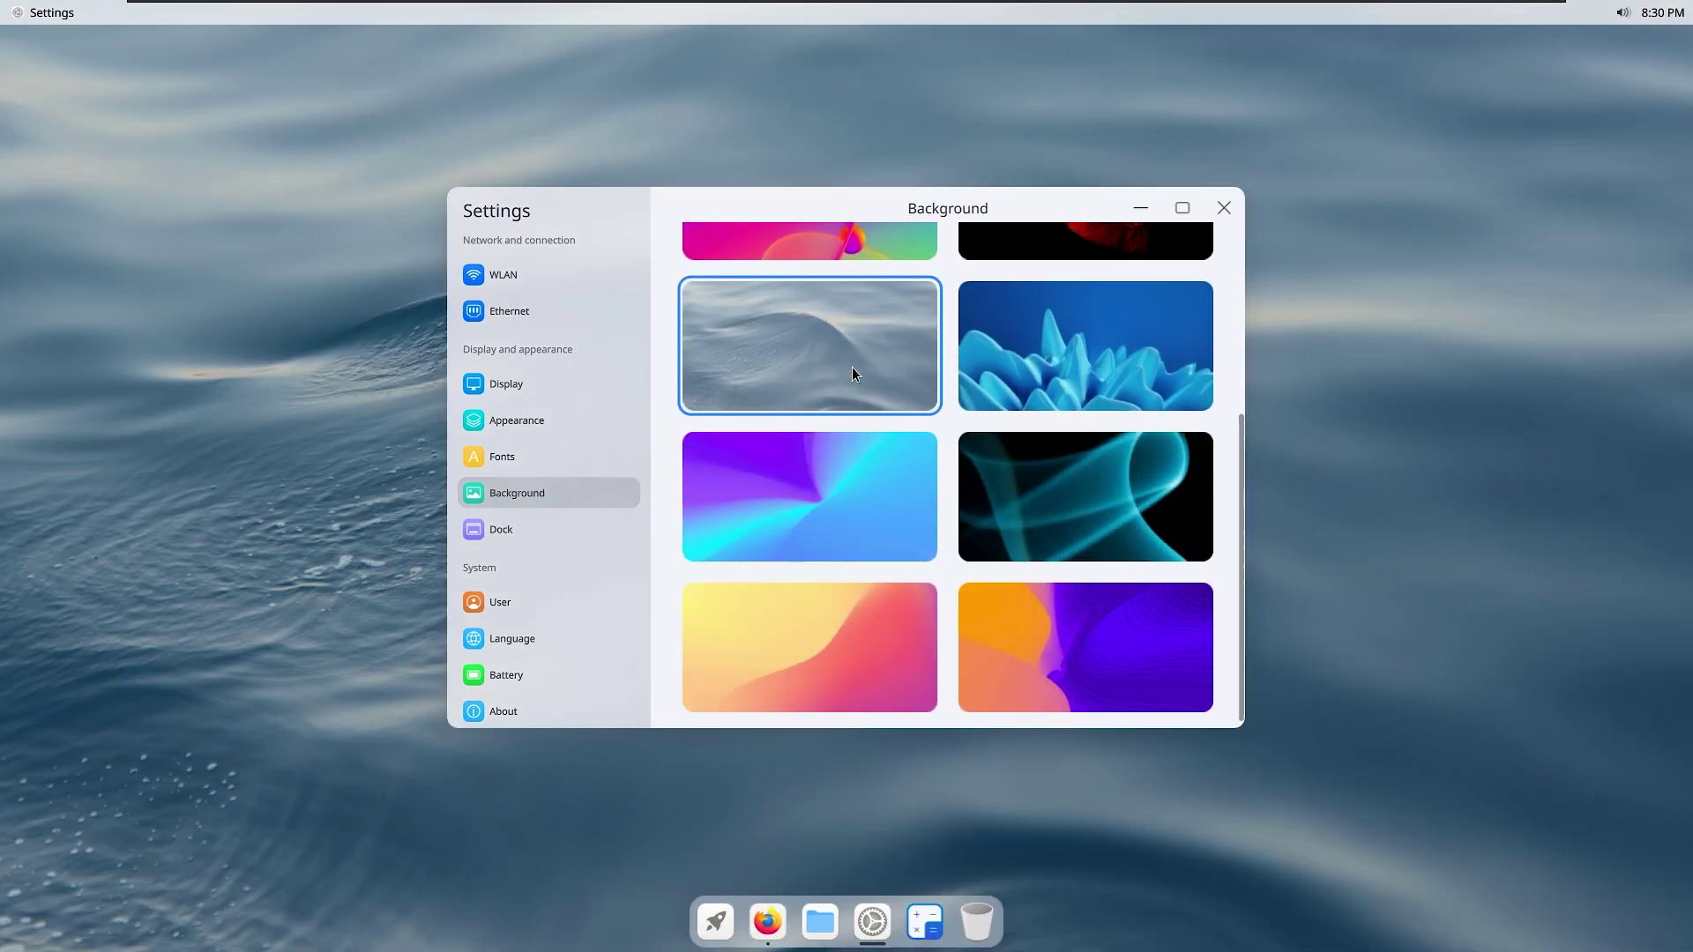
click(1141, 208)
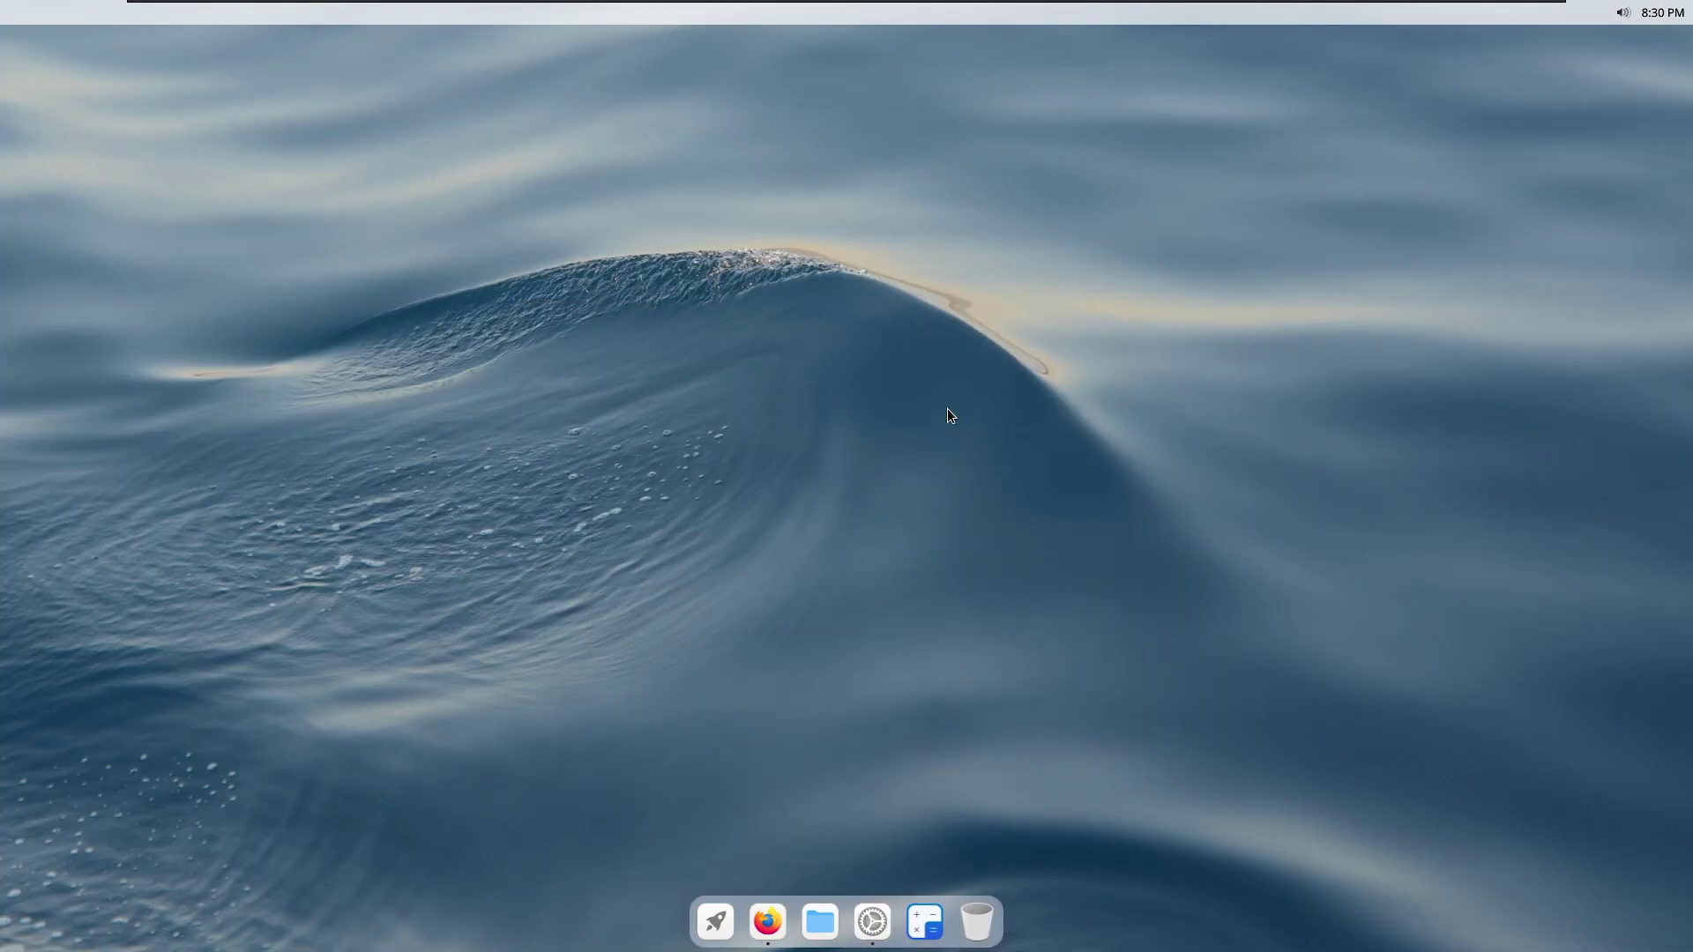
click(872, 921)
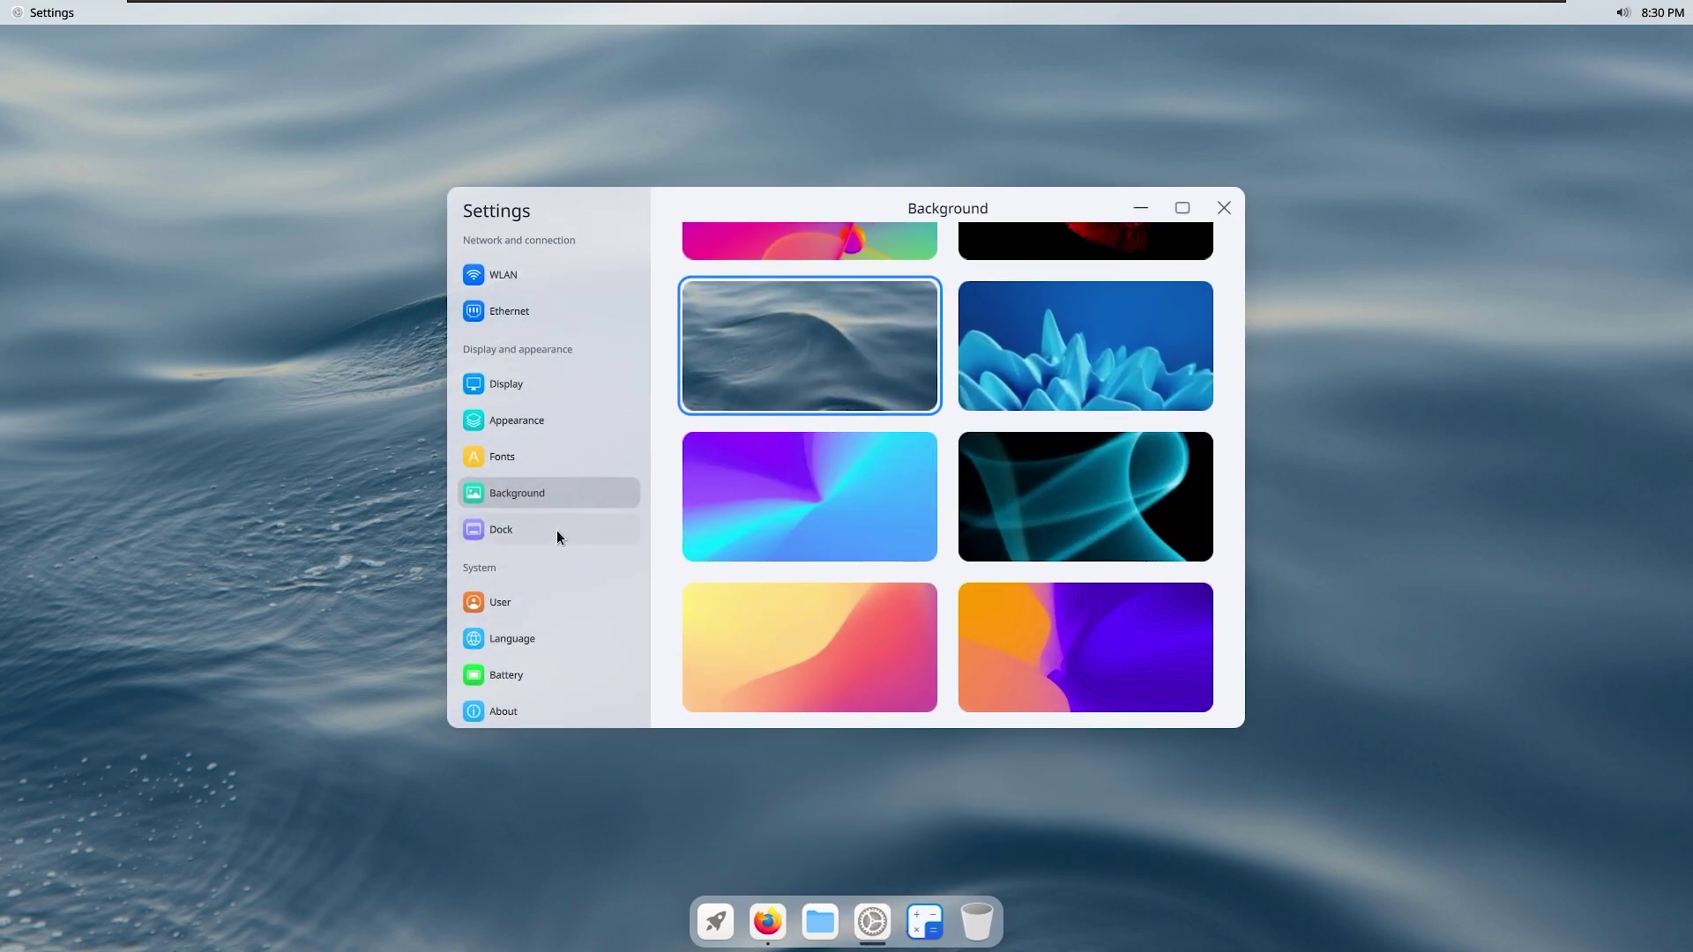
Step: On the Dock page, try the Left and Right positions and return the dock to Bottom
click(557, 532)
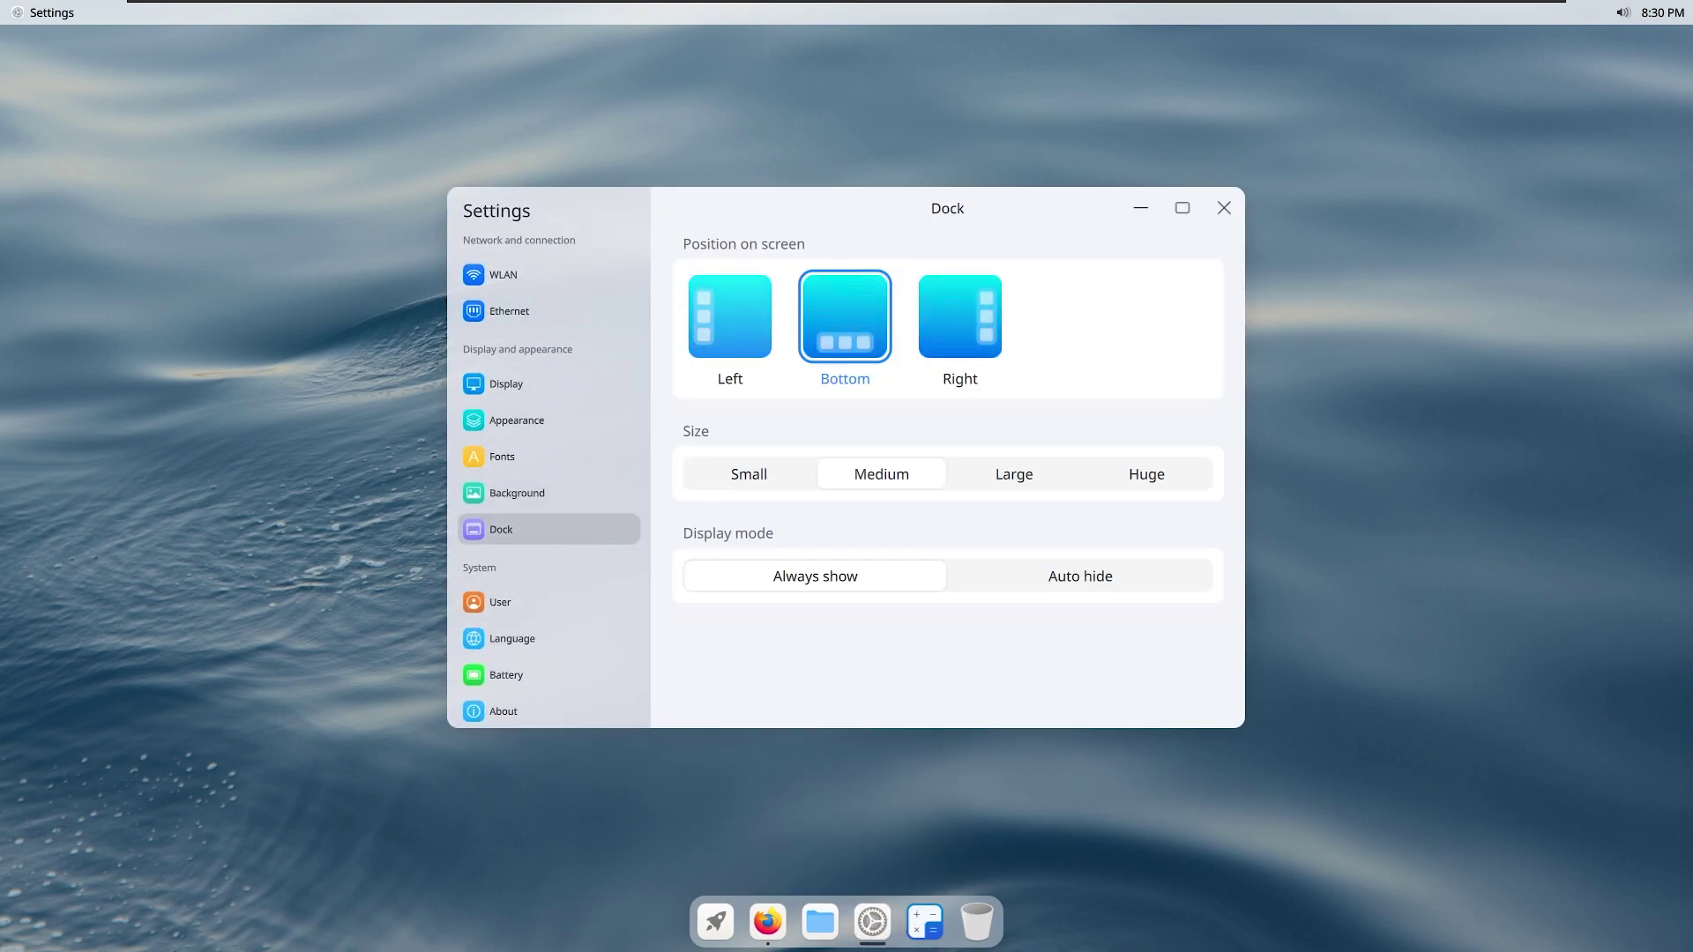
click(733, 319)
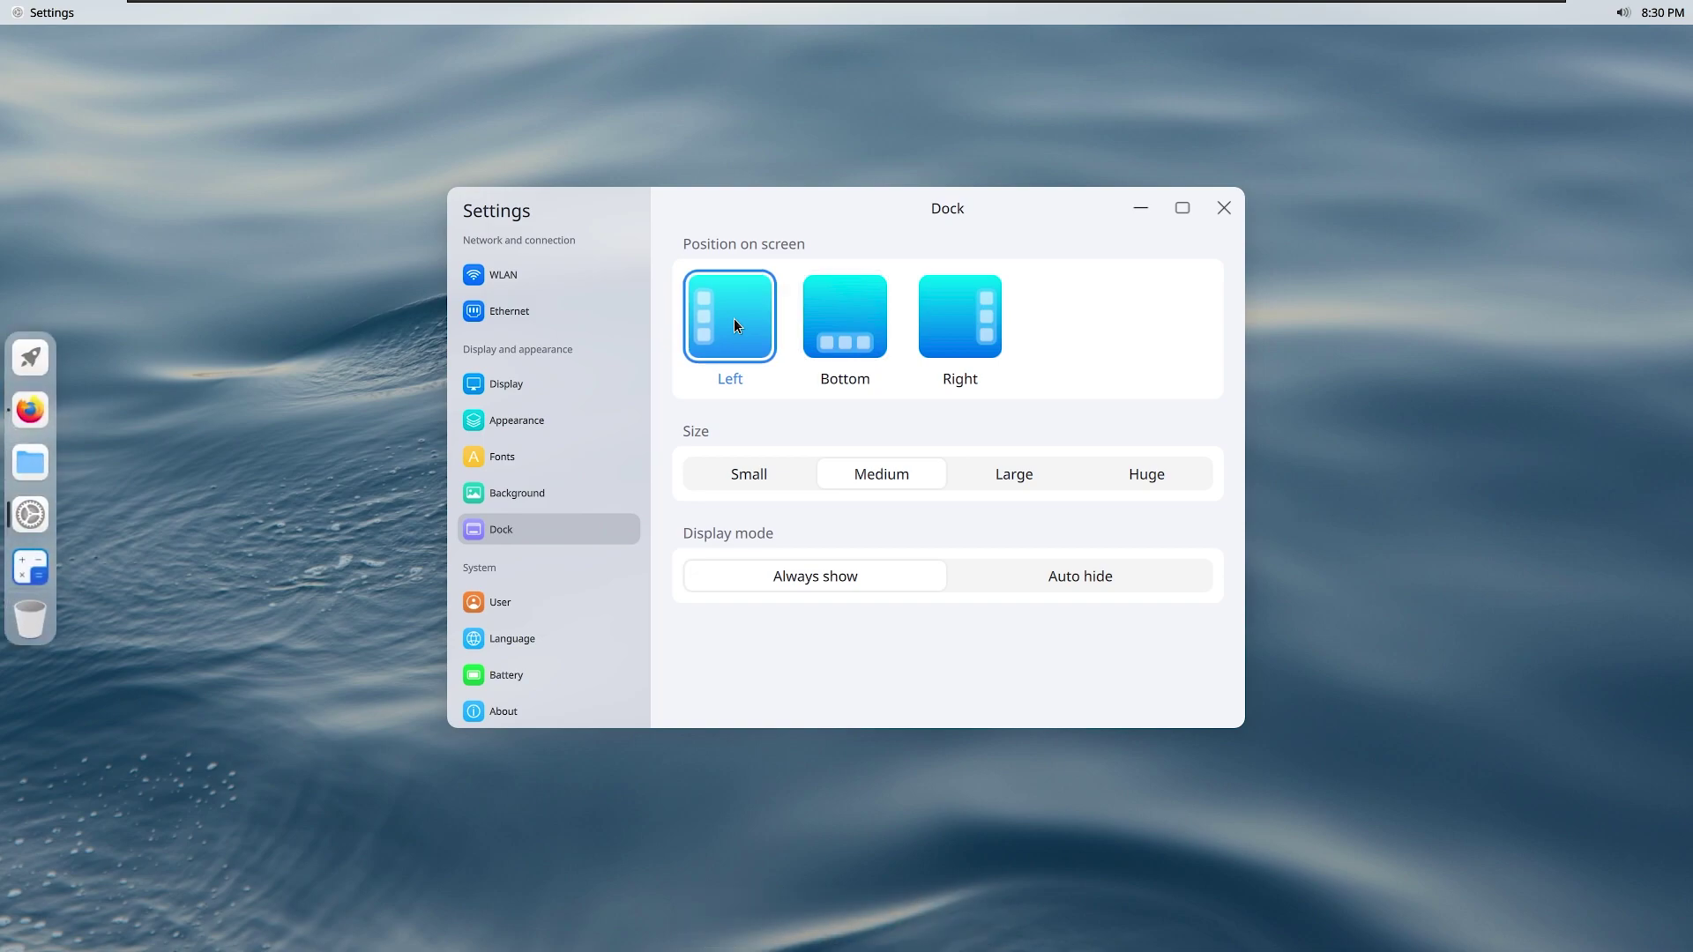
click(868, 311)
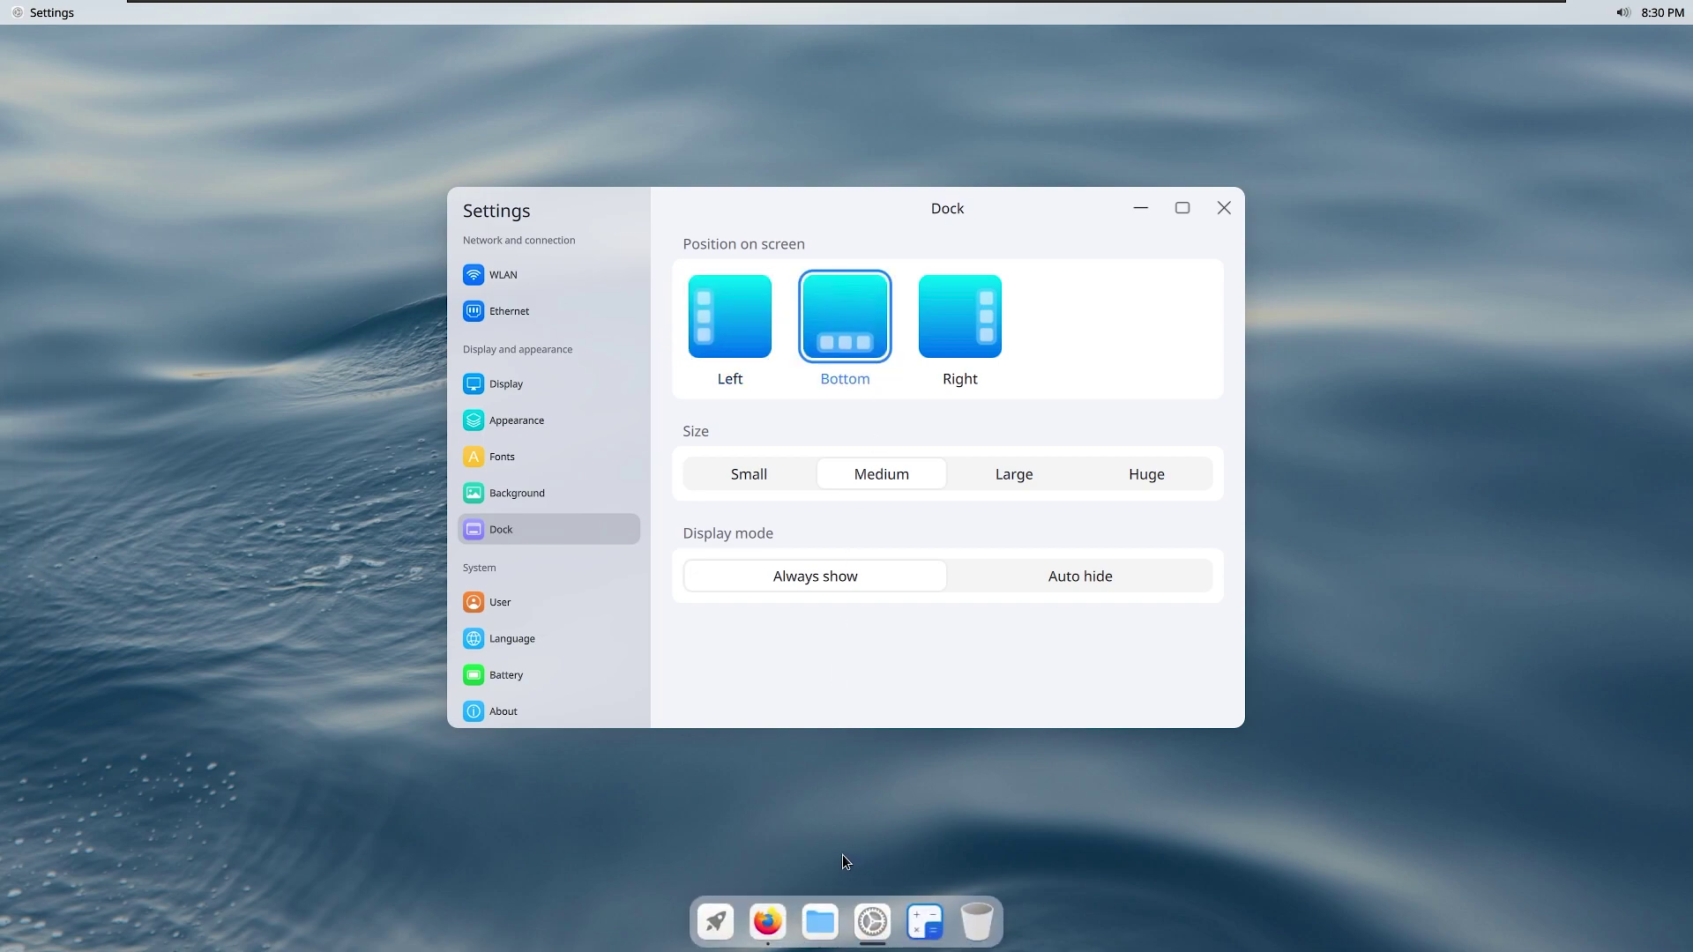
click(972, 313)
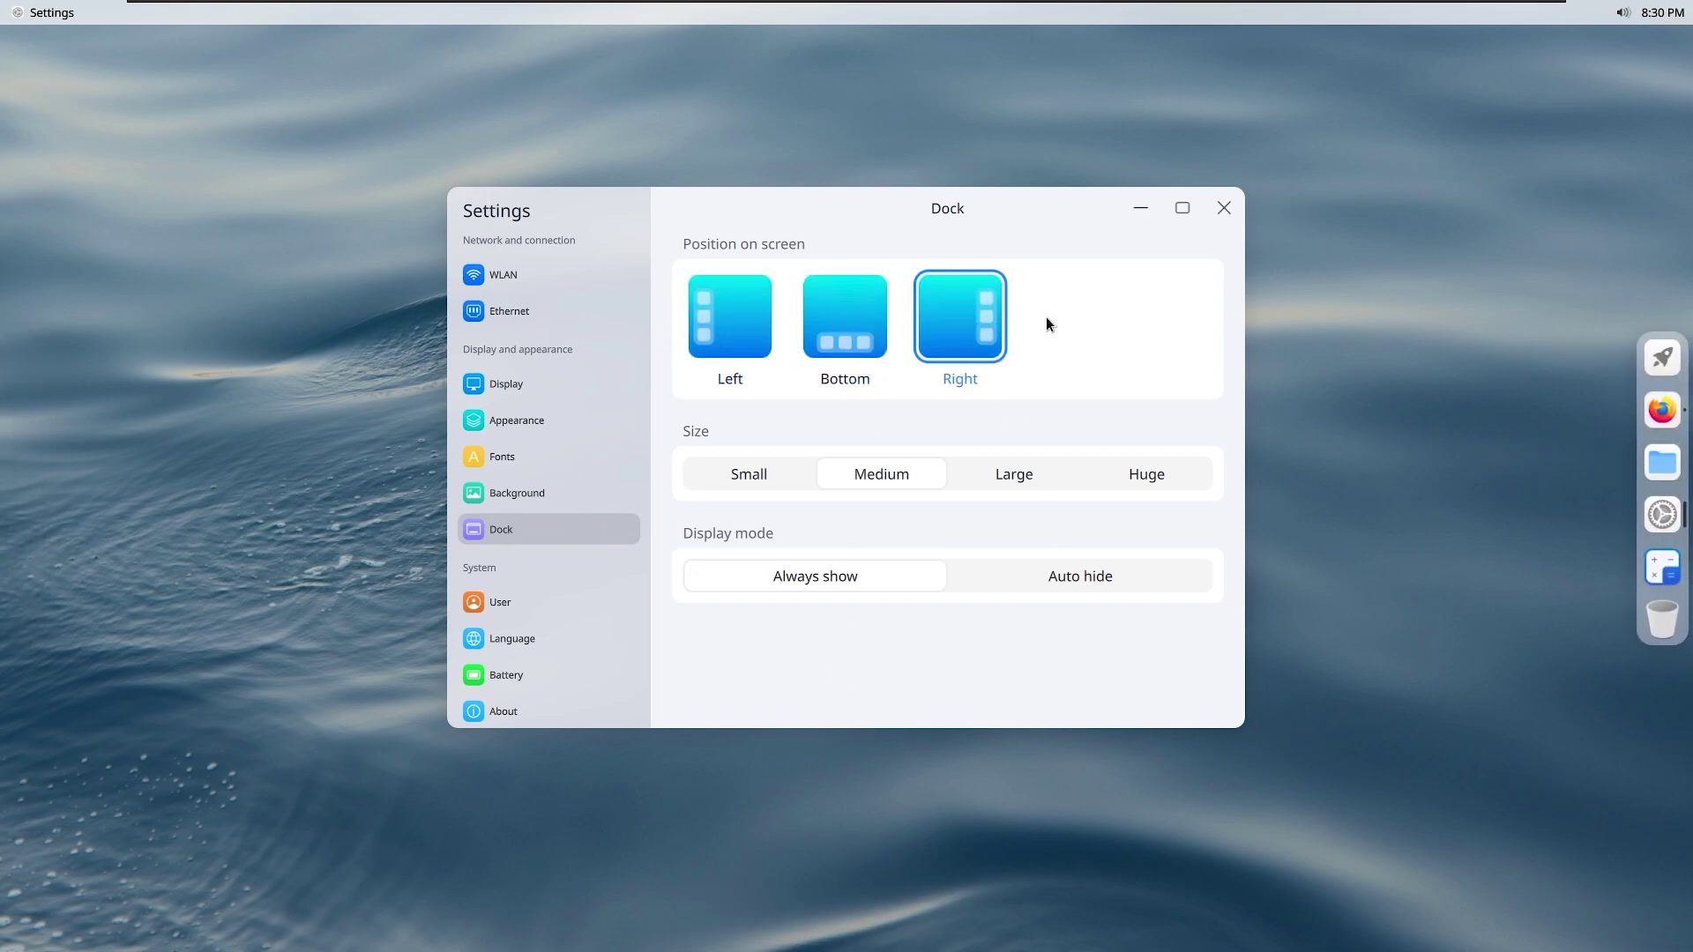
click(839, 326)
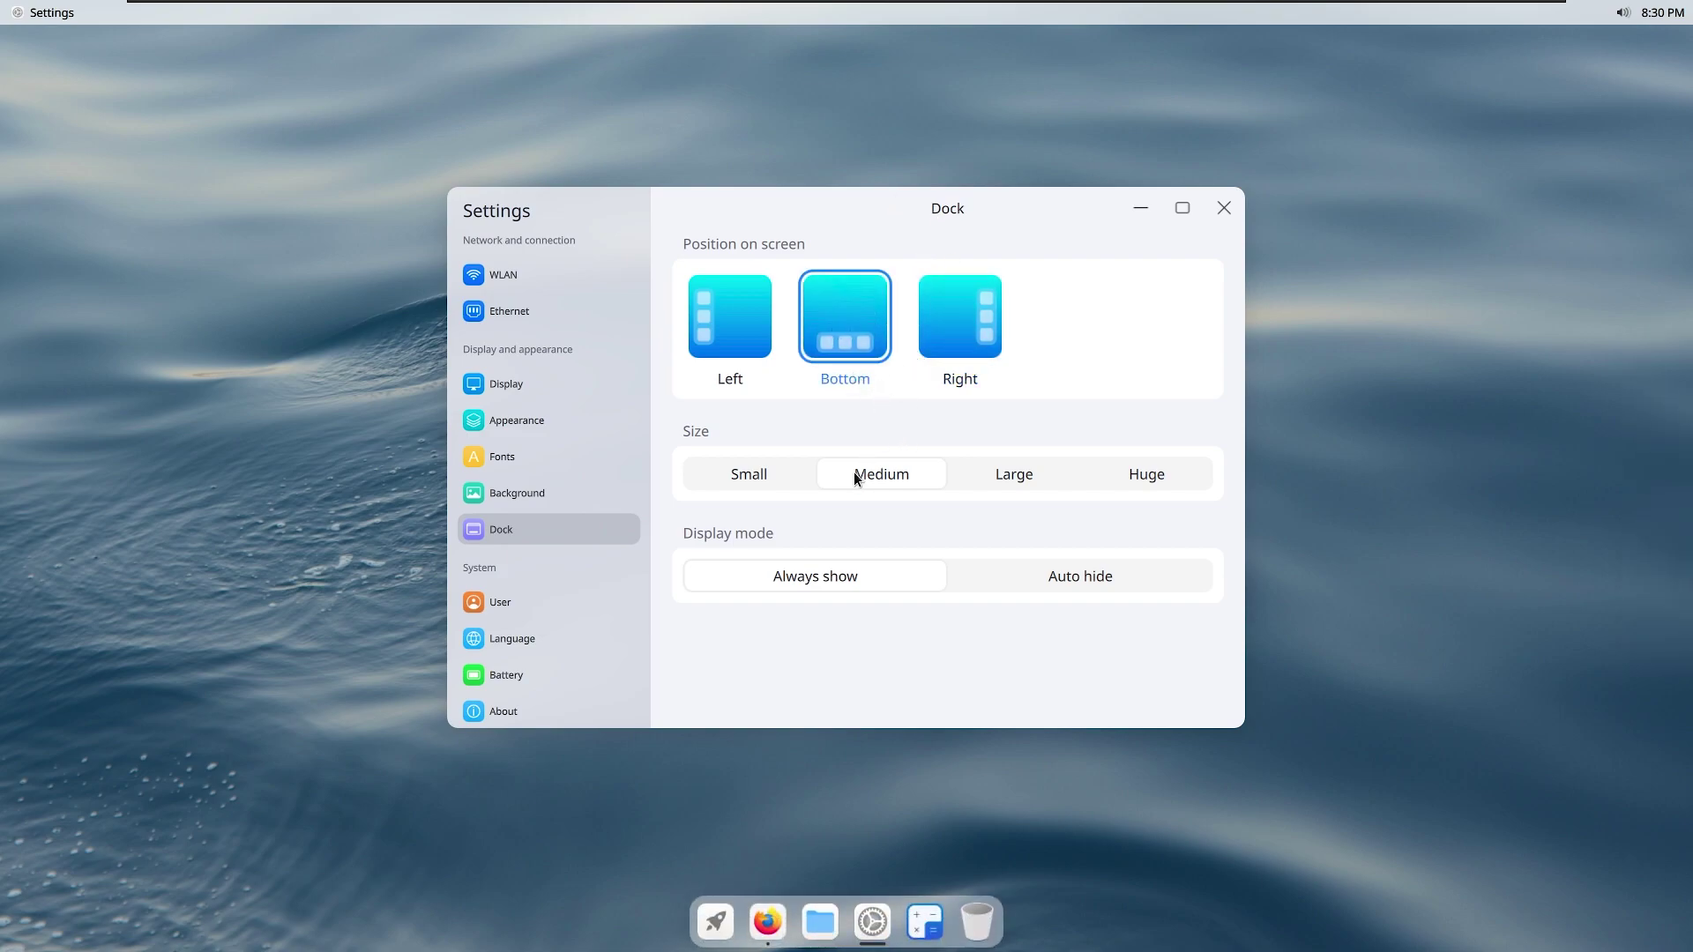
Step: Step the dock size through Small, Medium, Large to Huge and enable Auto hide
click(768, 478)
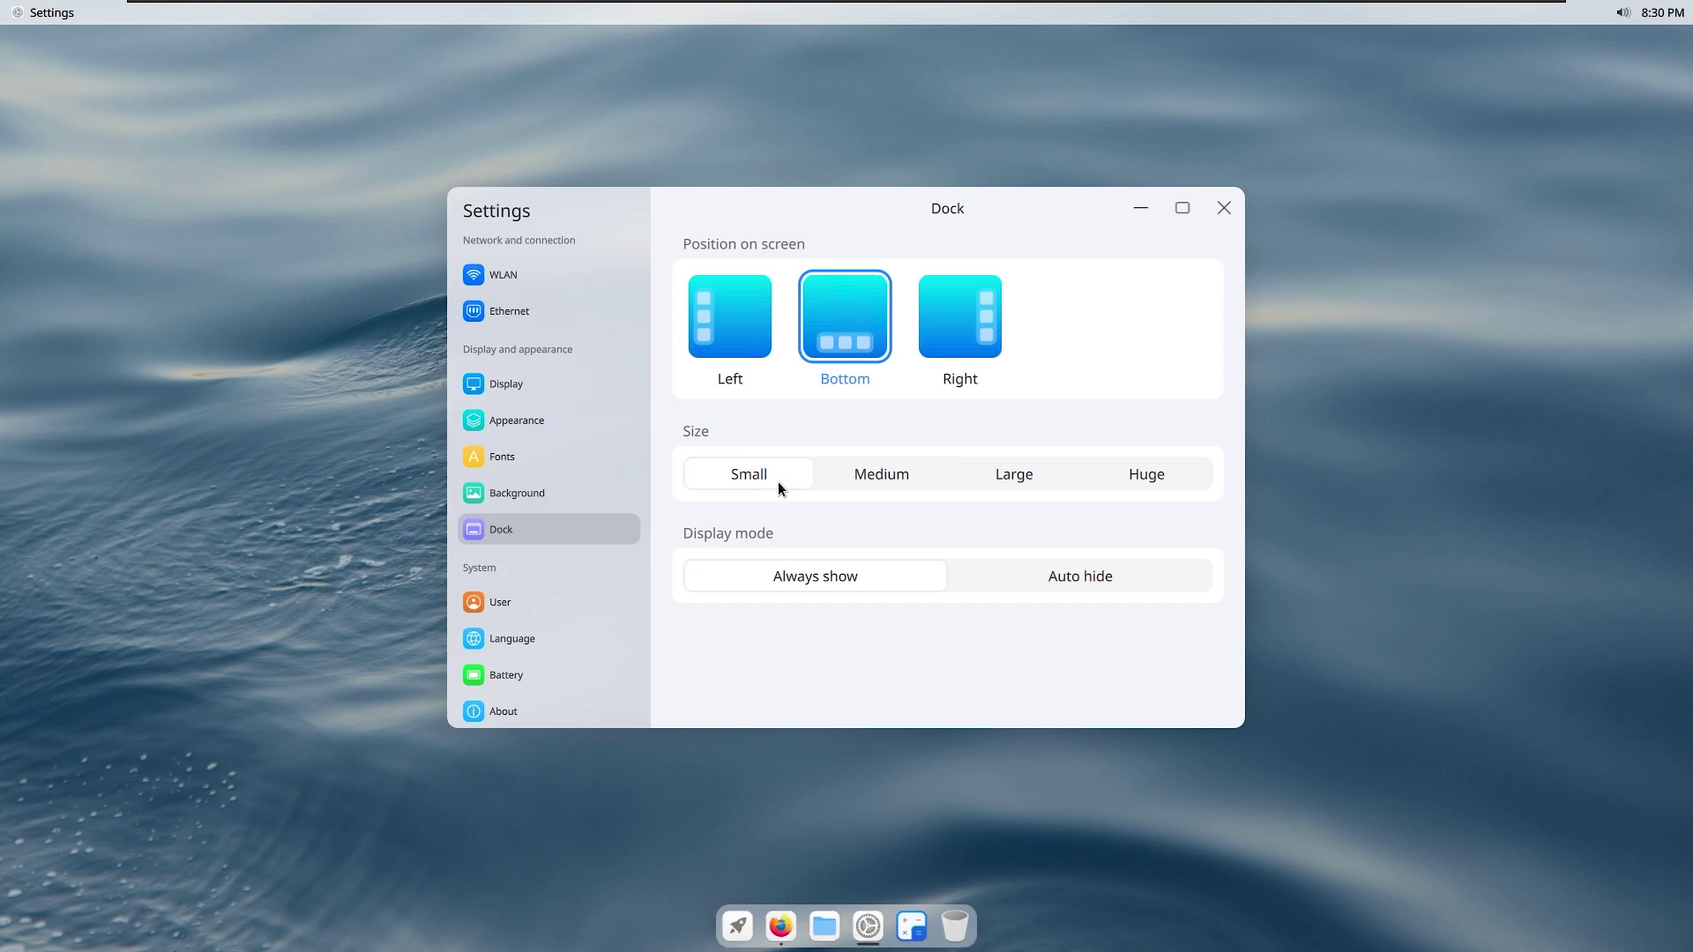
click(901, 476)
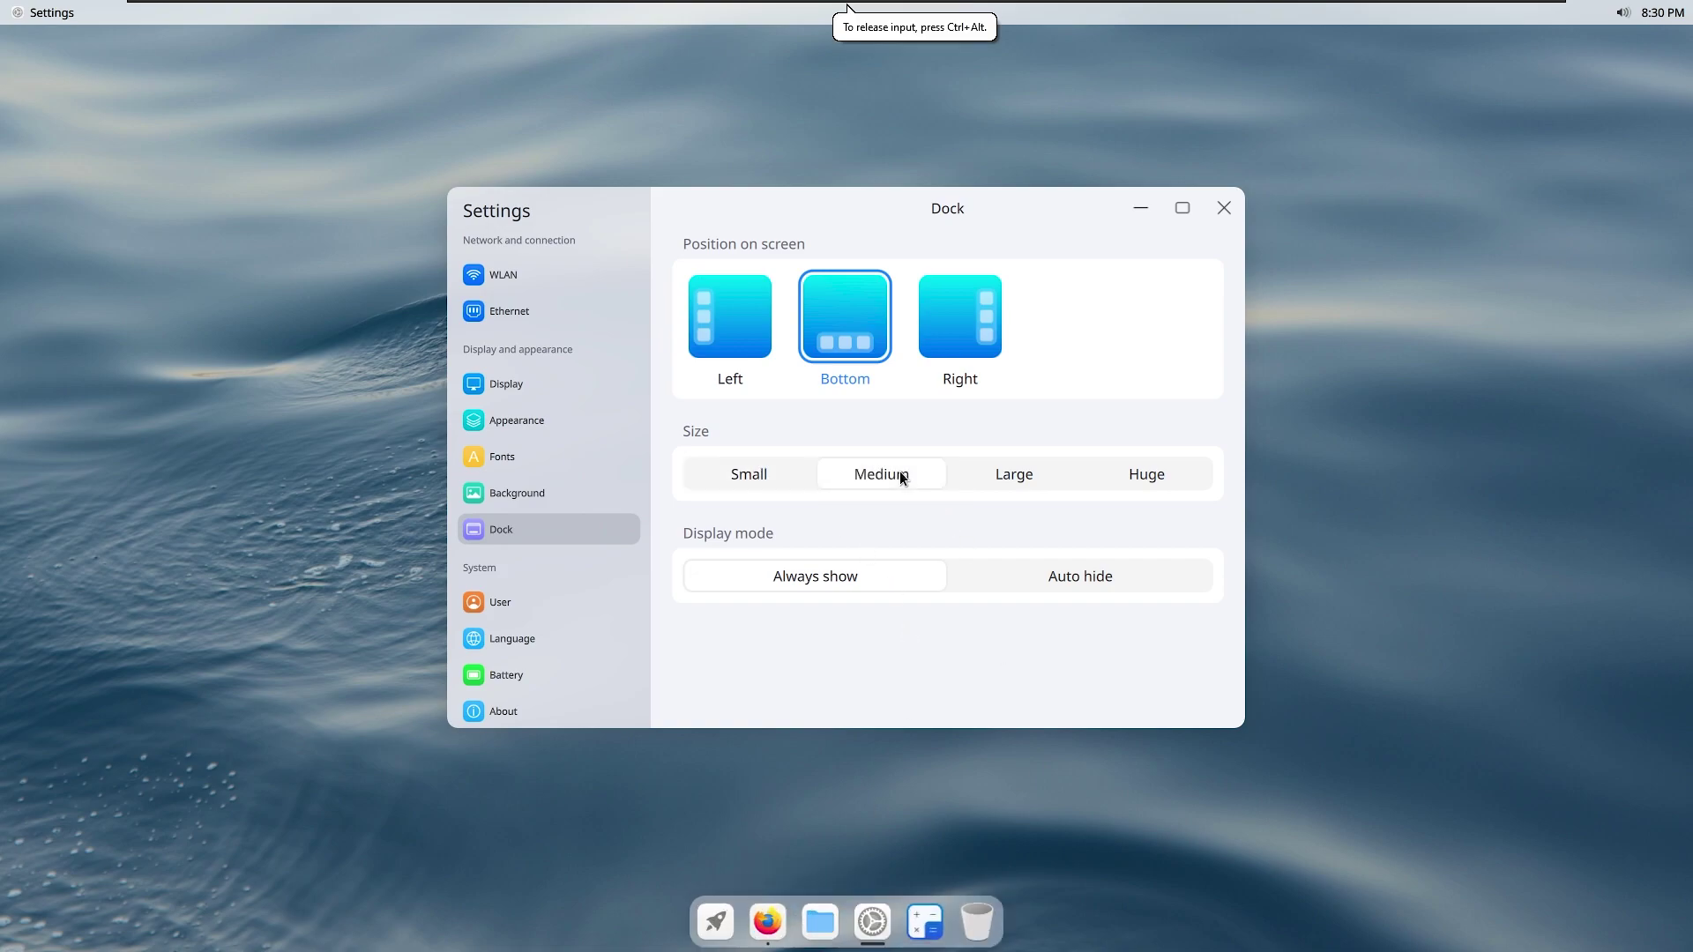
click(1019, 476)
click(1148, 471)
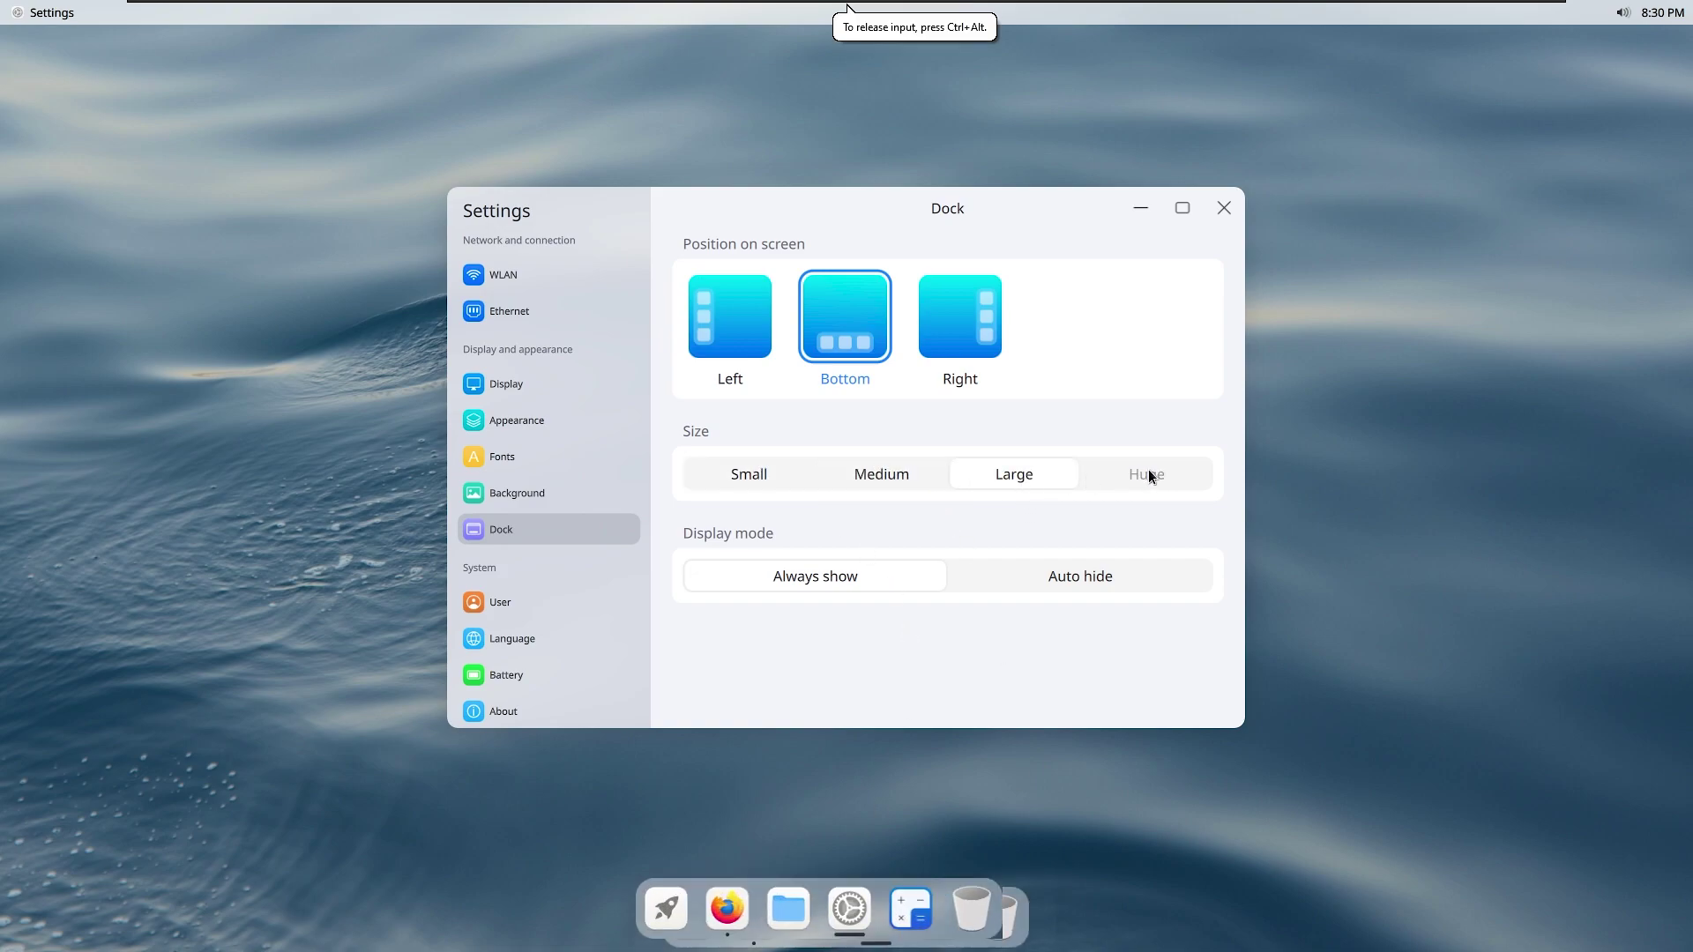
click(1086, 590)
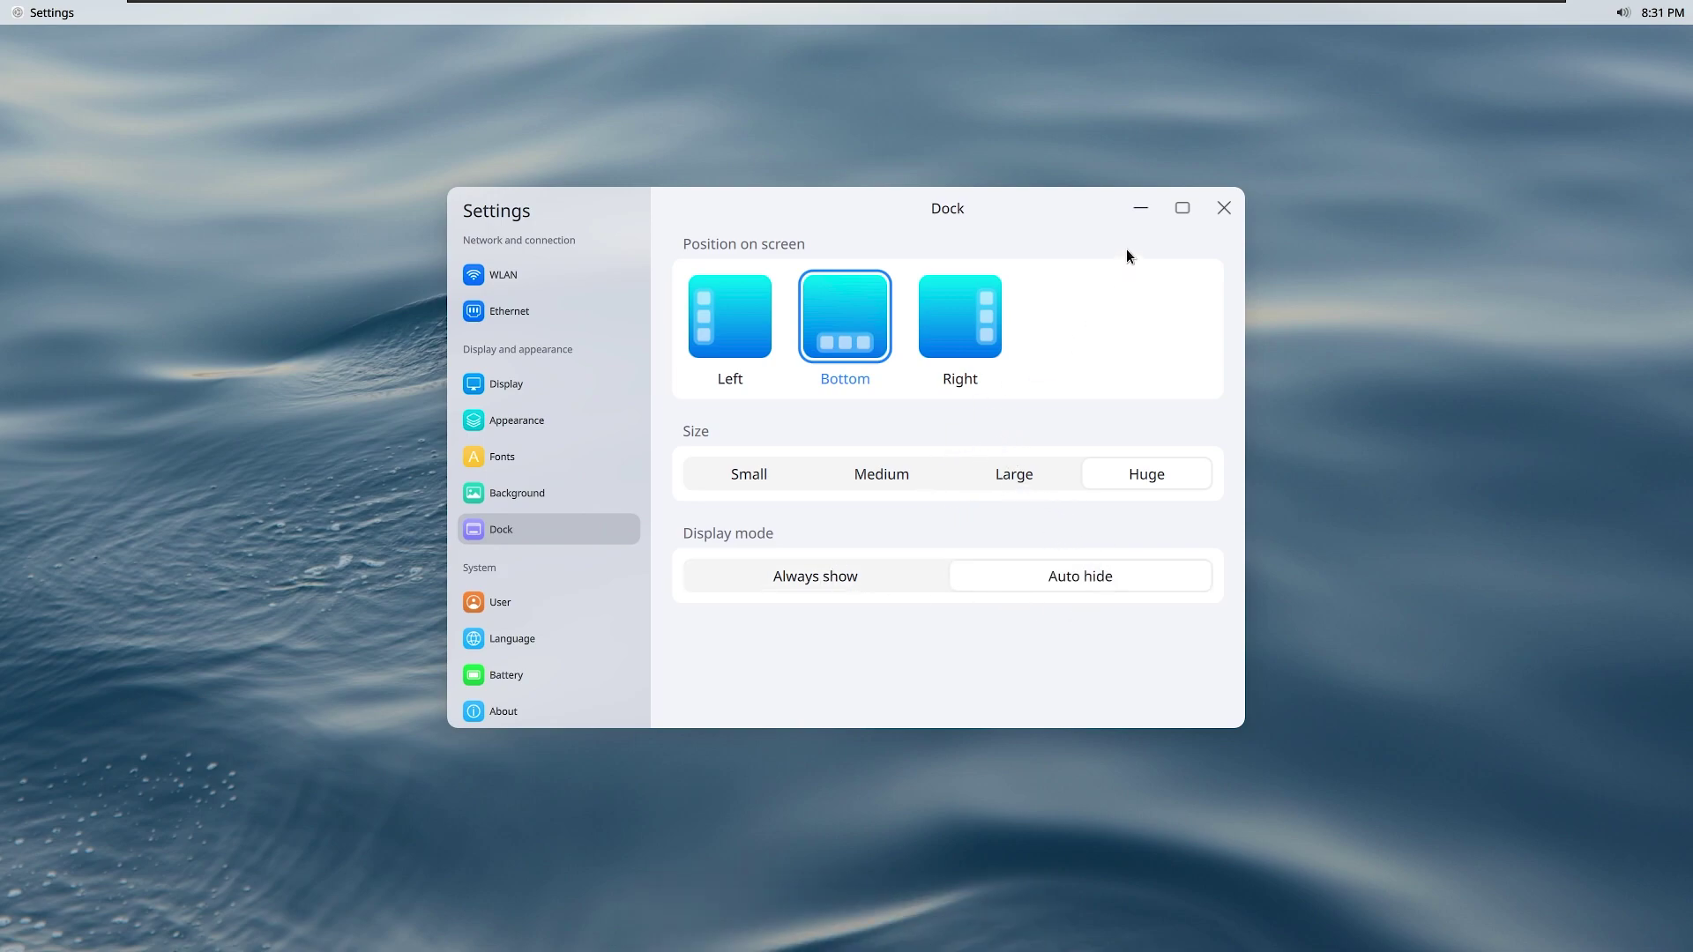
Step: Hide Settings, bring Firefox back from the dock, and close it
click(1140, 208)
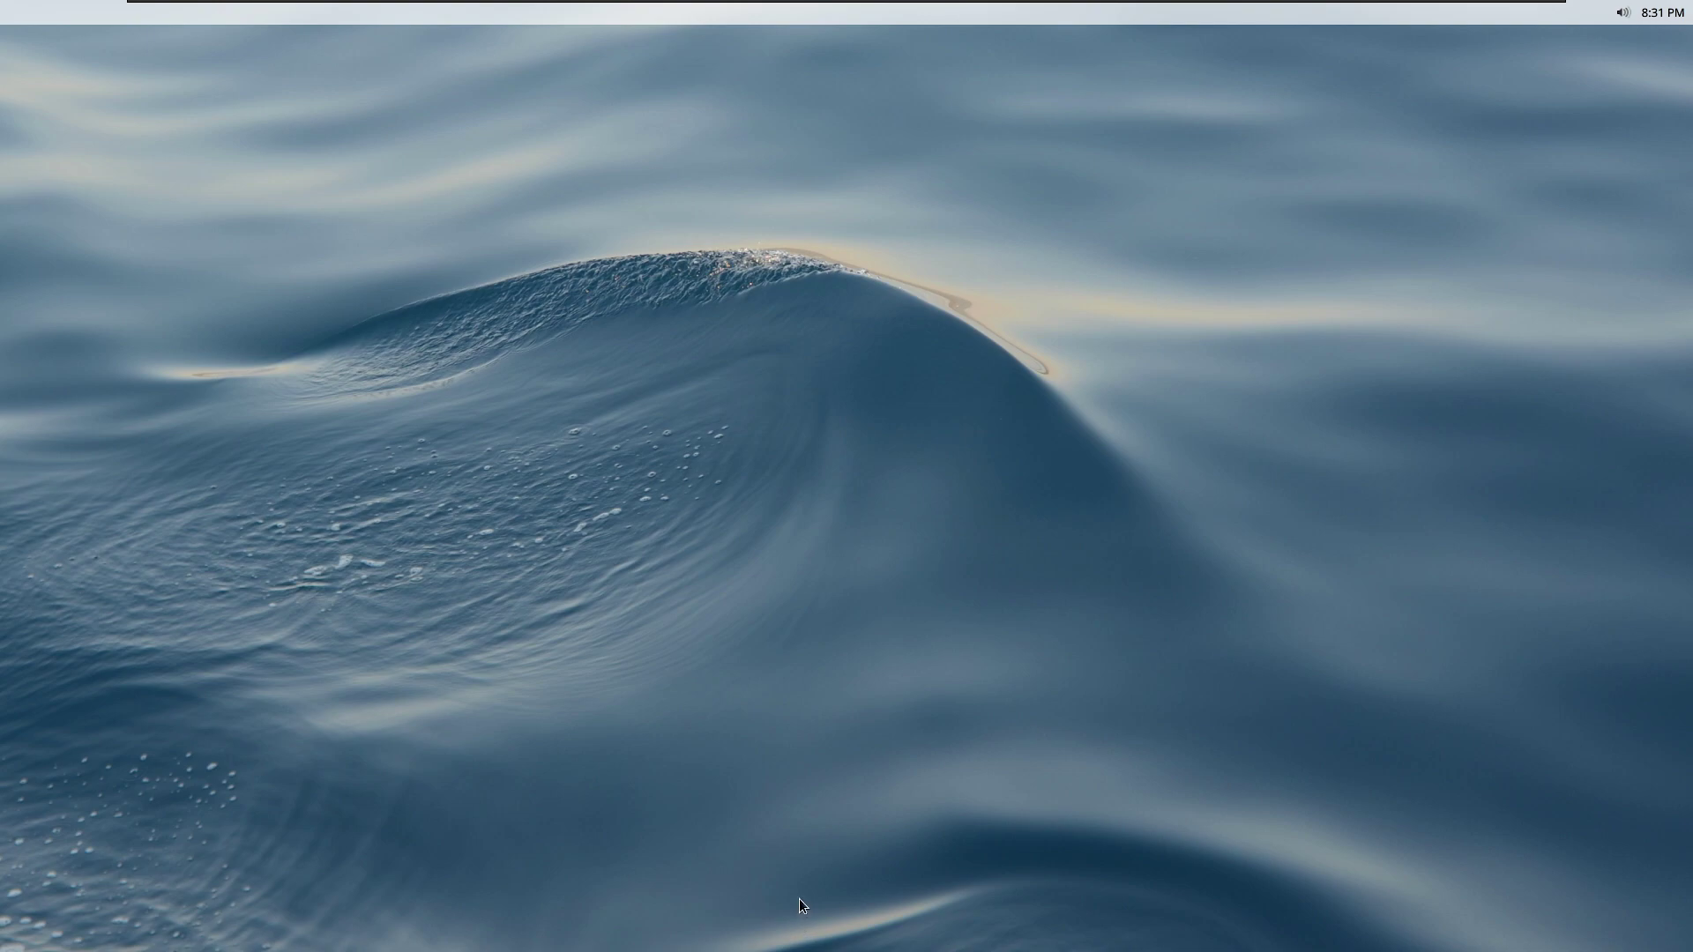
mouse_move(810, 948)
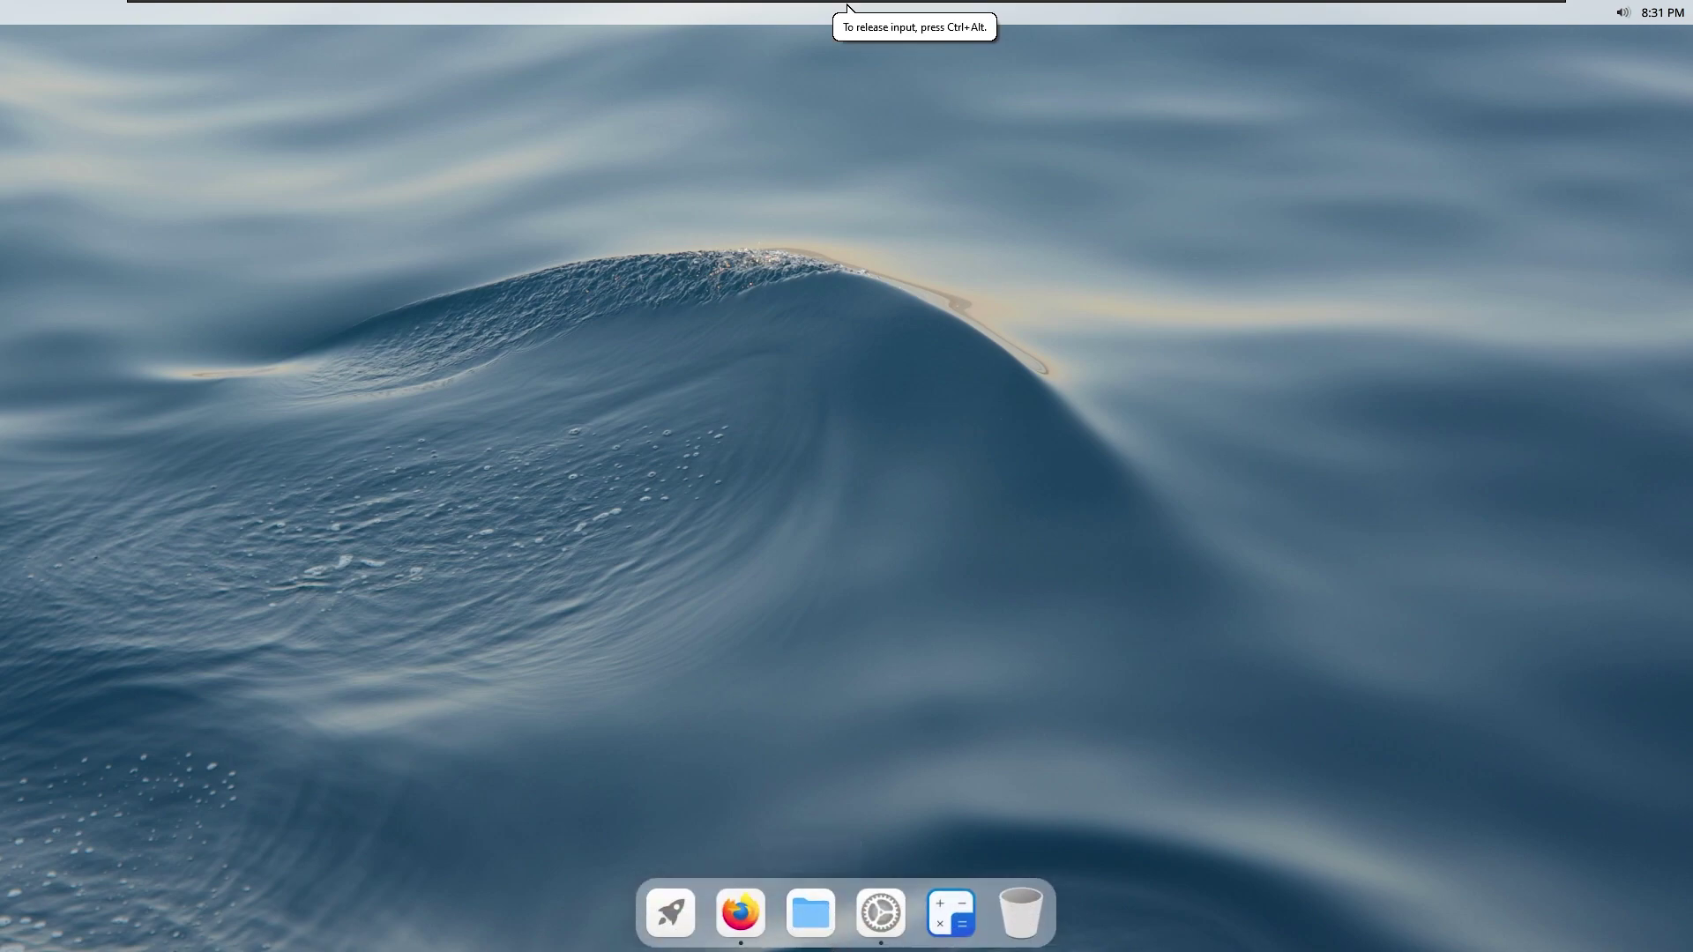
click(745, 914)
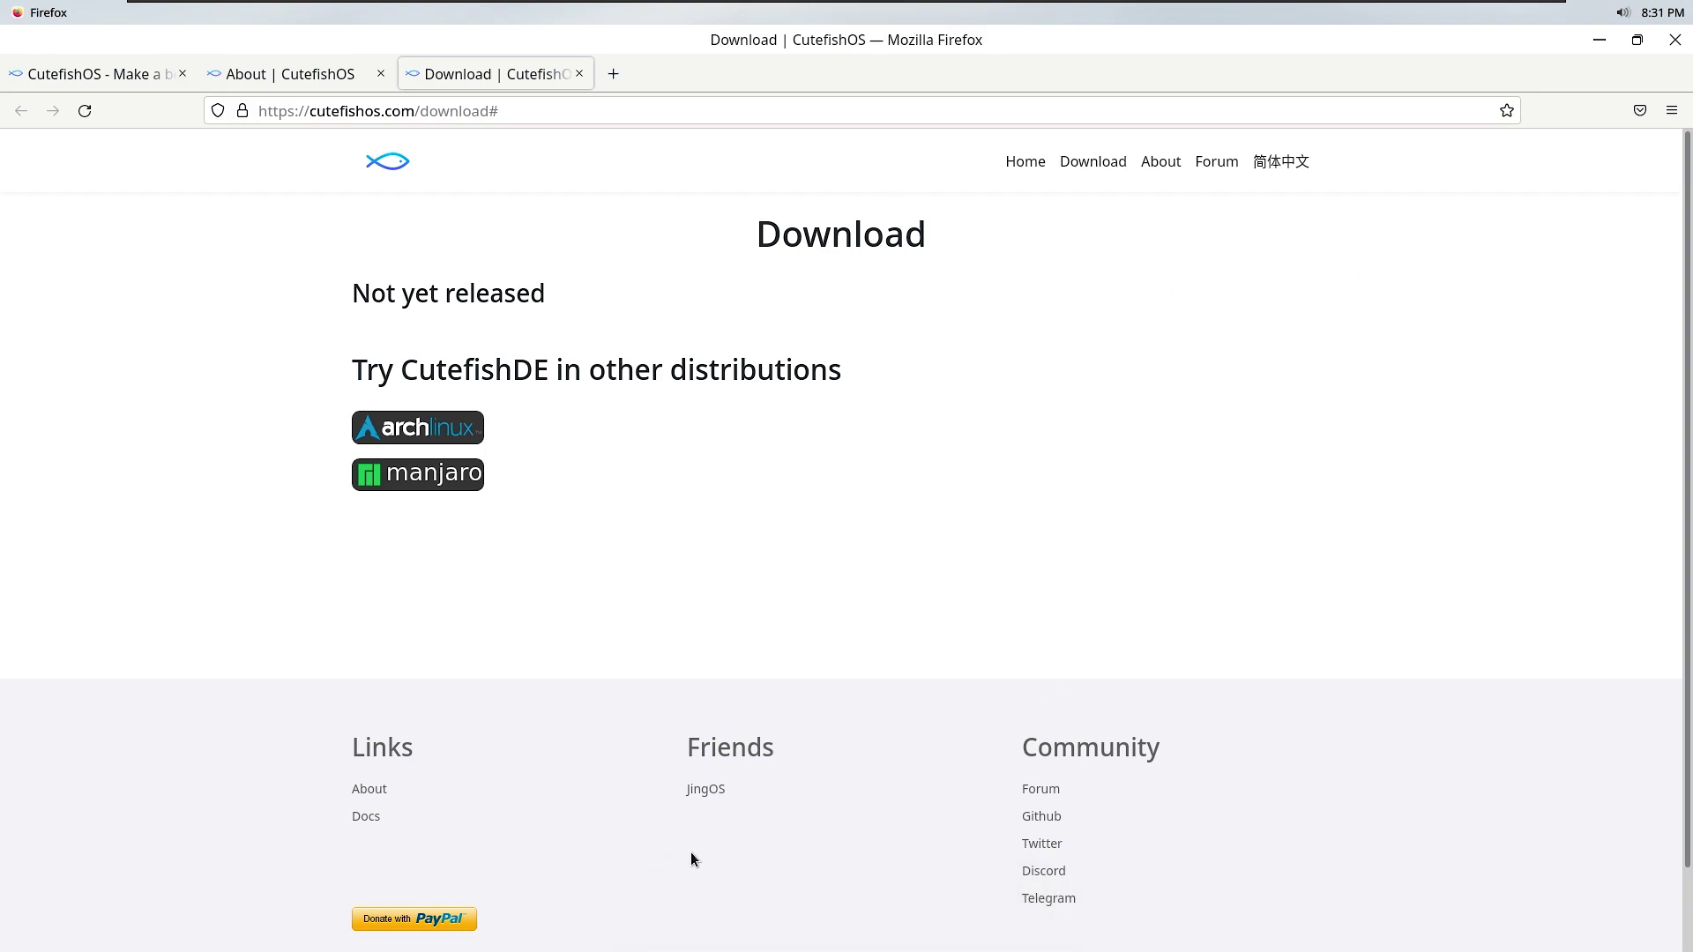
mouse_move(647, 875)
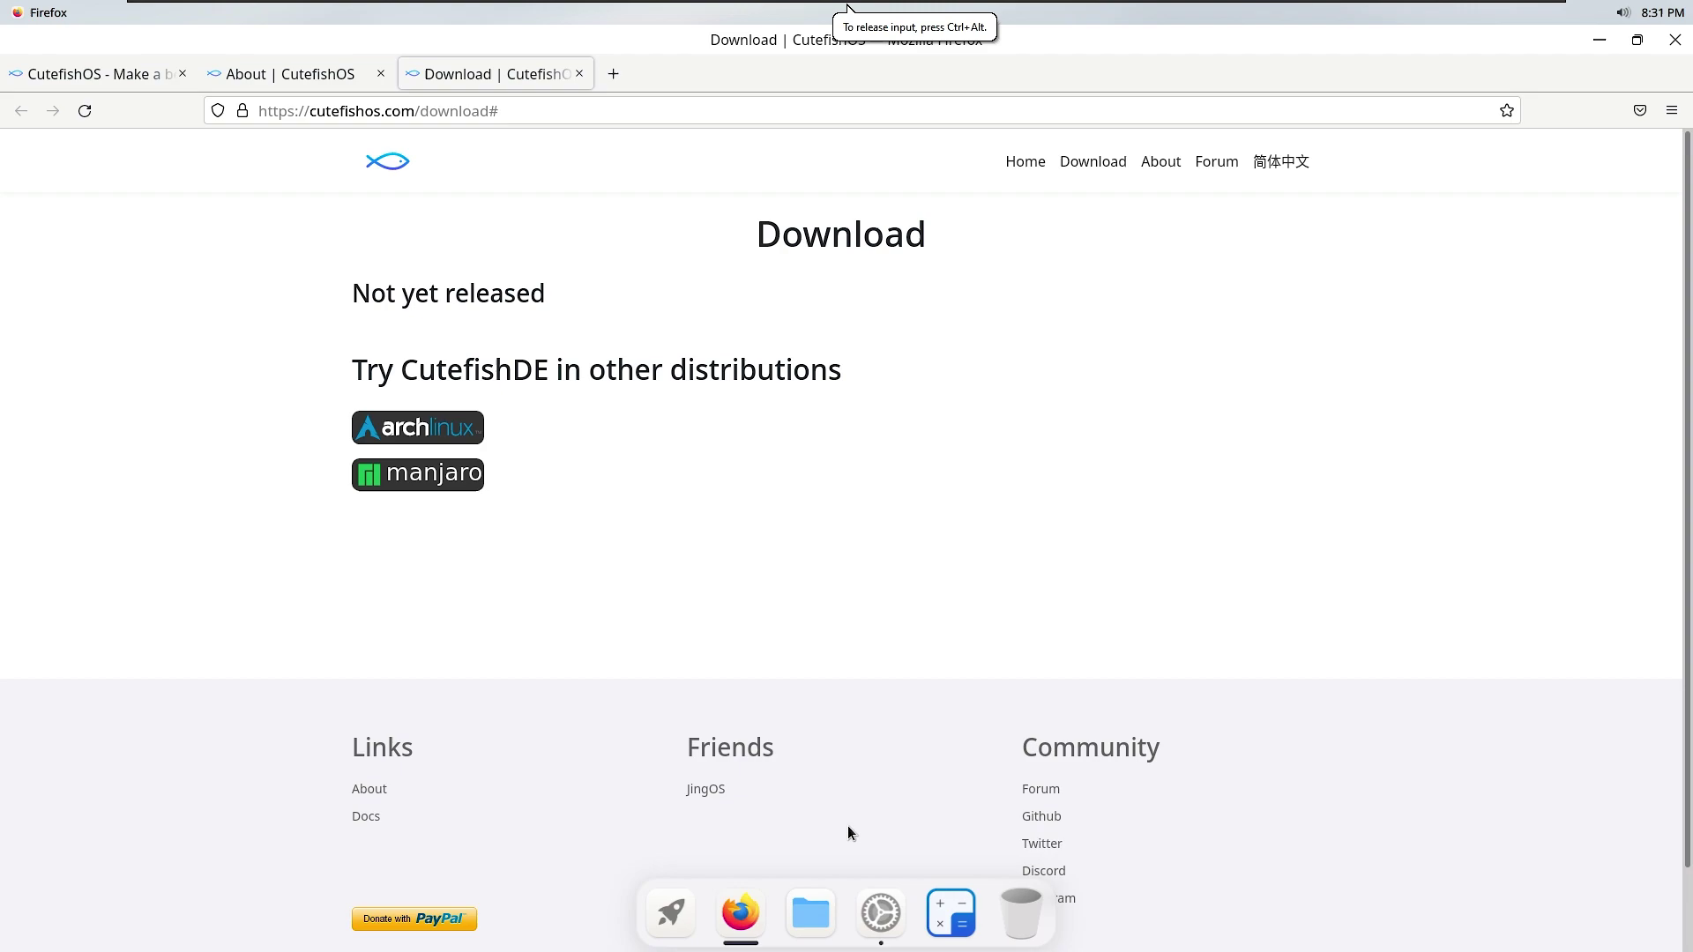
click(1636, 40)
click(1594, 46)
Step: Back in Settings, set the dock to Always show at Medium size and raise the window slightly
mouse_move(999, 949)
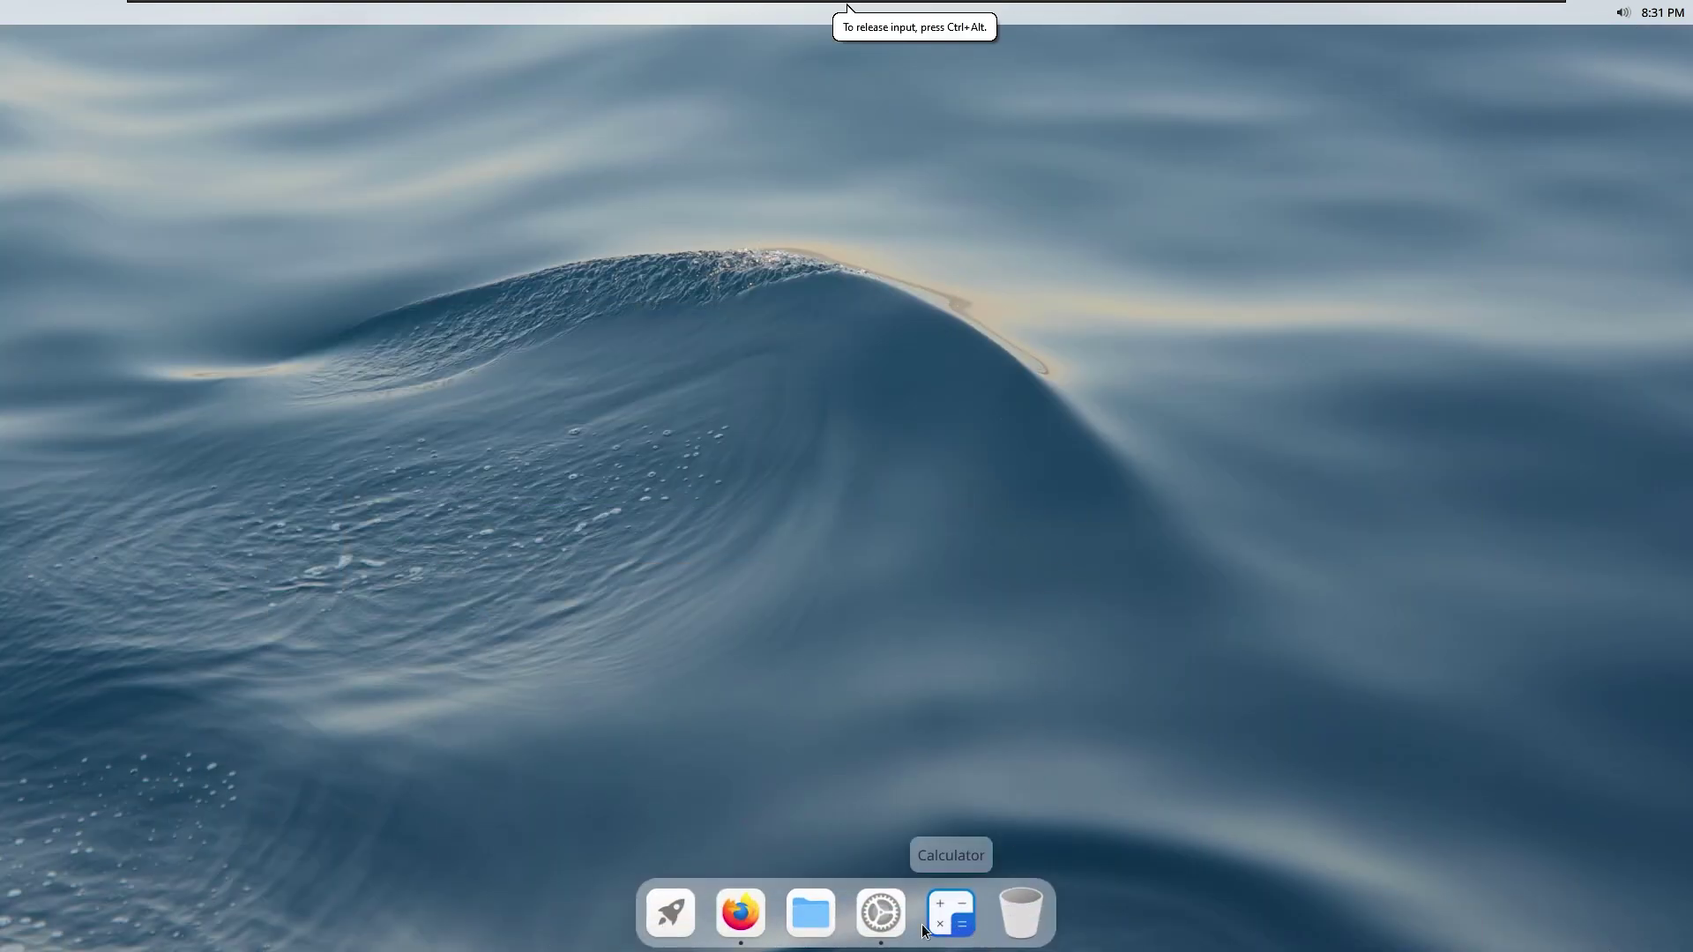
click(952, 910)
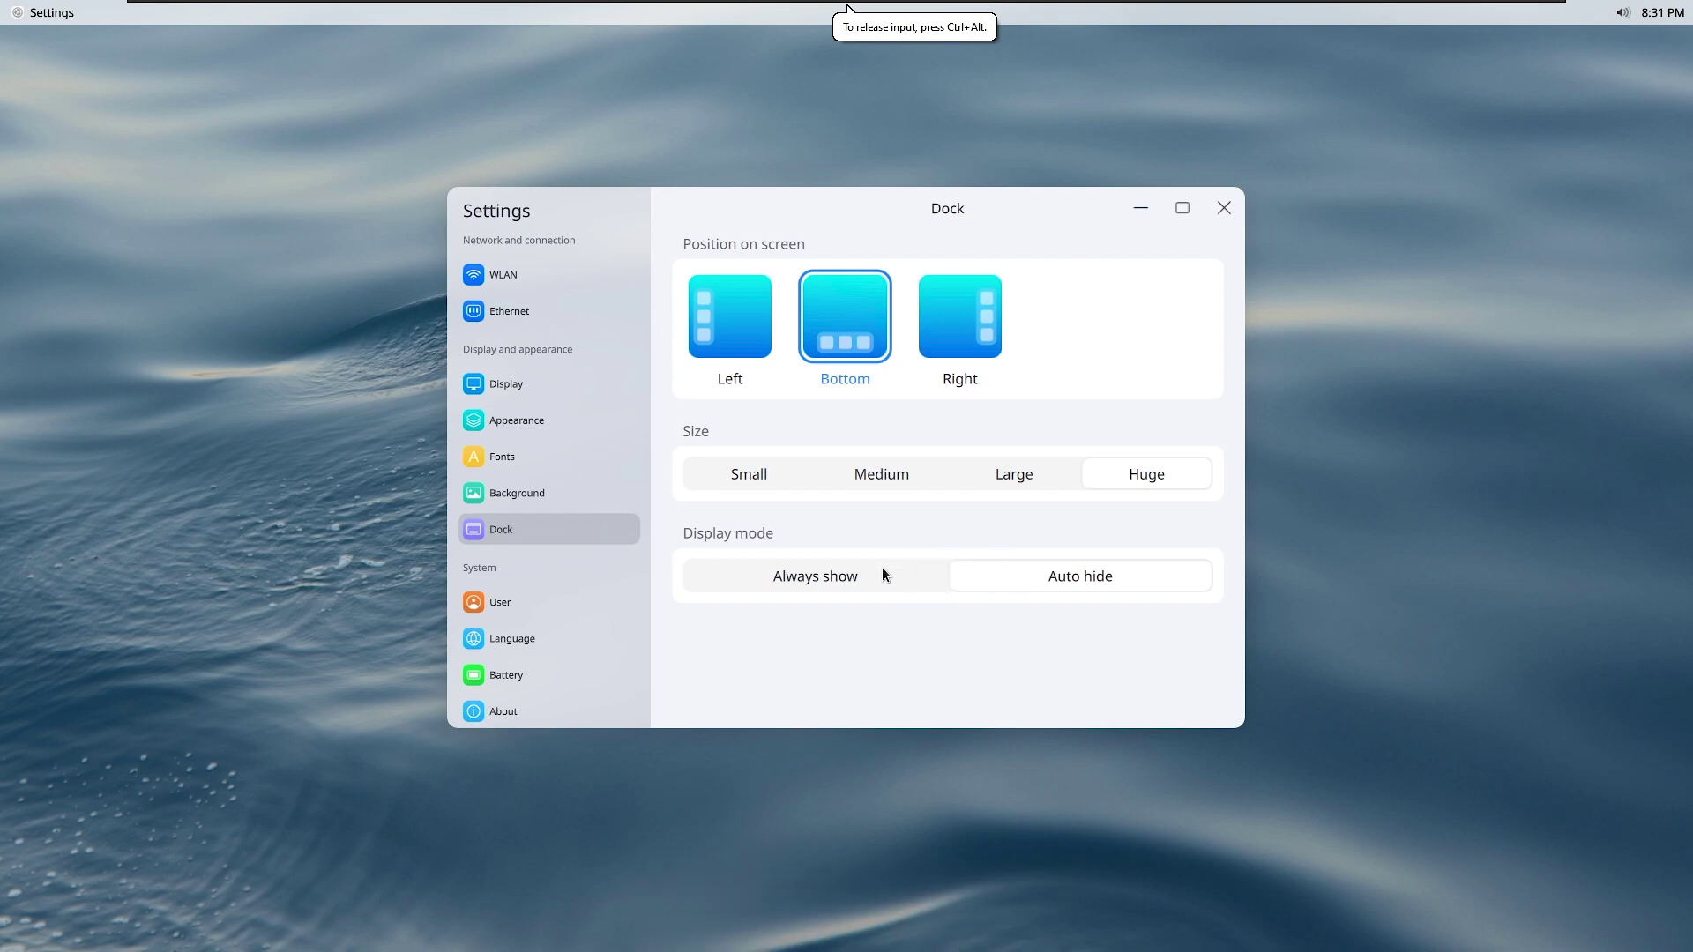
click(820, 577)
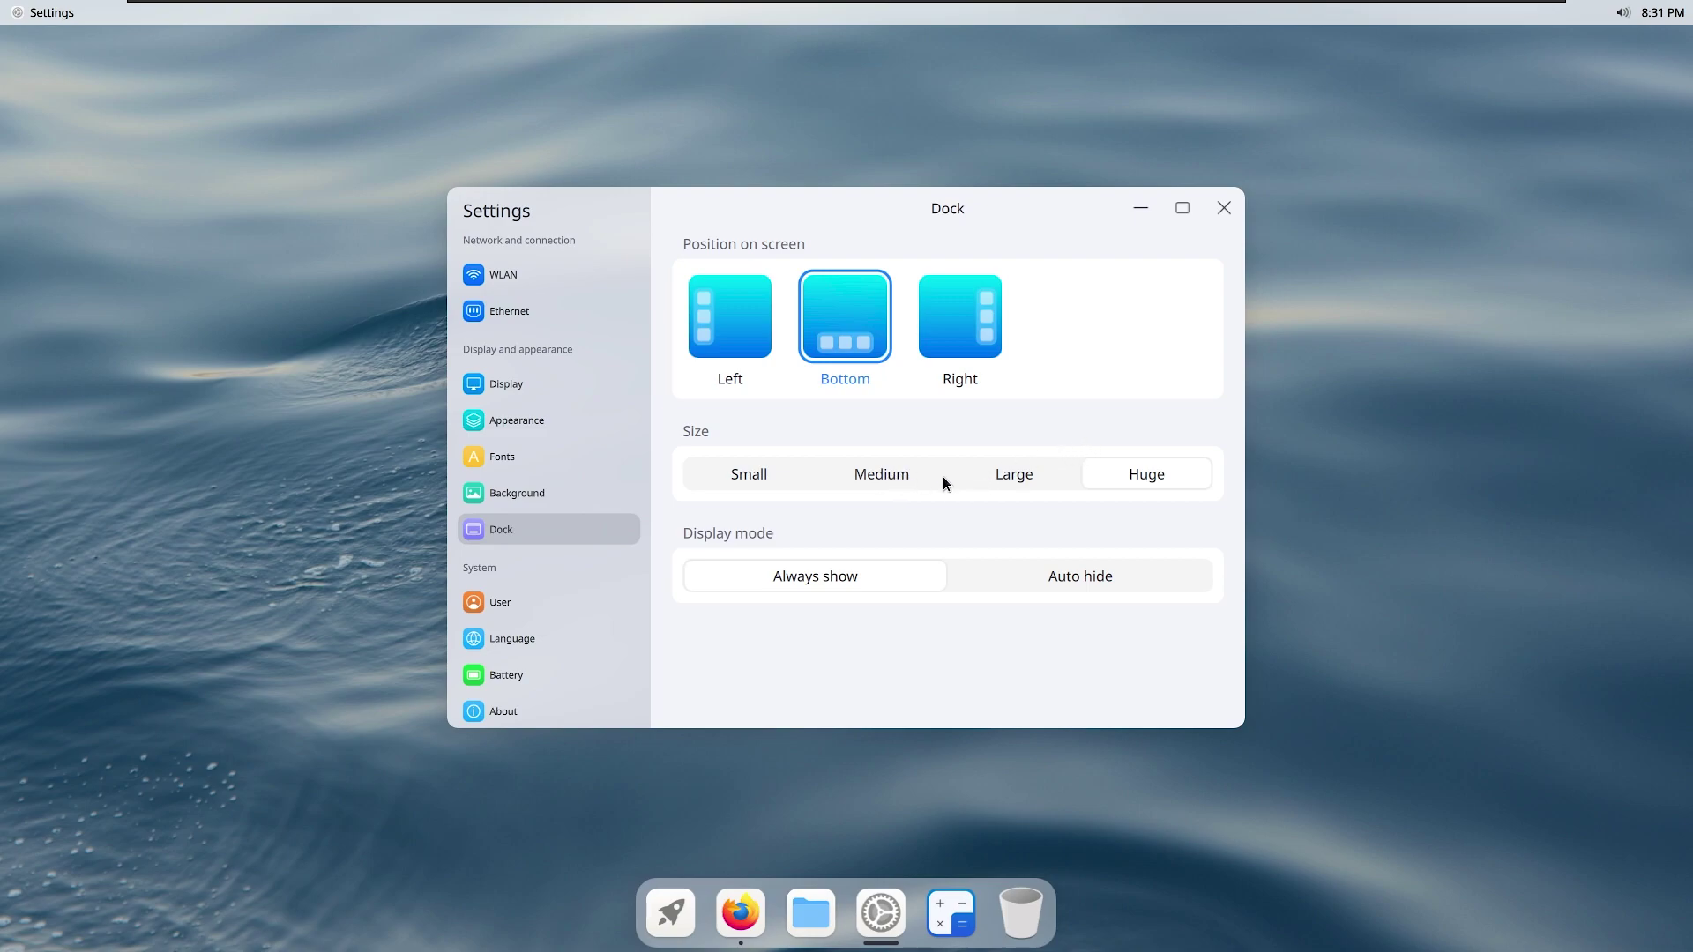
click(882, 474)
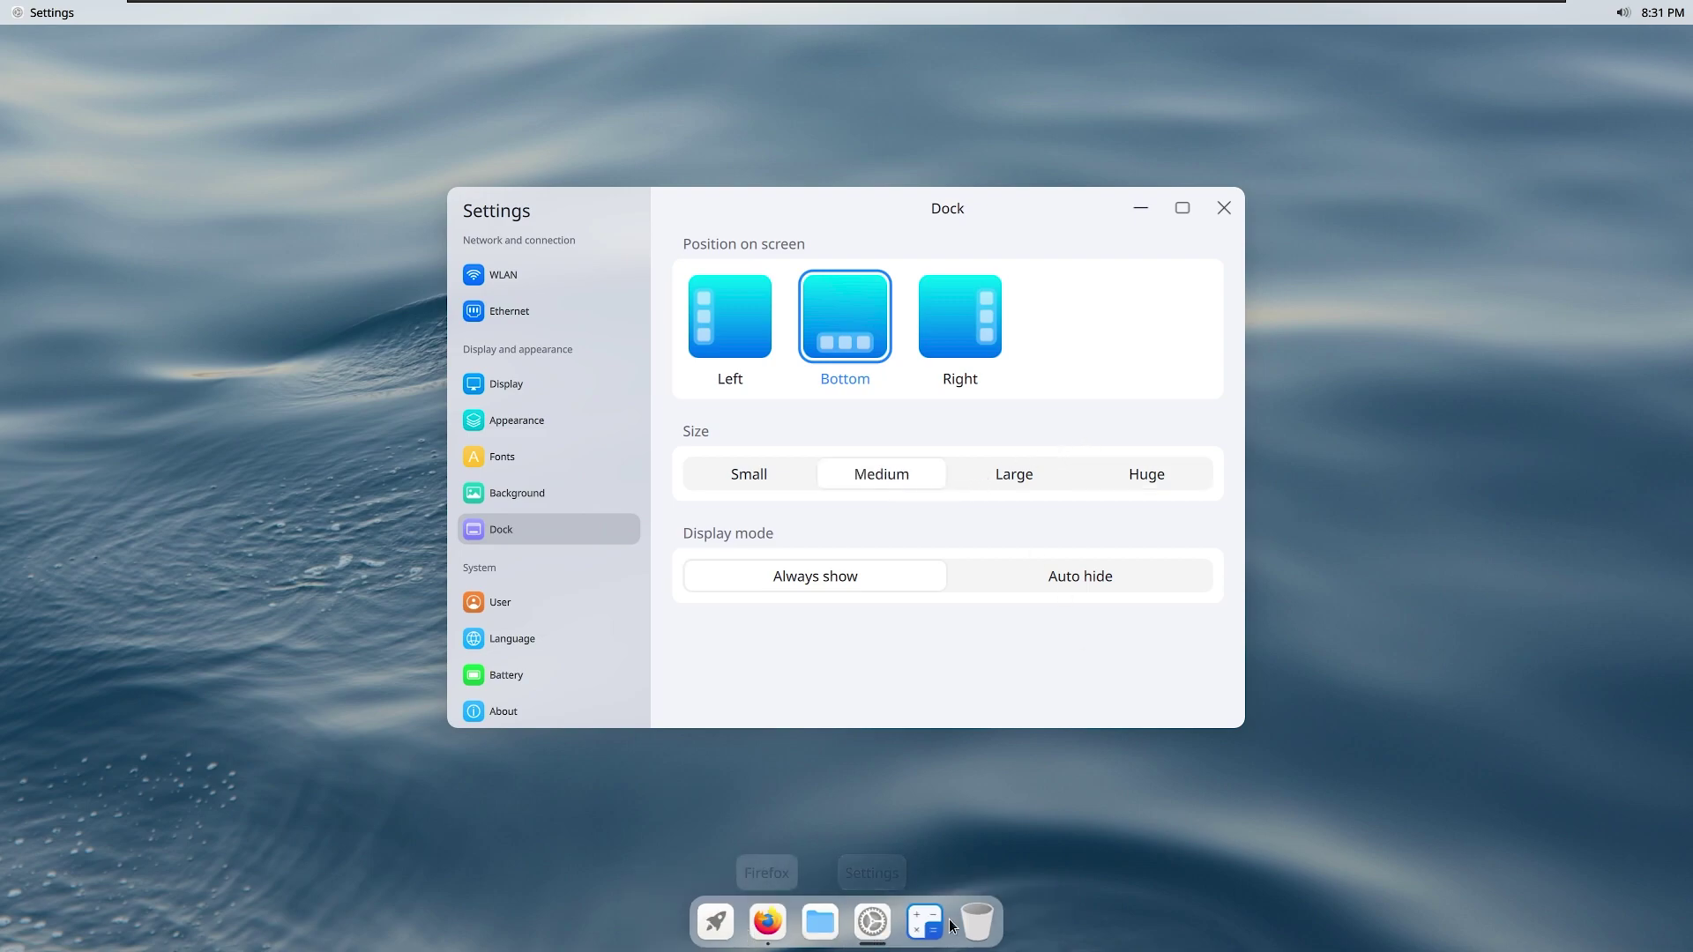
drag(770, 208, 773, 170)
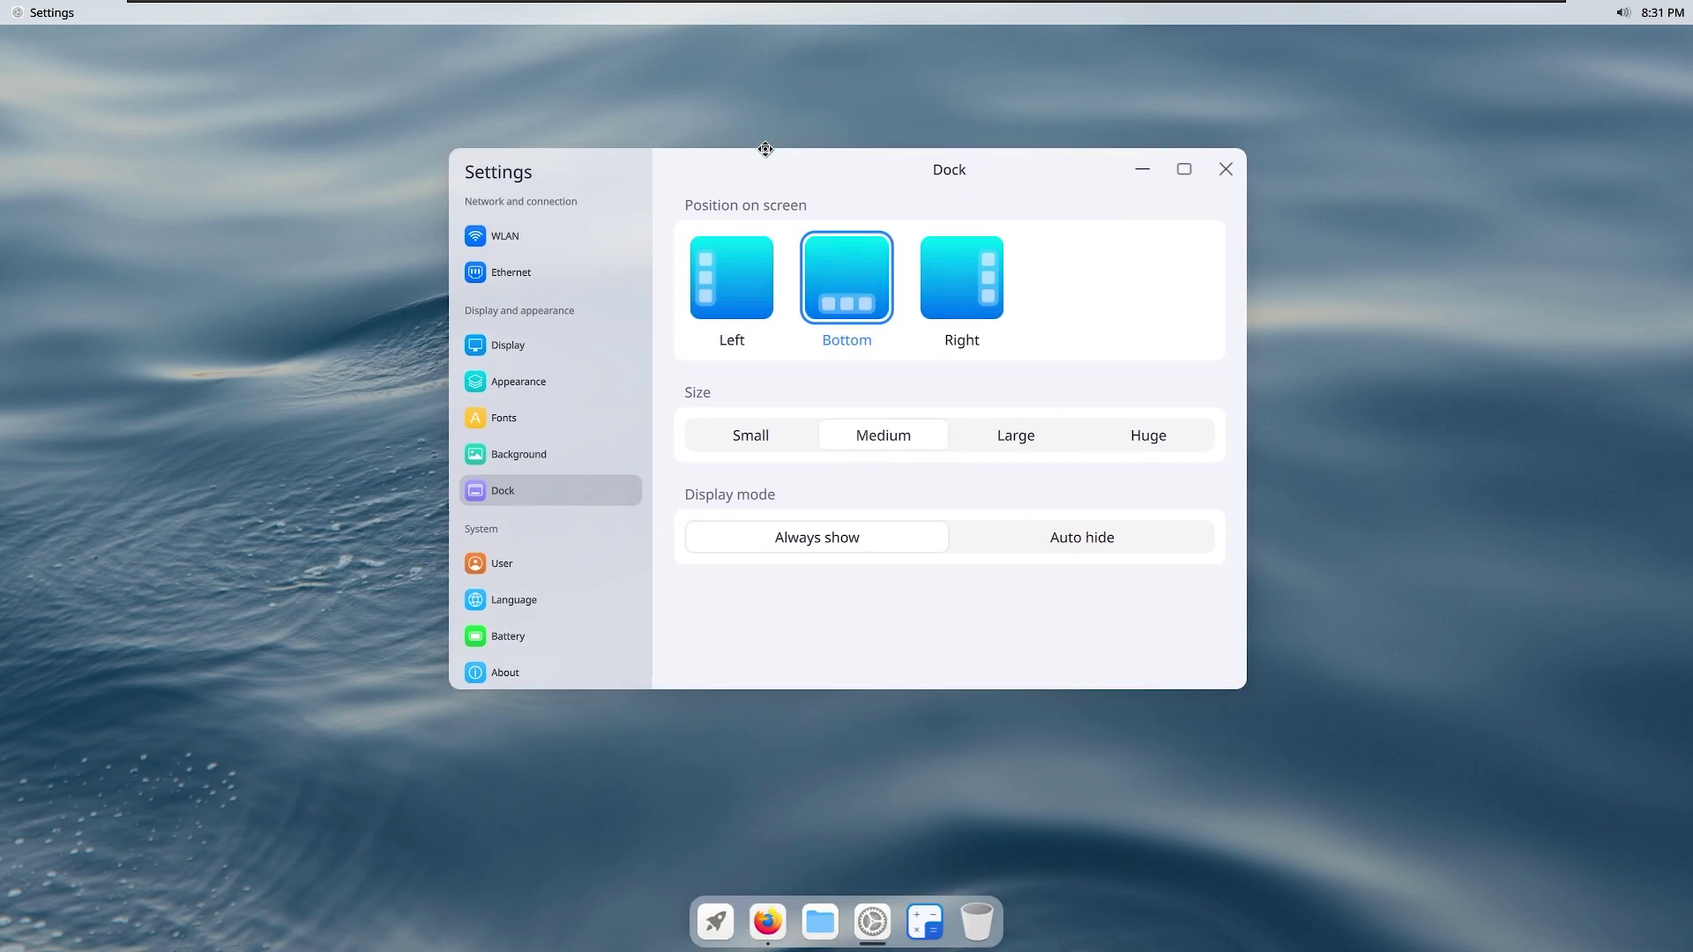
Step: View the User, Language and Battery pages, ending on About (version 0.3, 4 GB RAM)
click(575, 568)
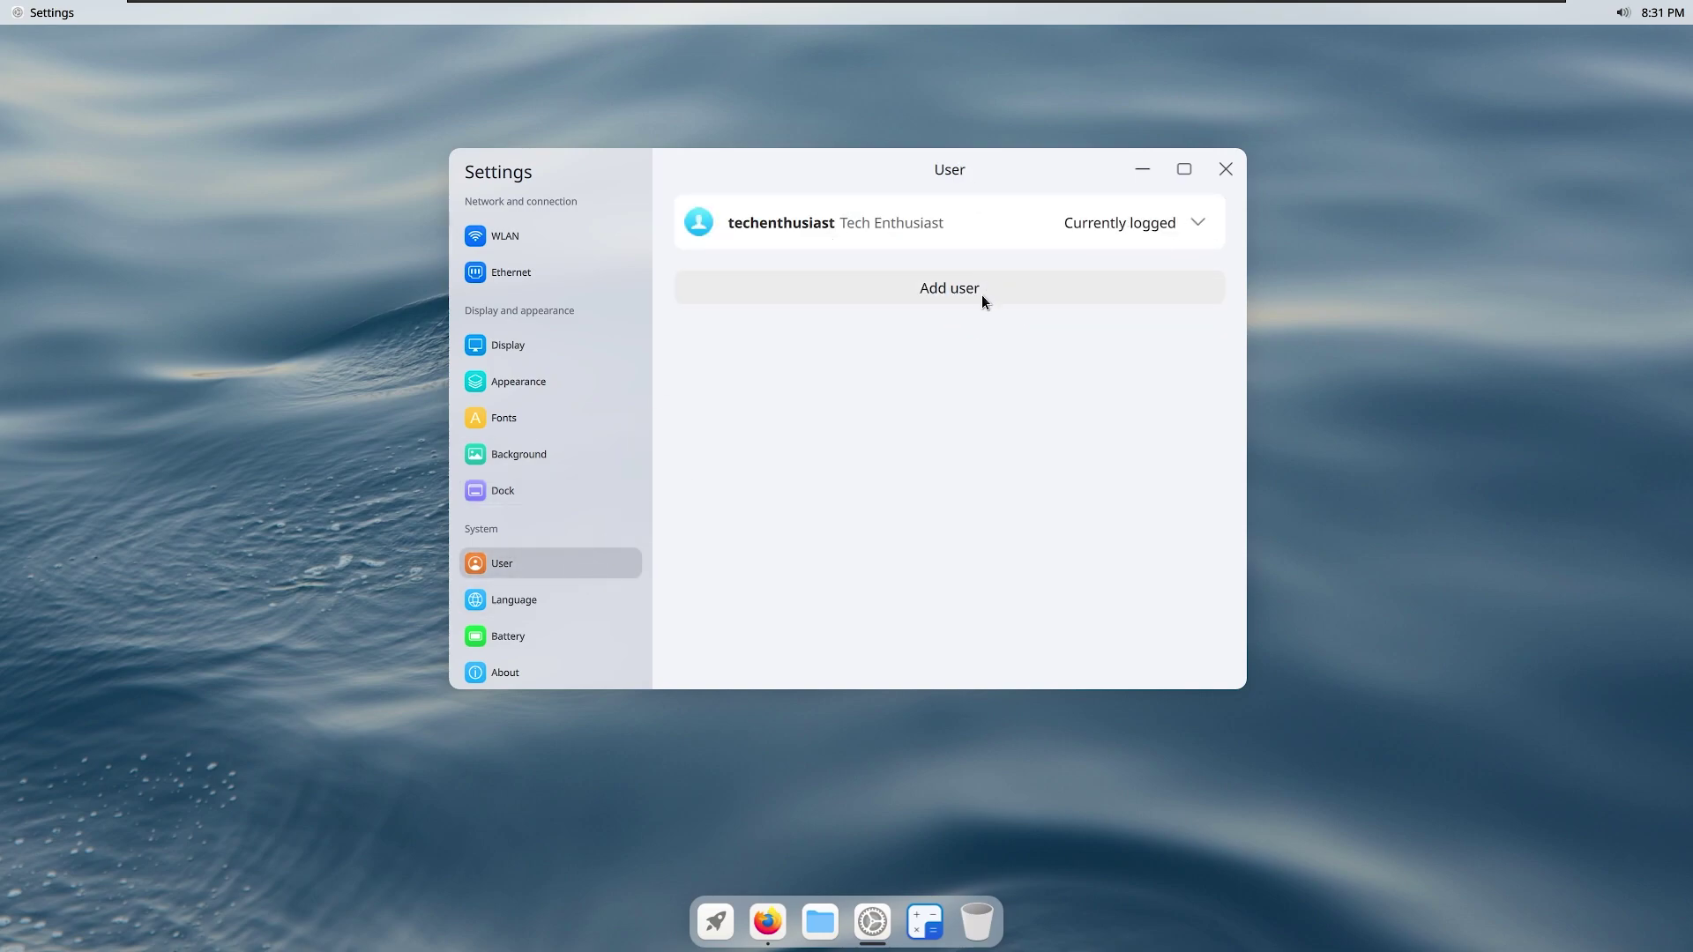
drag(993, 168, 1032, 171)
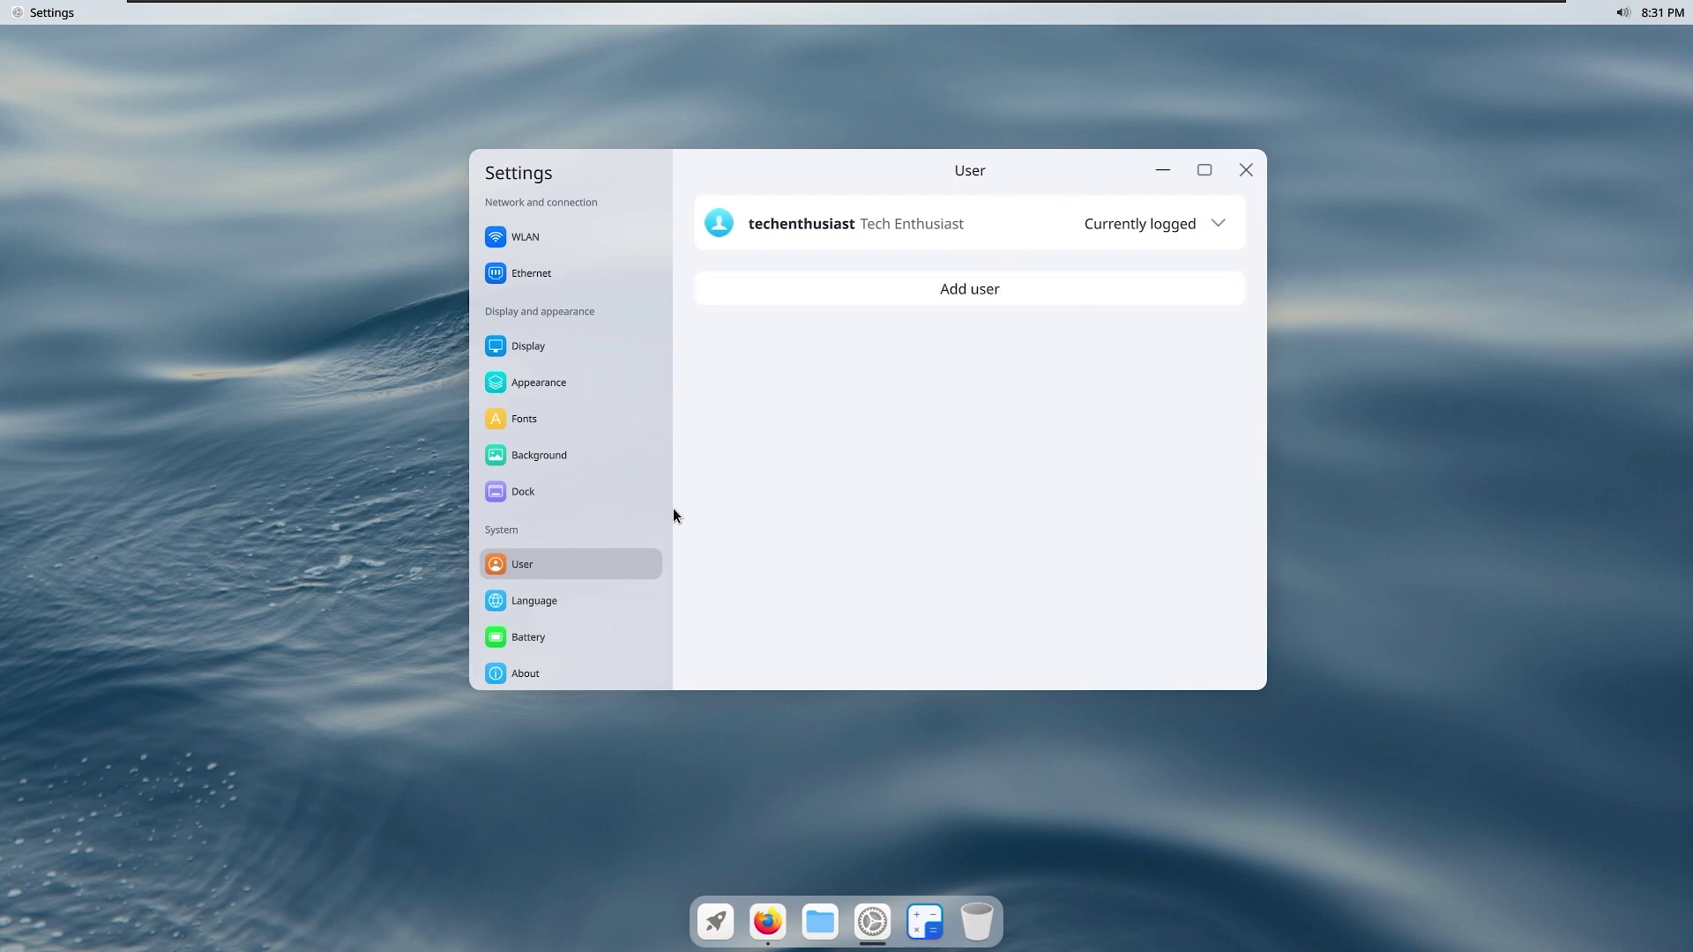
click(572, 600)
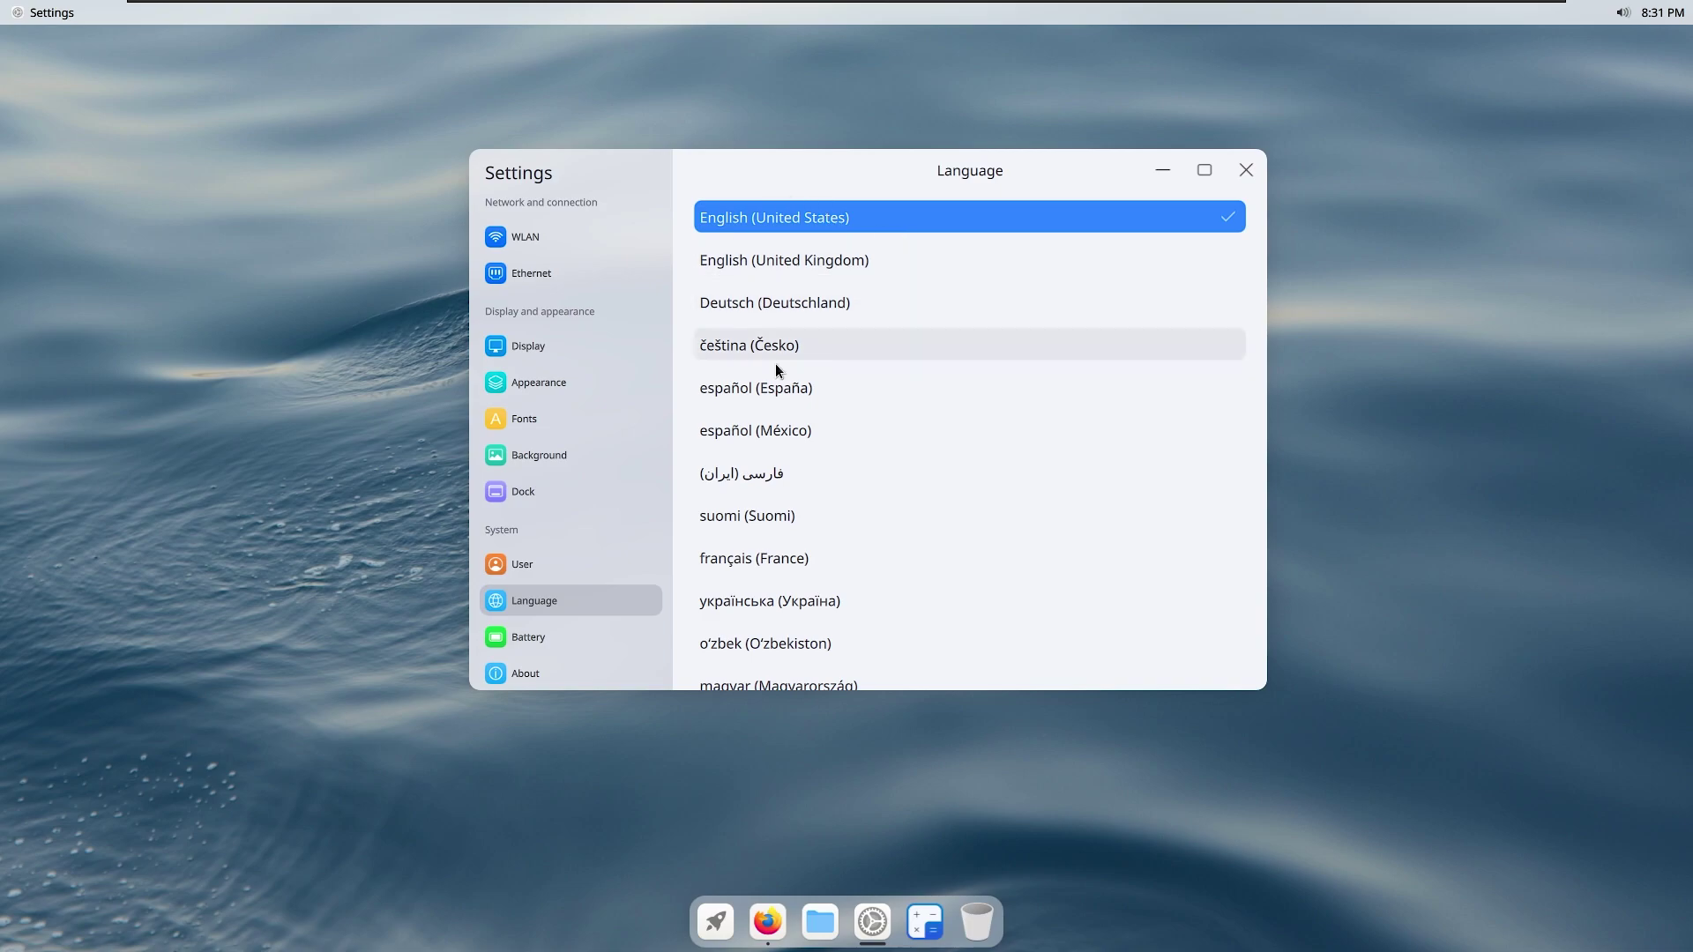
click(546, 643)
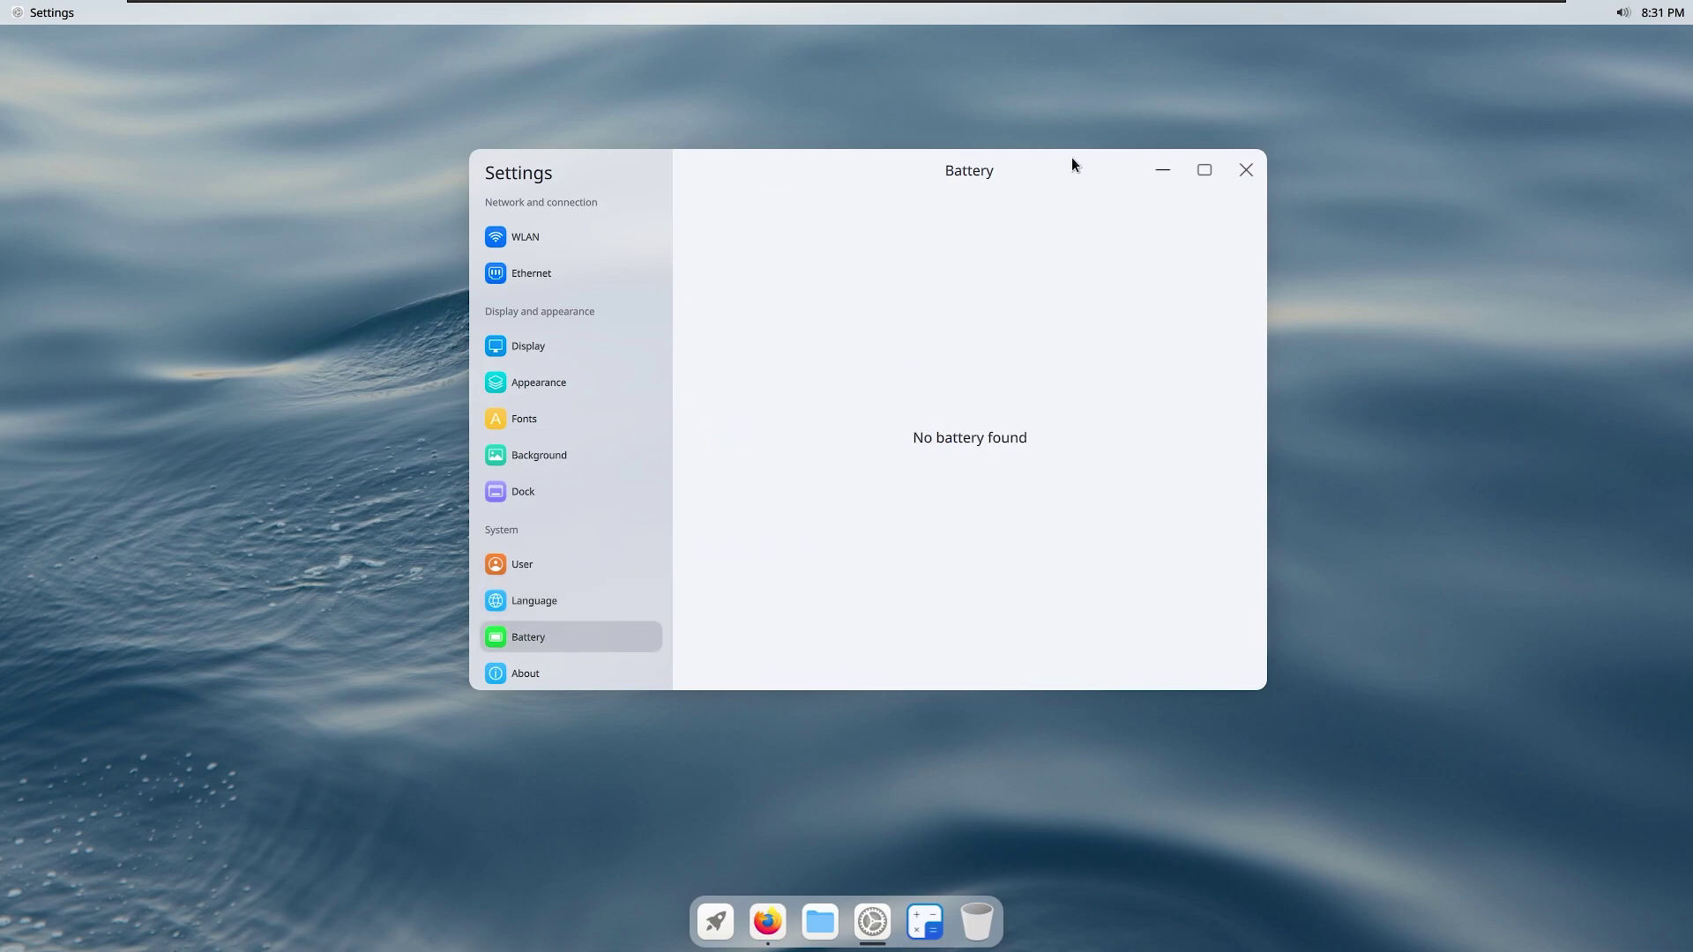
drag(1072, 159, 1075, 158)
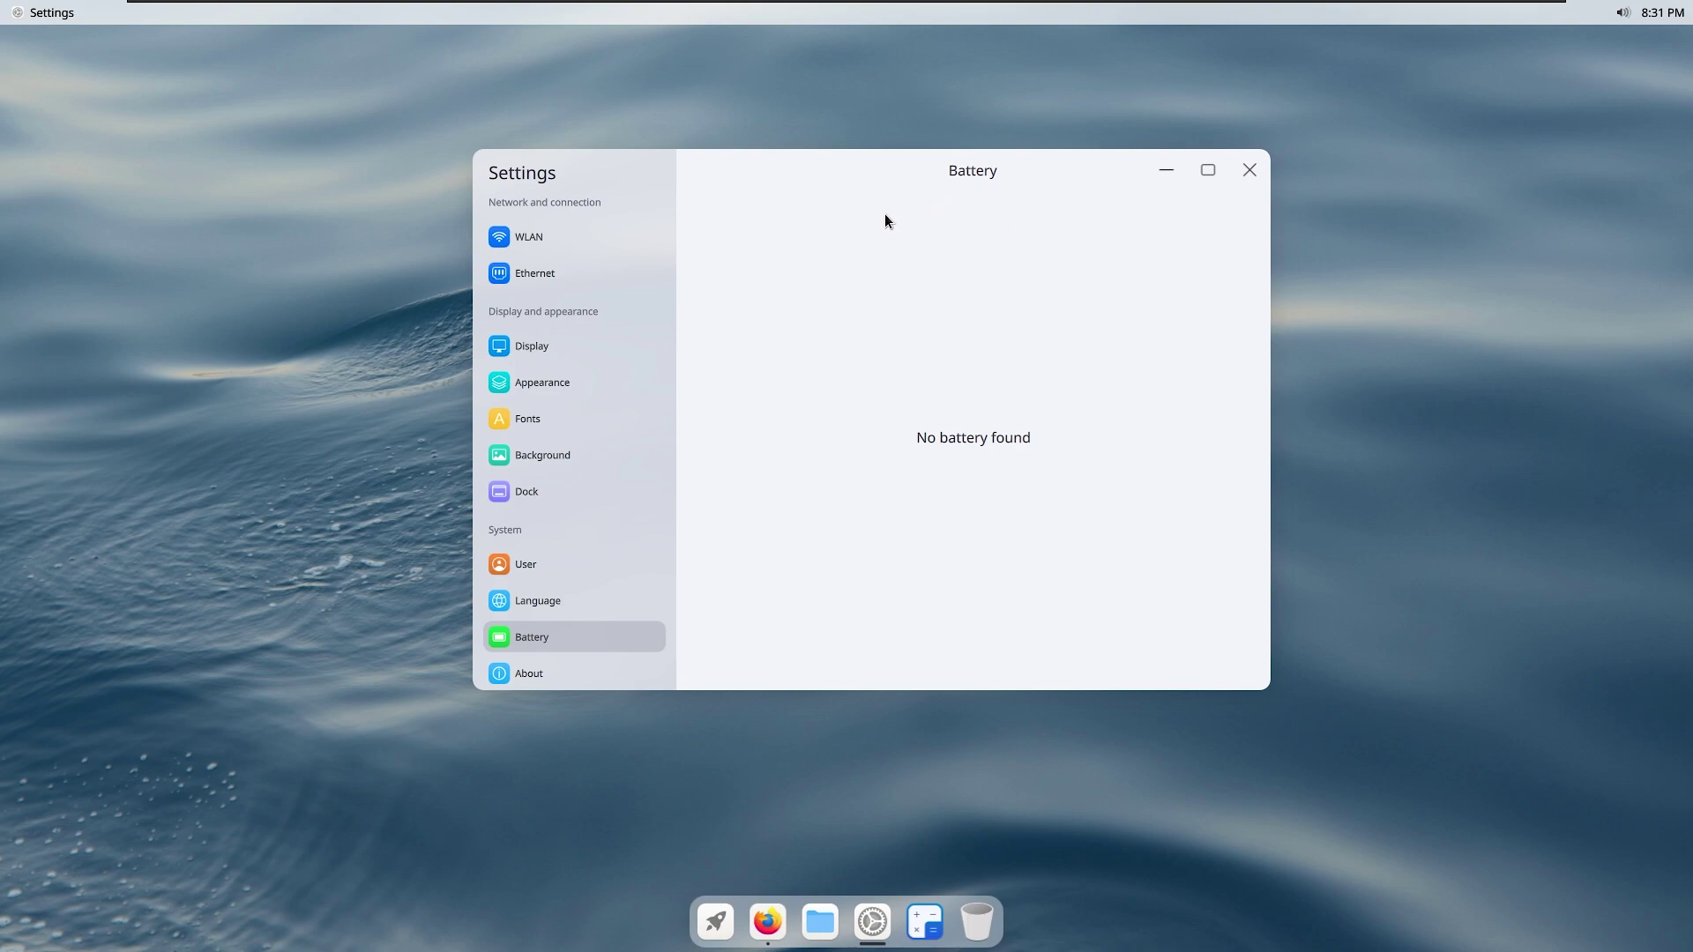
click(605, 683)
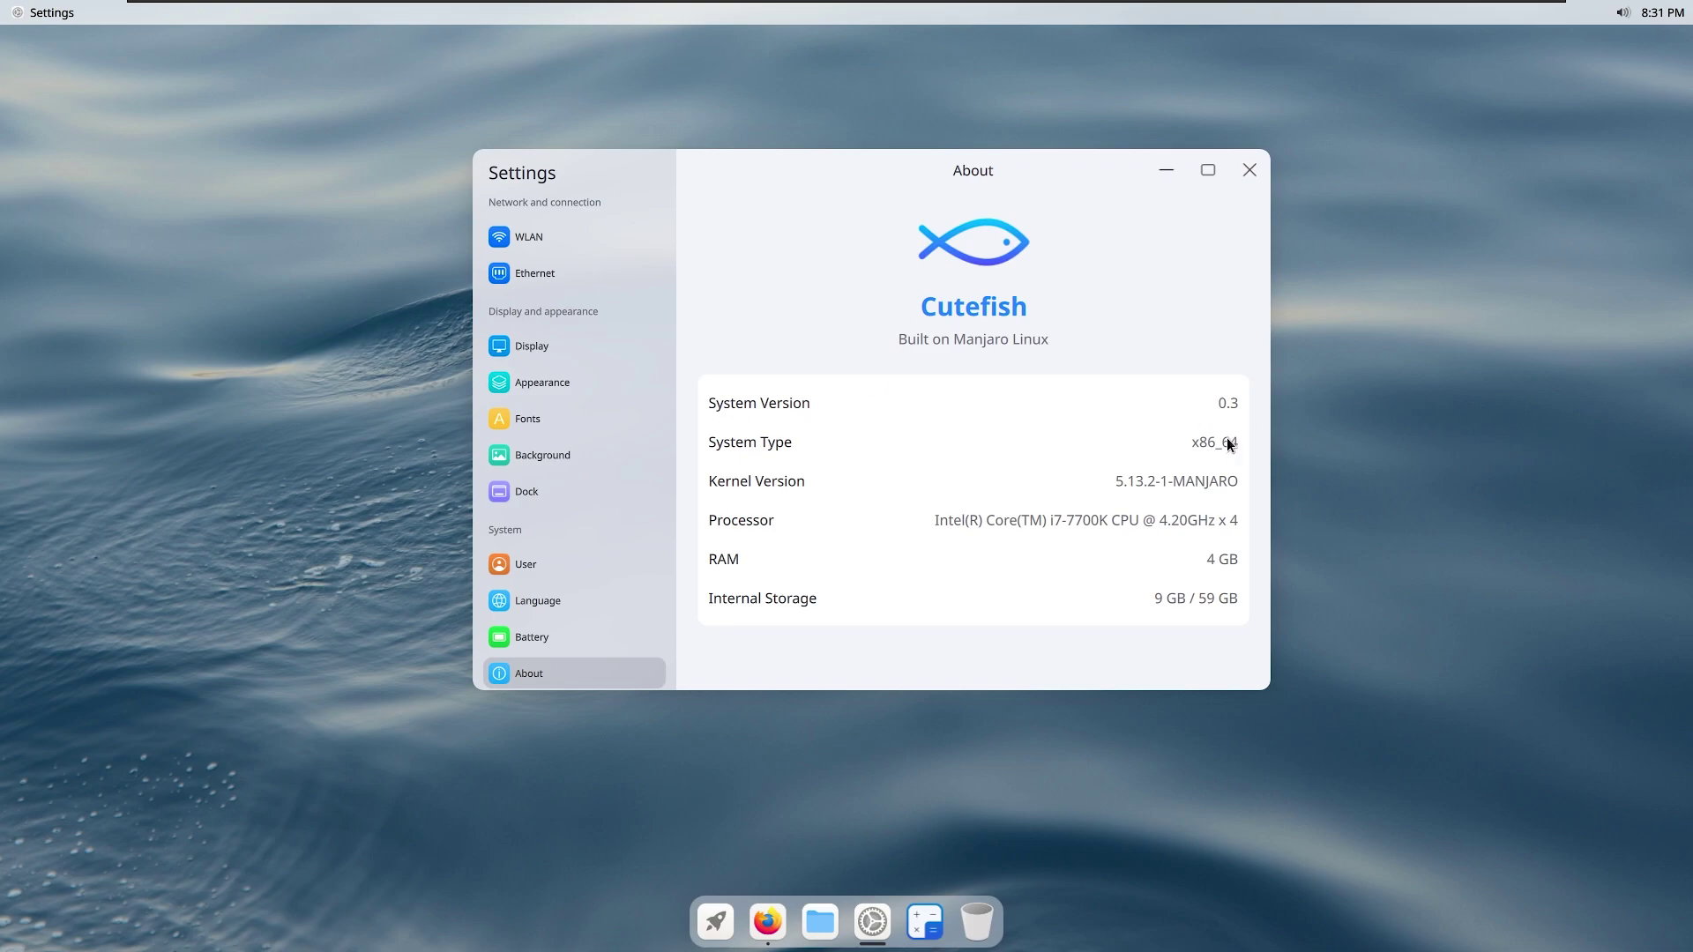
Step: Close the Settings window to reveal the ocean-wave desktop
click(1250, 170)
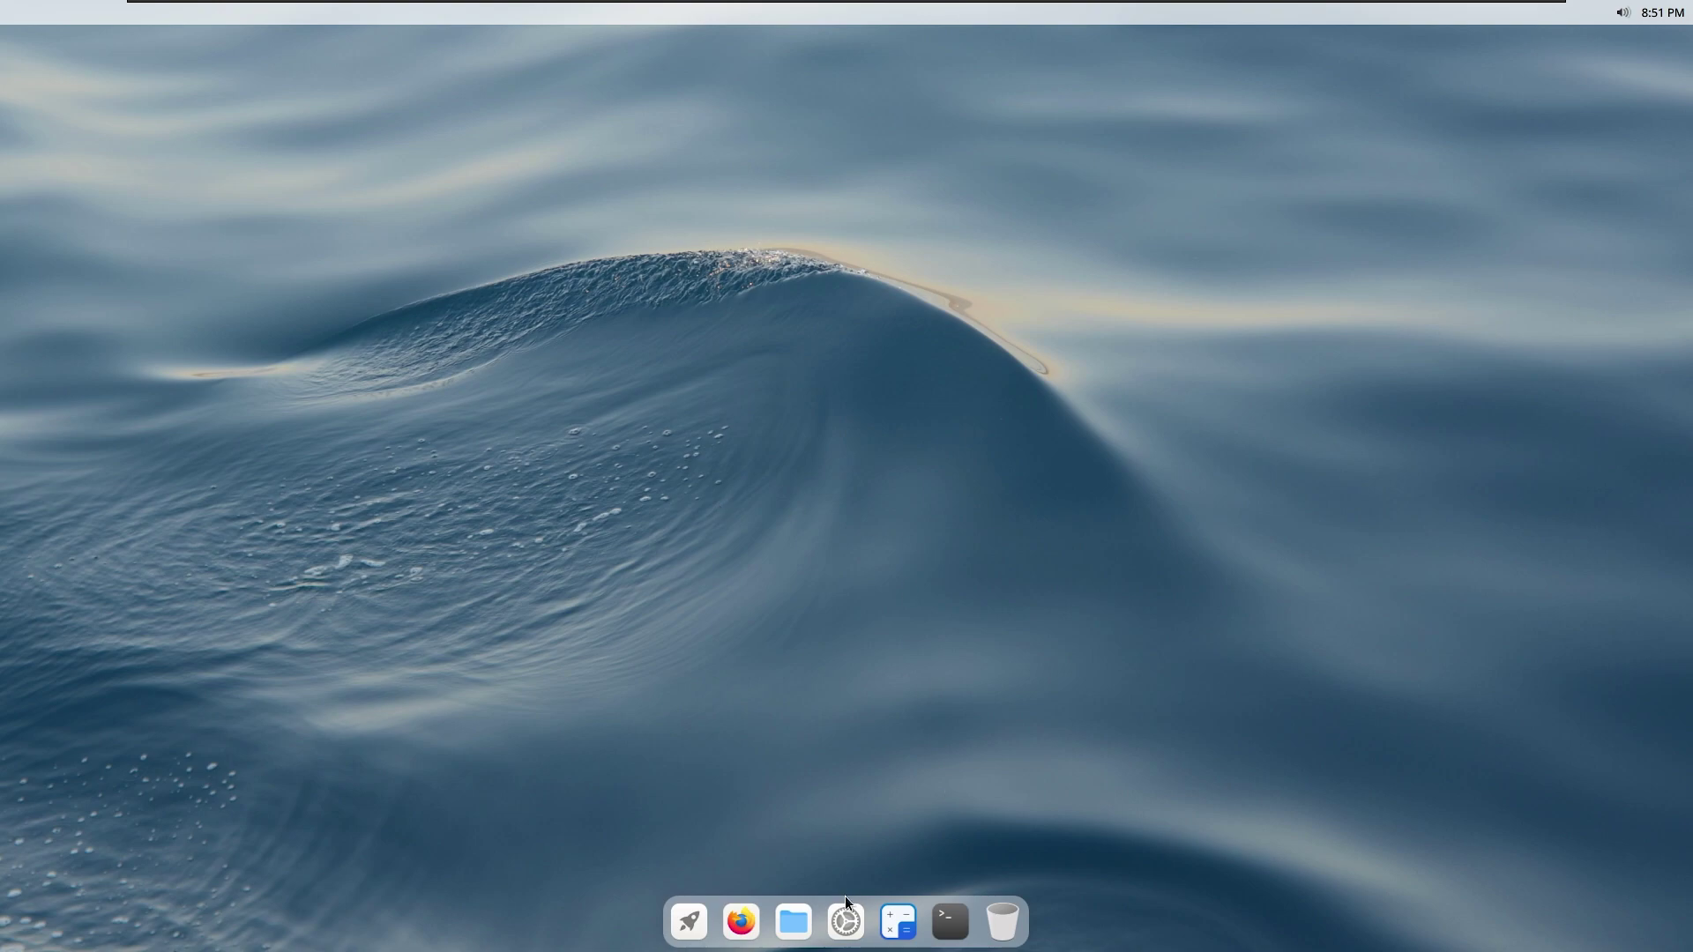
Step: Glance at the home folder in File Manager, then make a desktop folder named 'New folder'
click(793, 921)
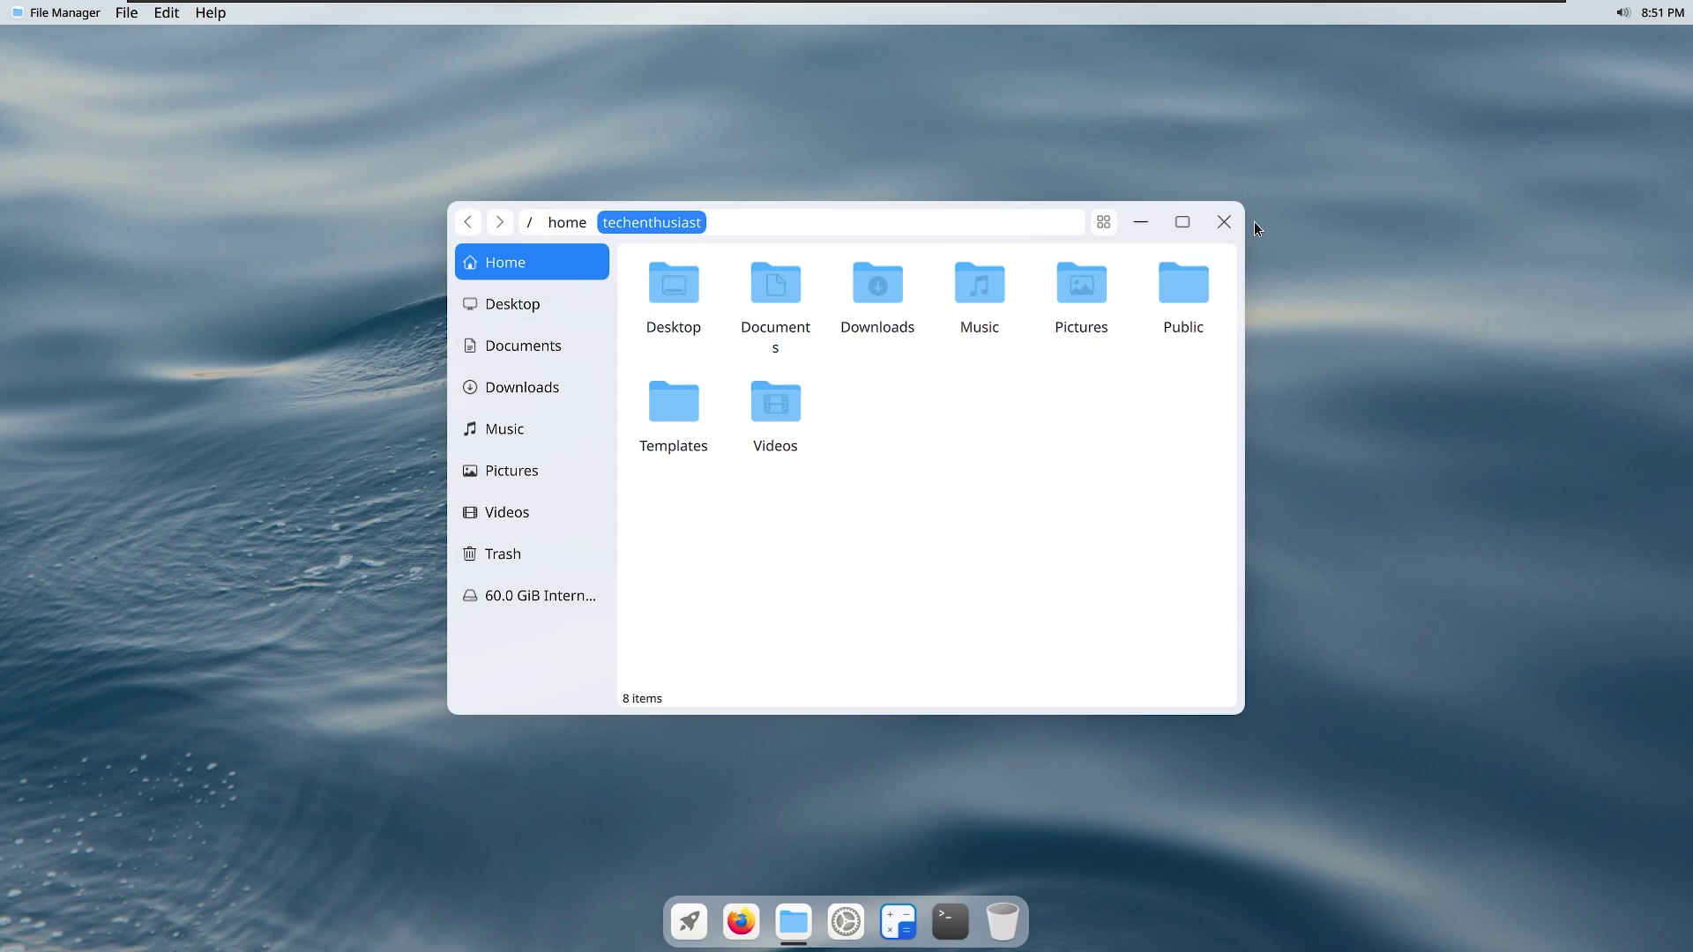
click(1225, 222)
right_click(473, 338)
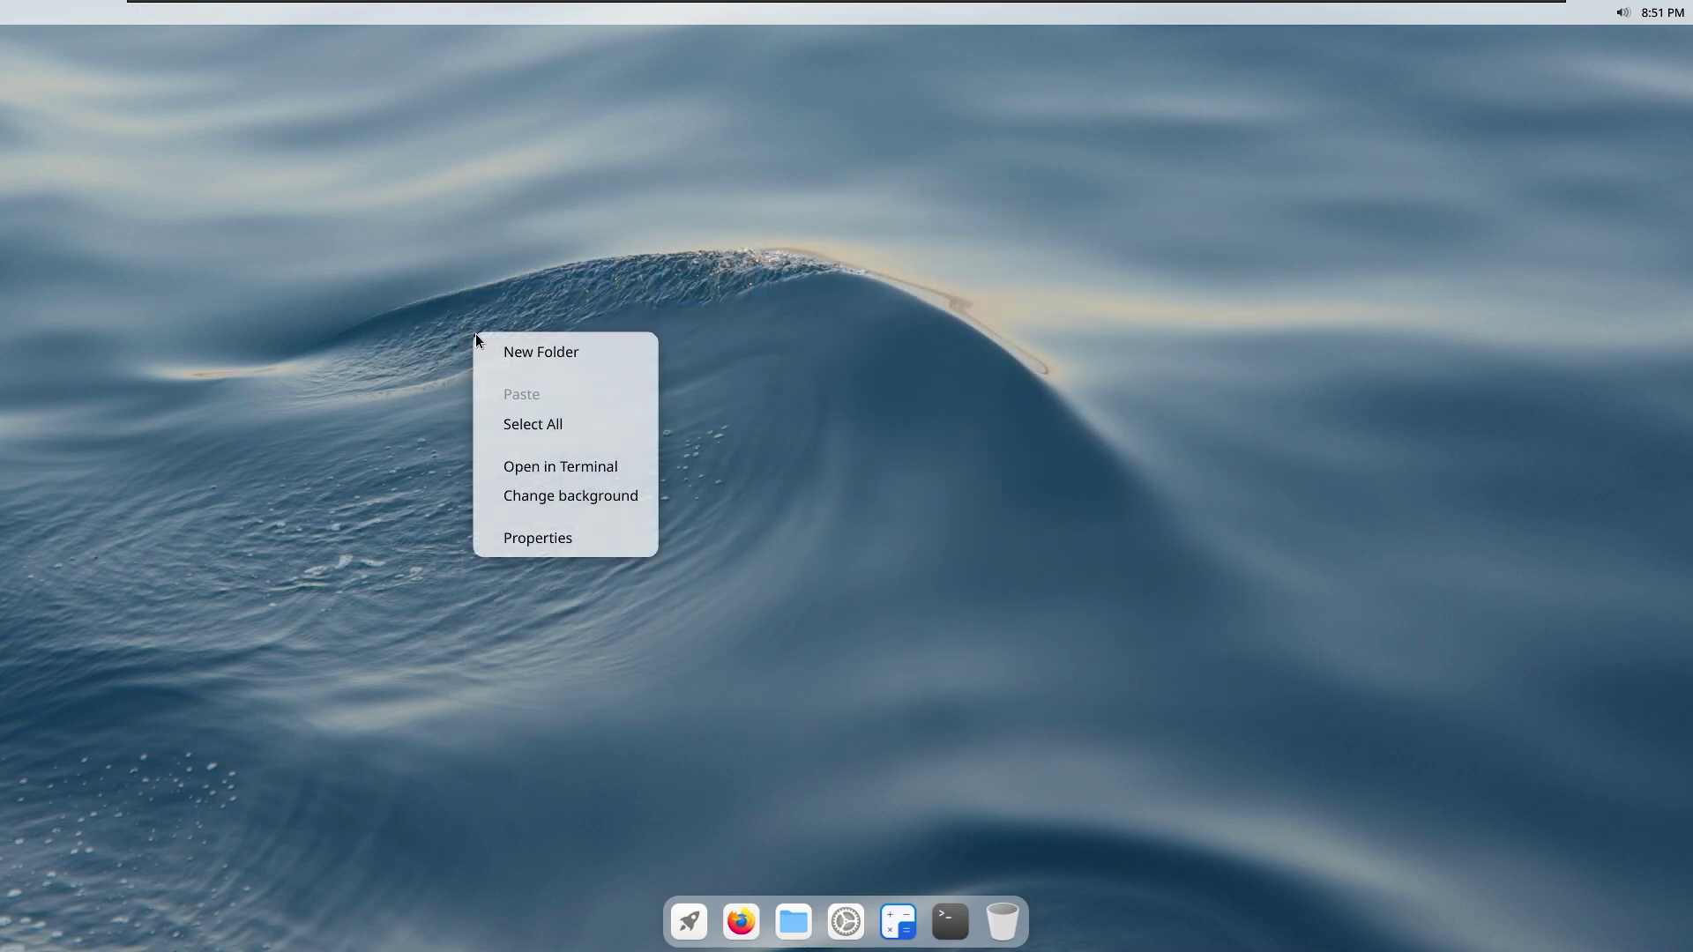
click(536, 351)
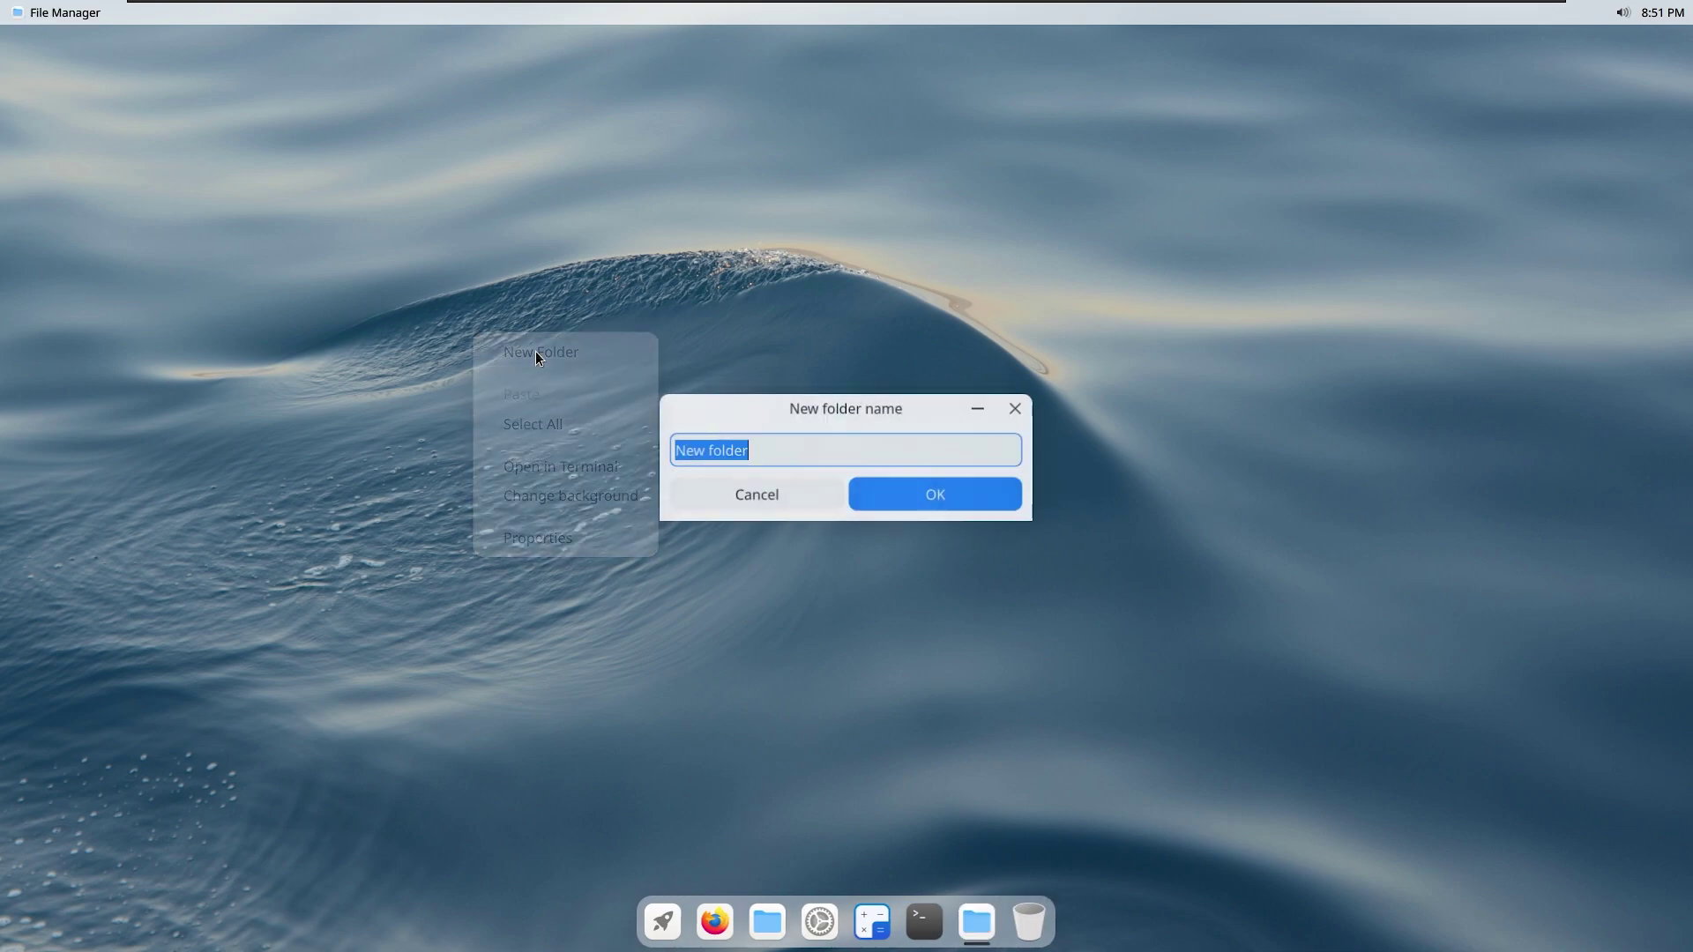
click(901, 494)
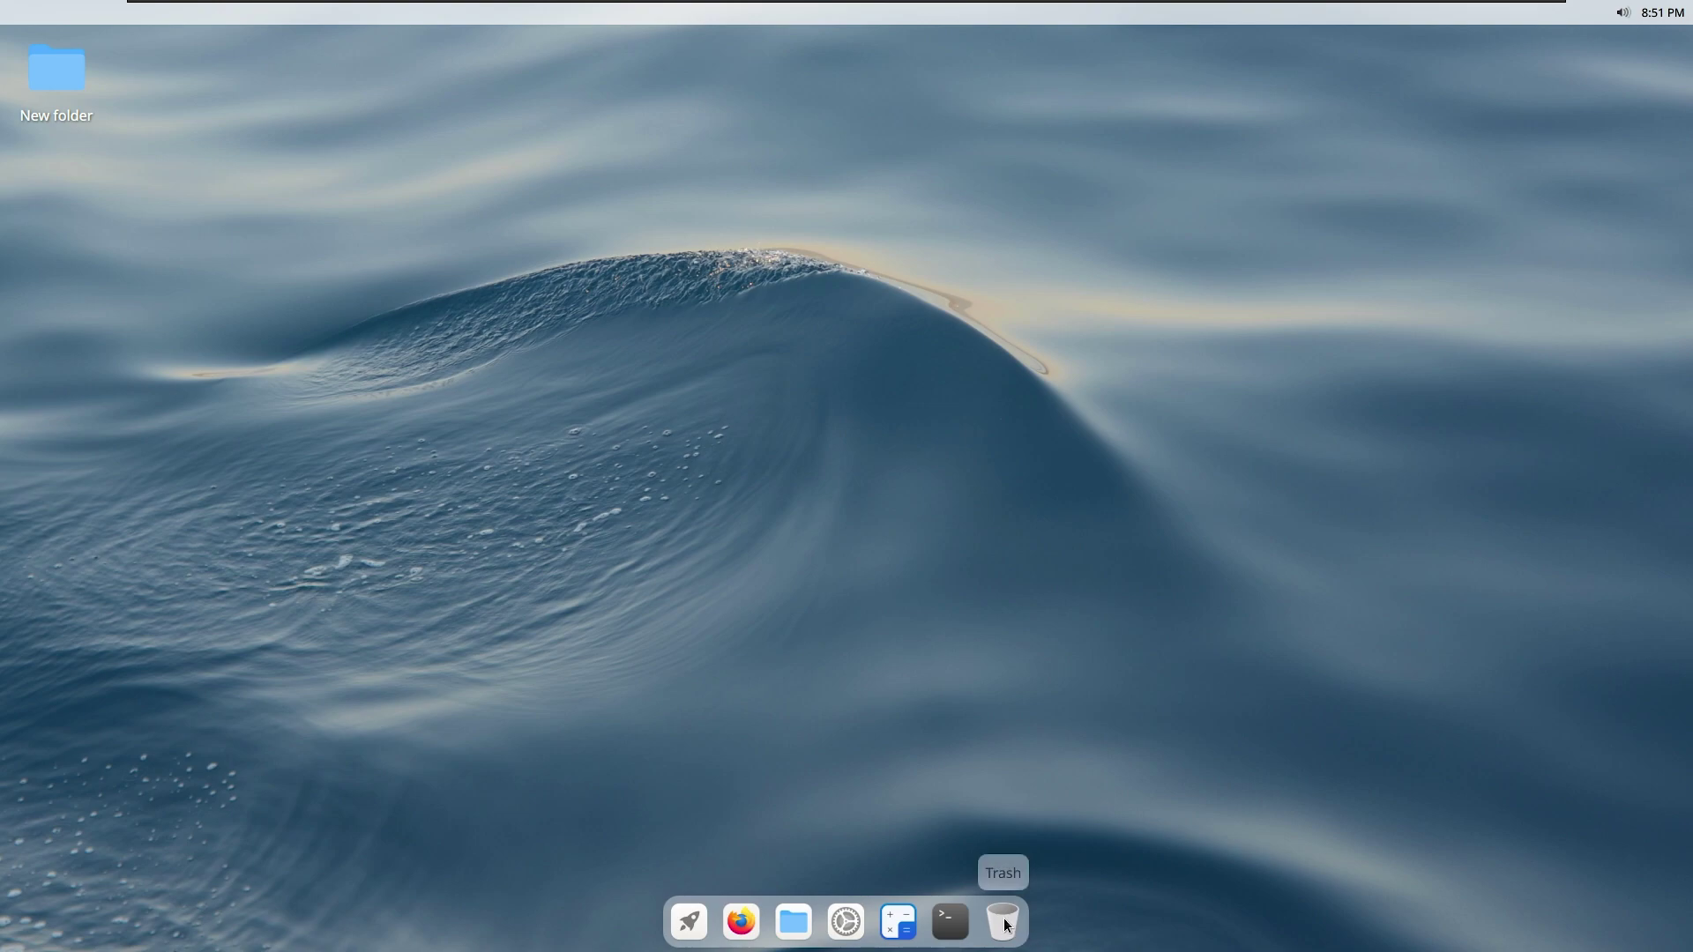
Step: Move 'New folder' from the desktop to the Trash
right_click(69, 79)
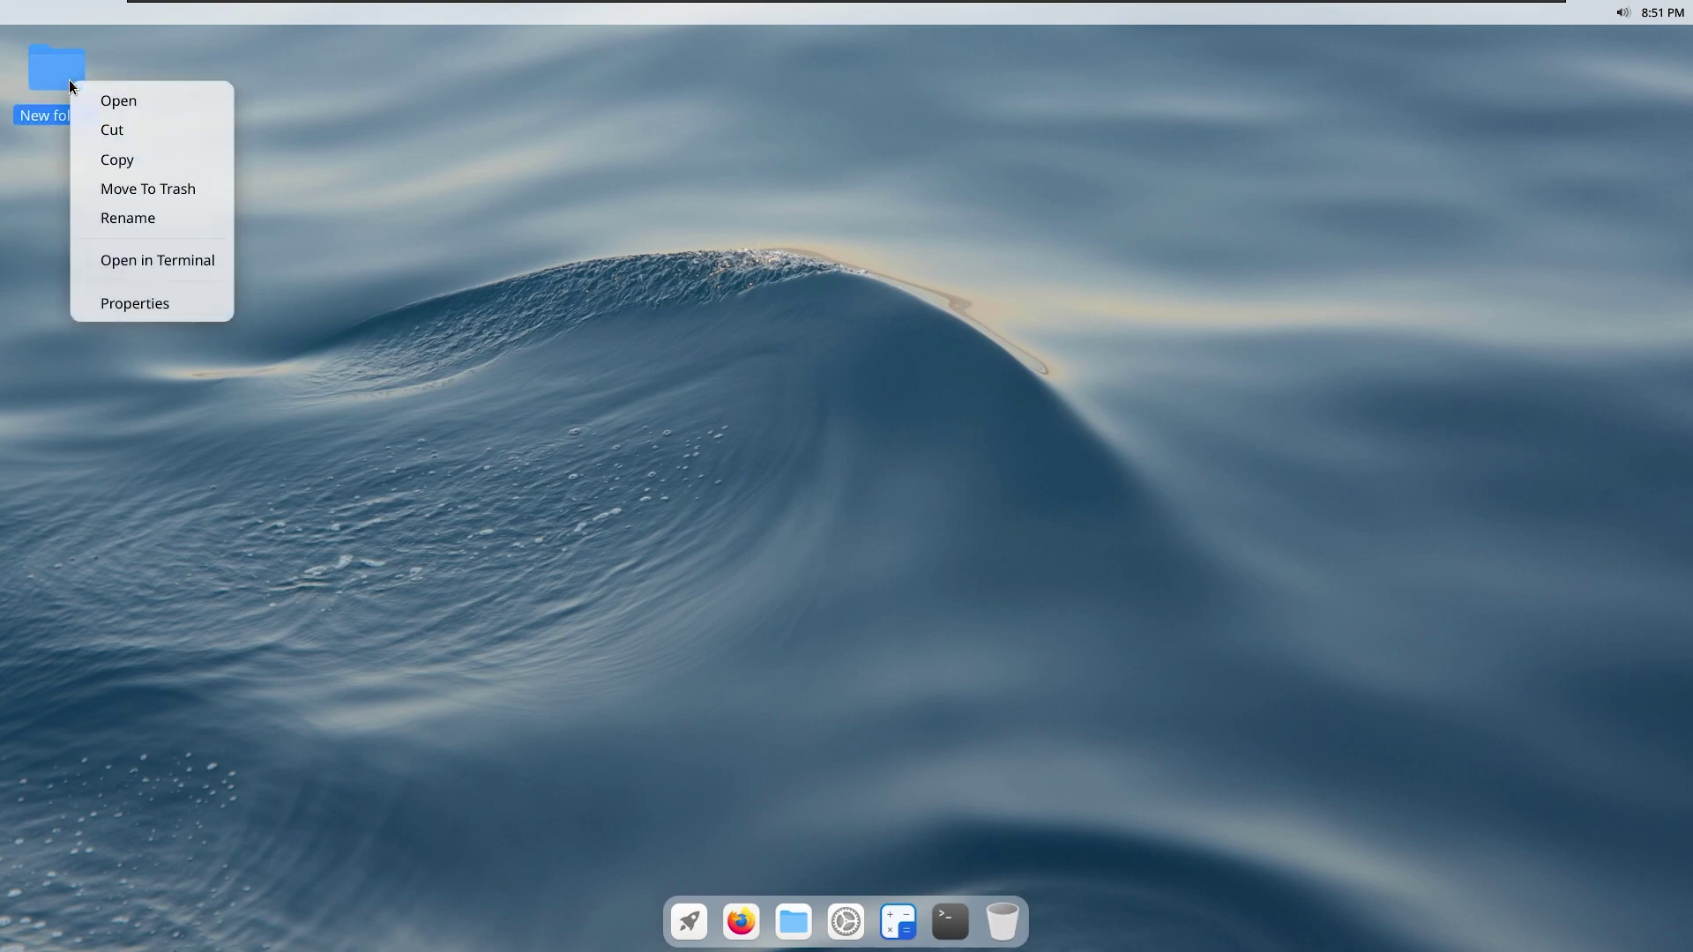
click(187, 191)
click(1009, 919)
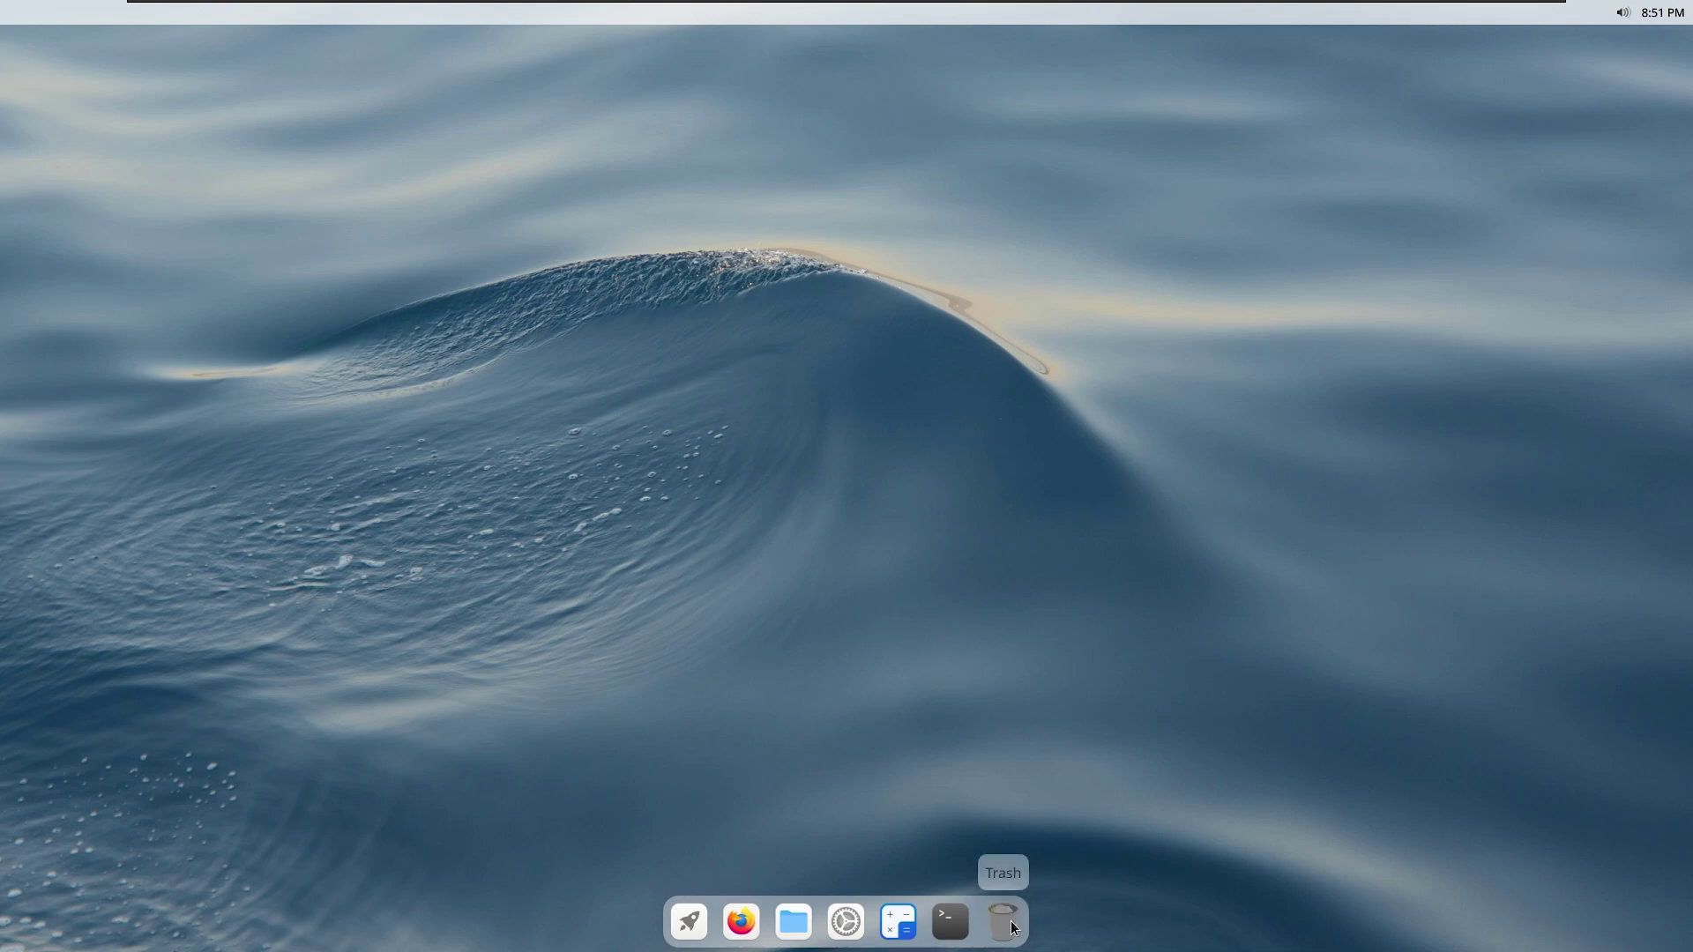
Step: Empty the Trash from the dock icon and confirm the permanent deletion
right_click(1005, 921)
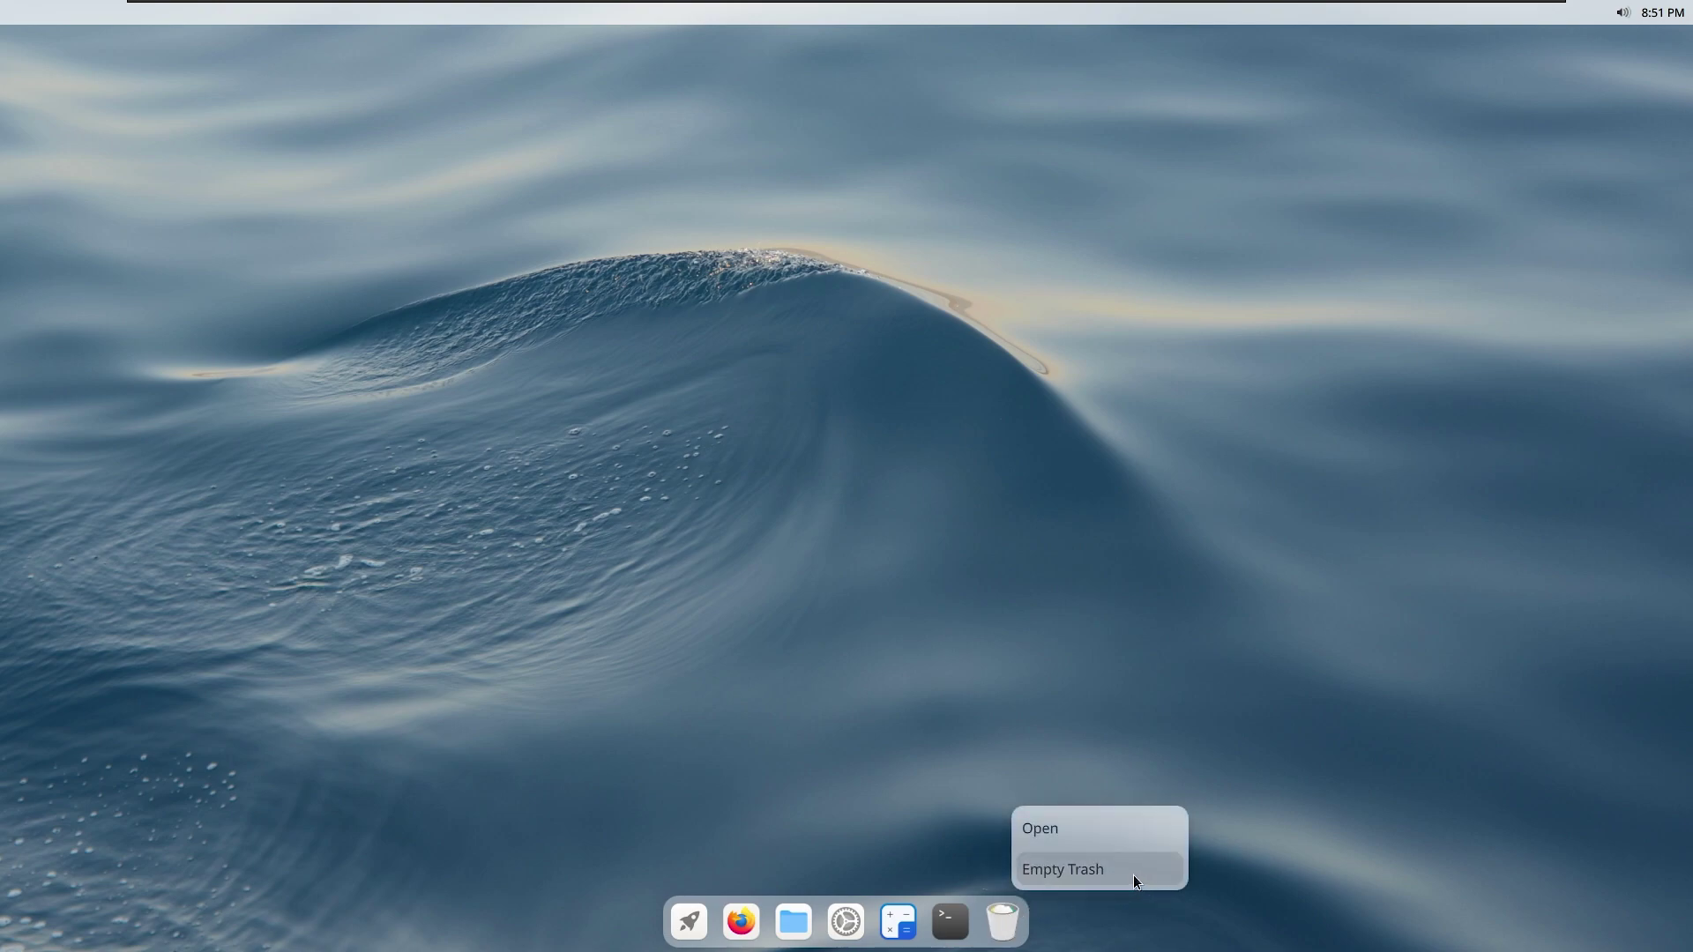
click(1133, 875)
click(918, 499)
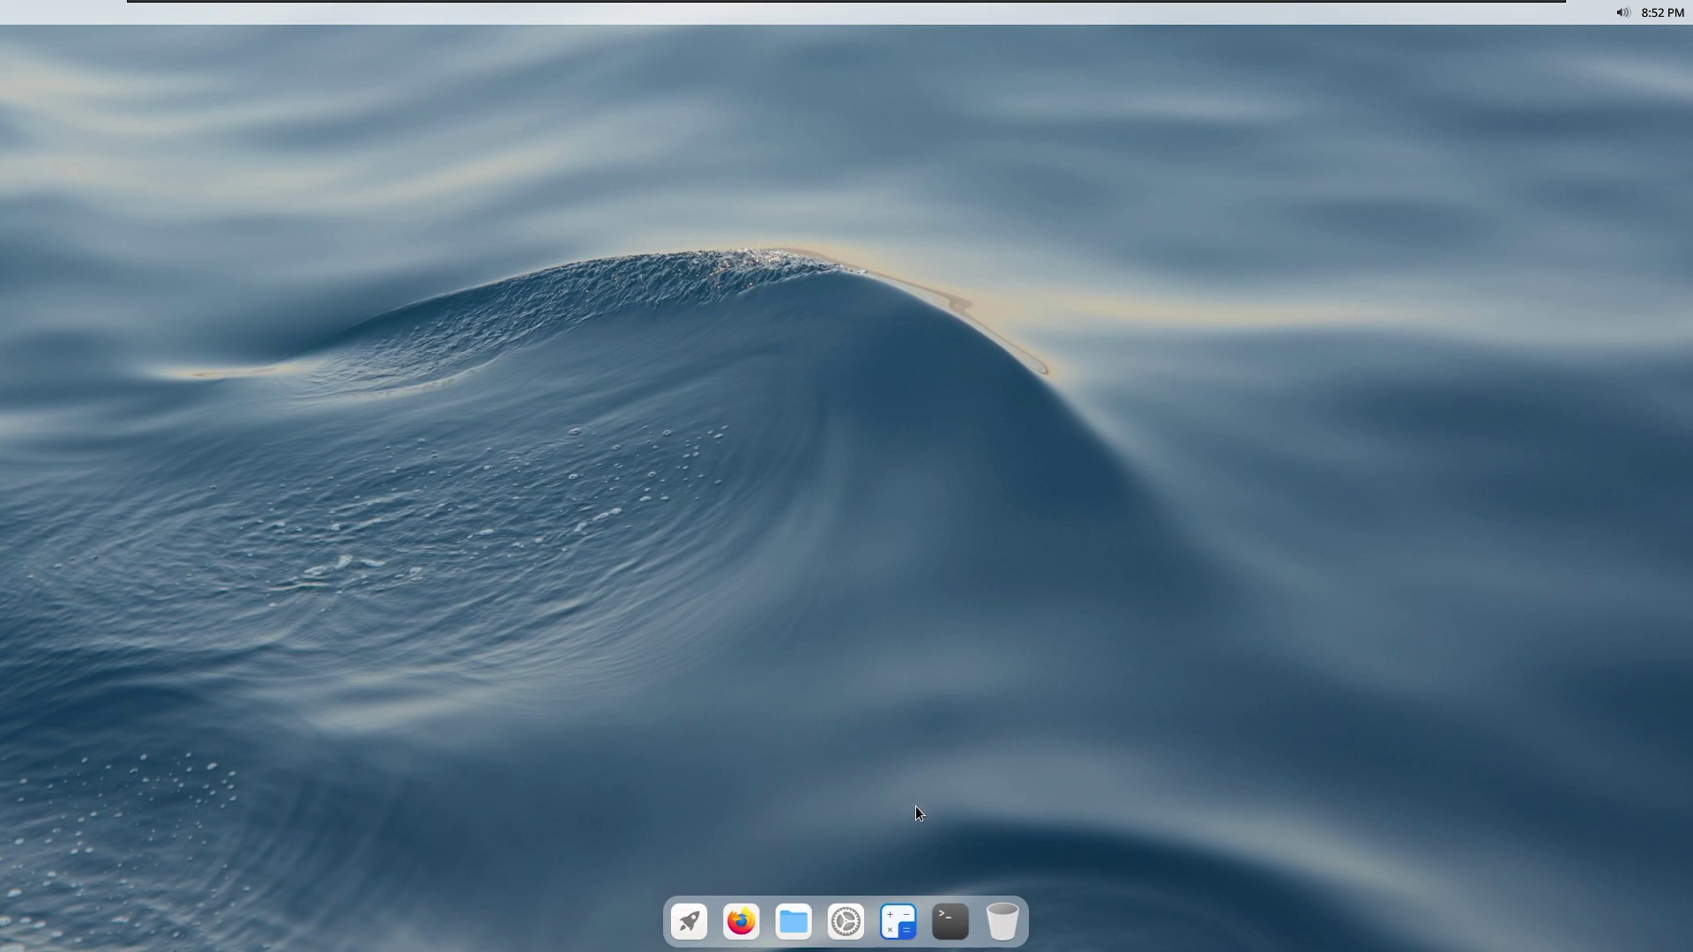
click(950, 921)
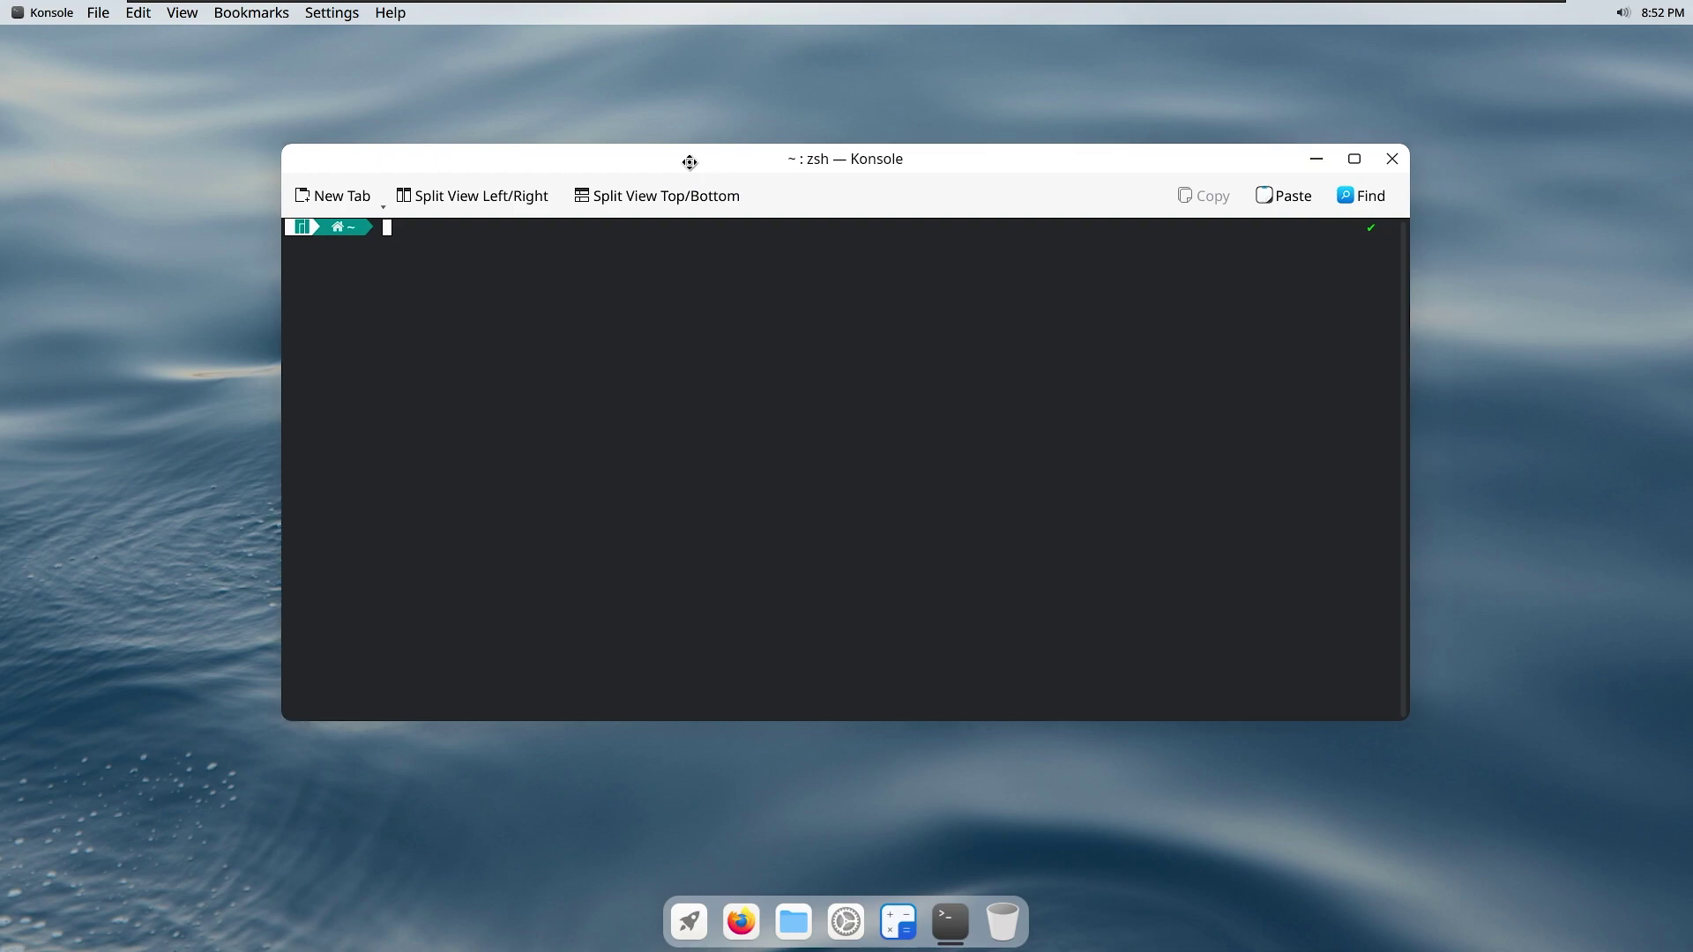
drag(1263, 166, 1230, 167)
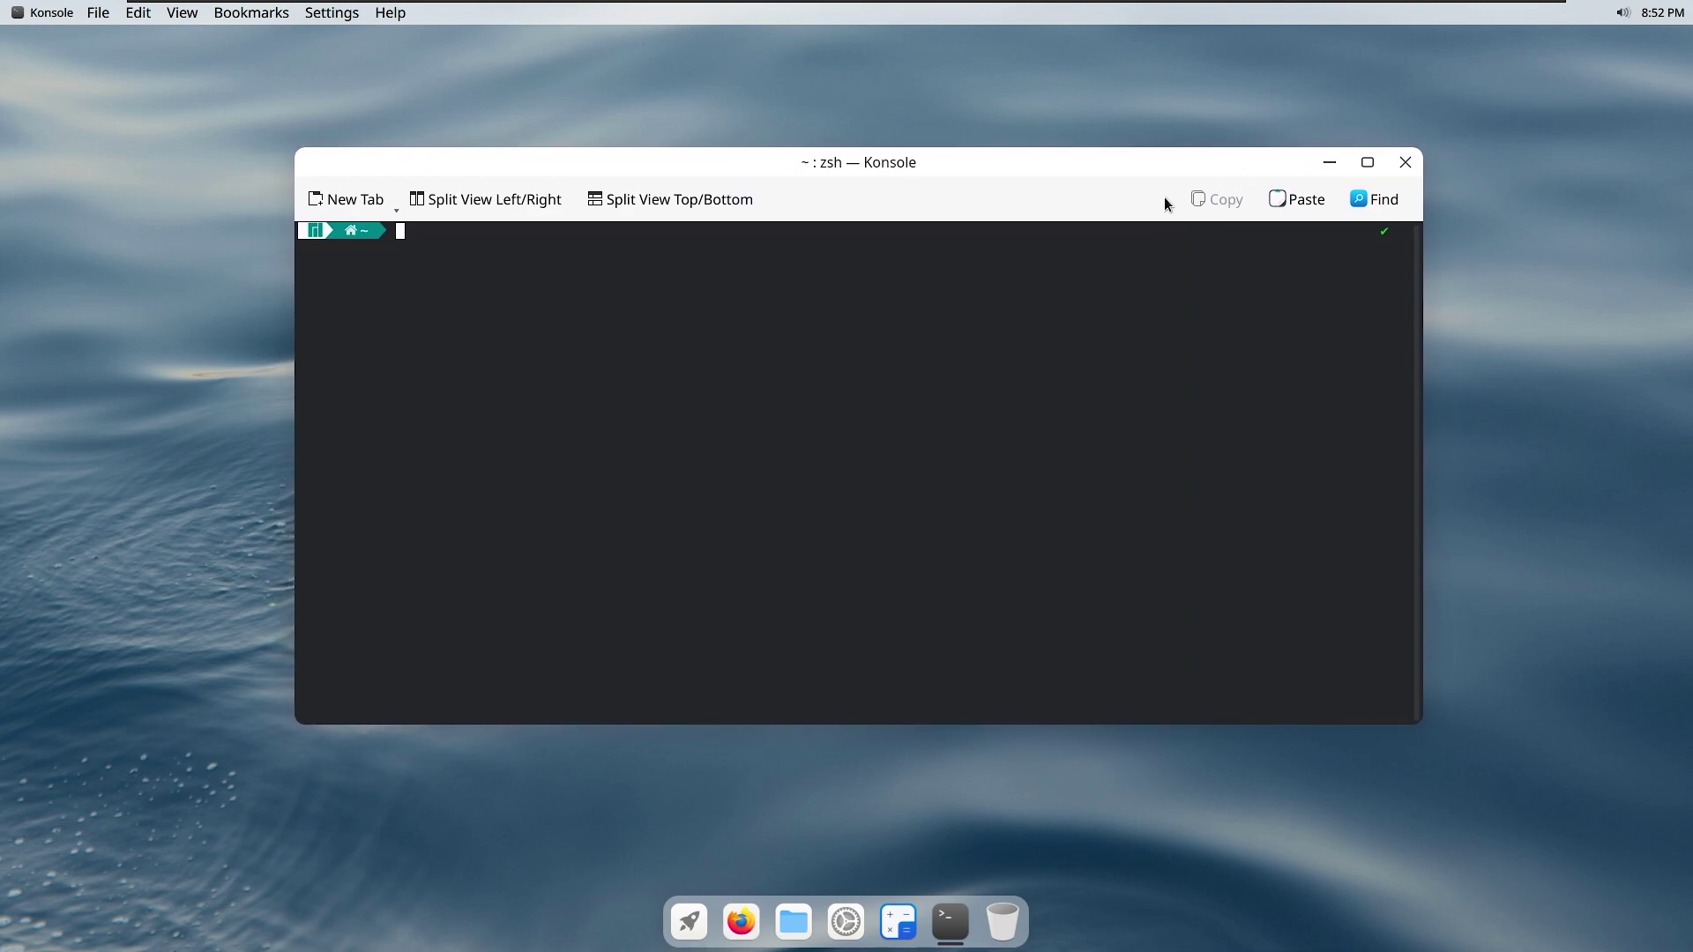
drag(672, 167, 723, 164)
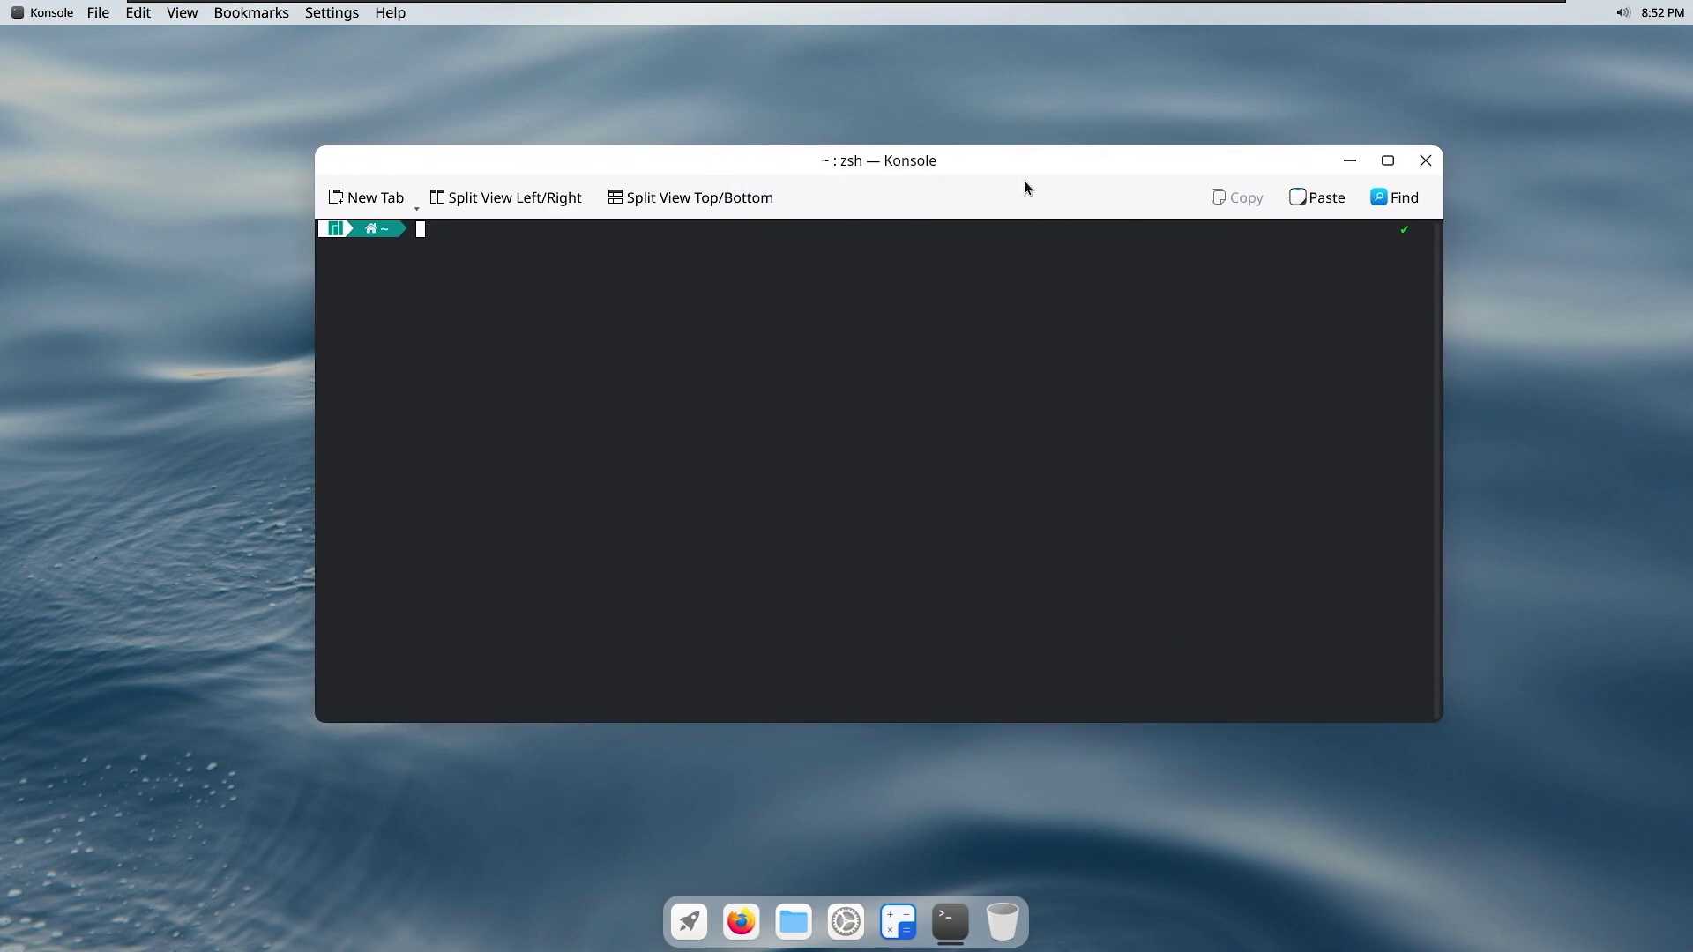
click(1421, 163)
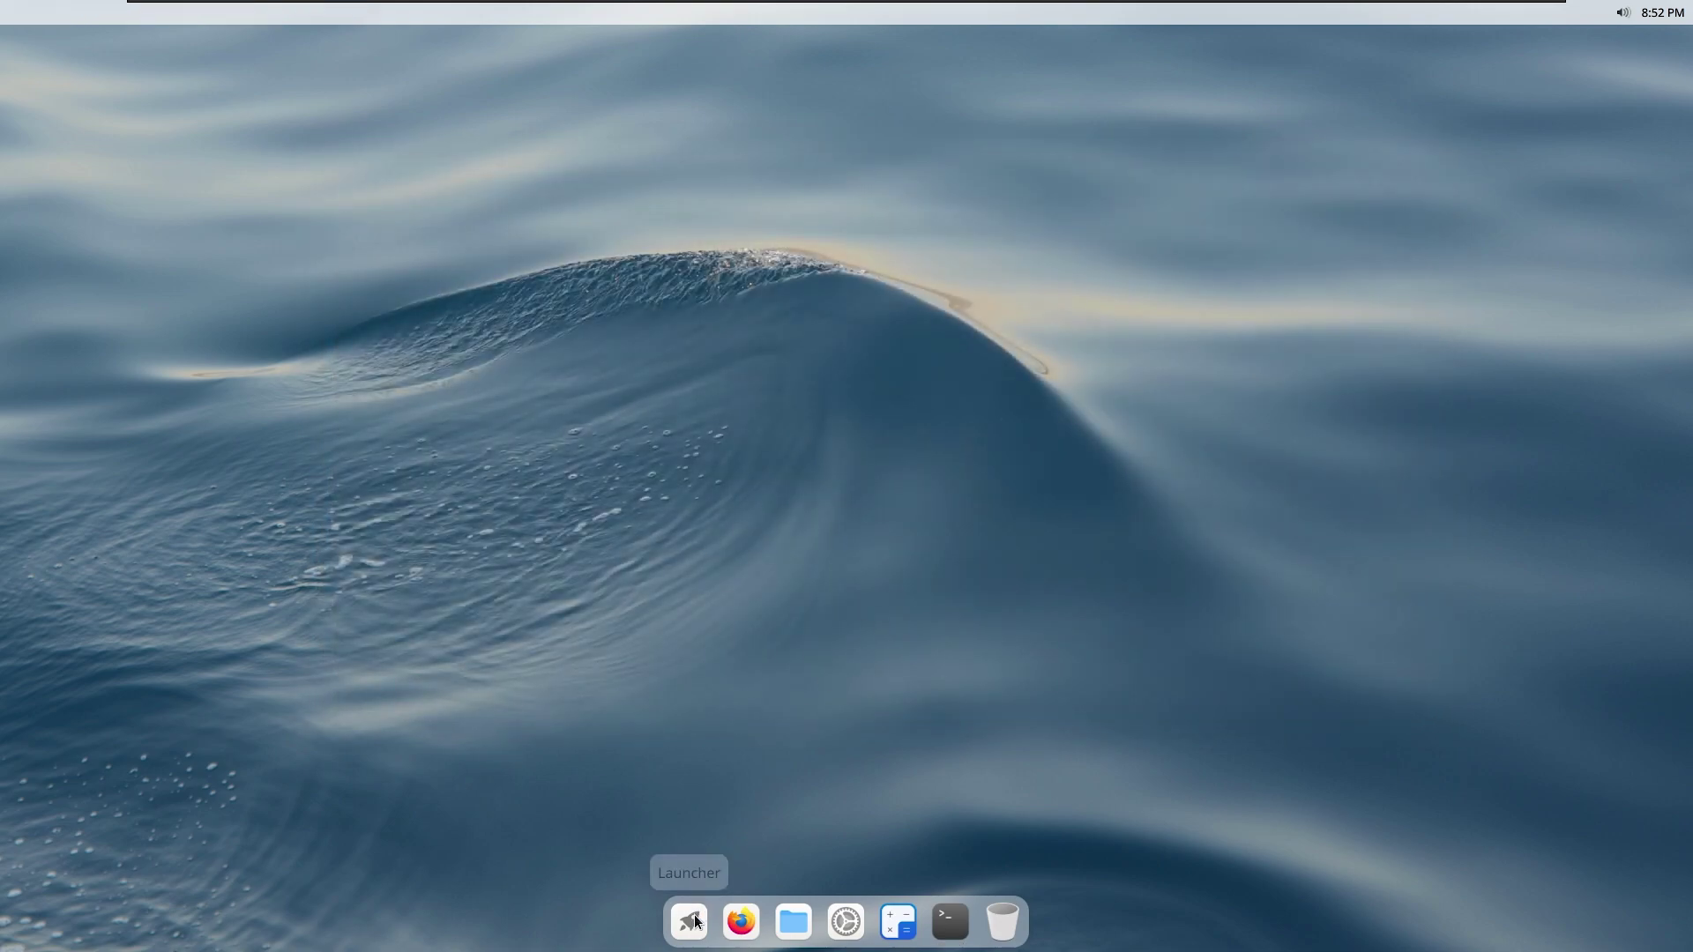
click(692, 921)
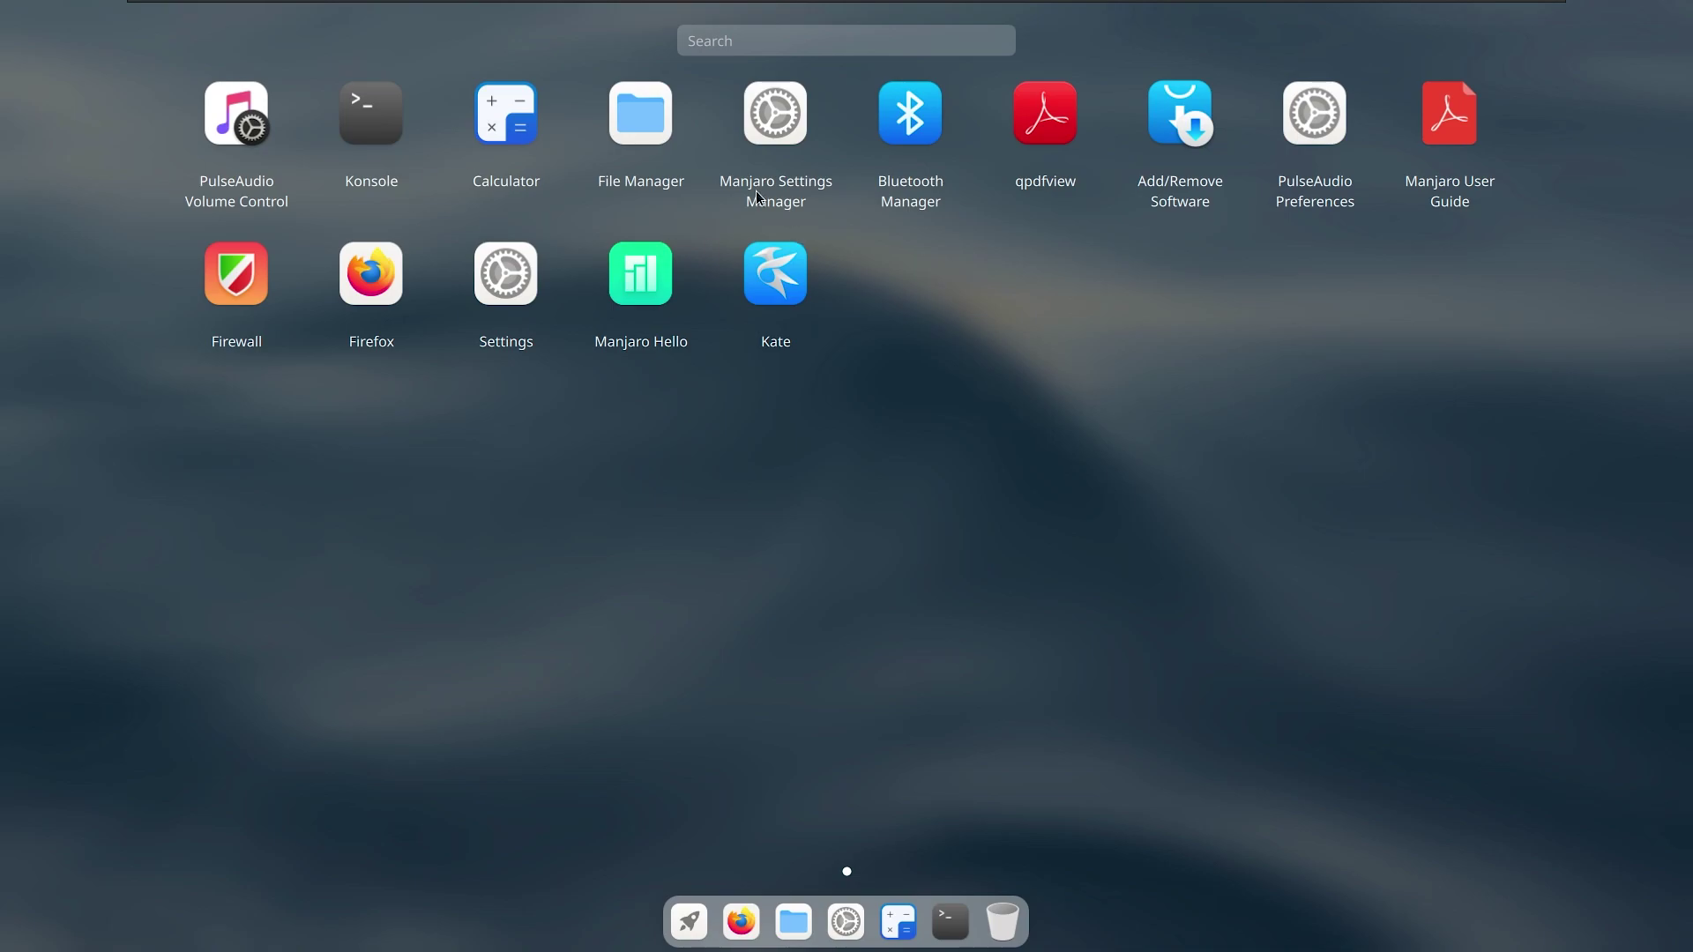
click(1124, 317)
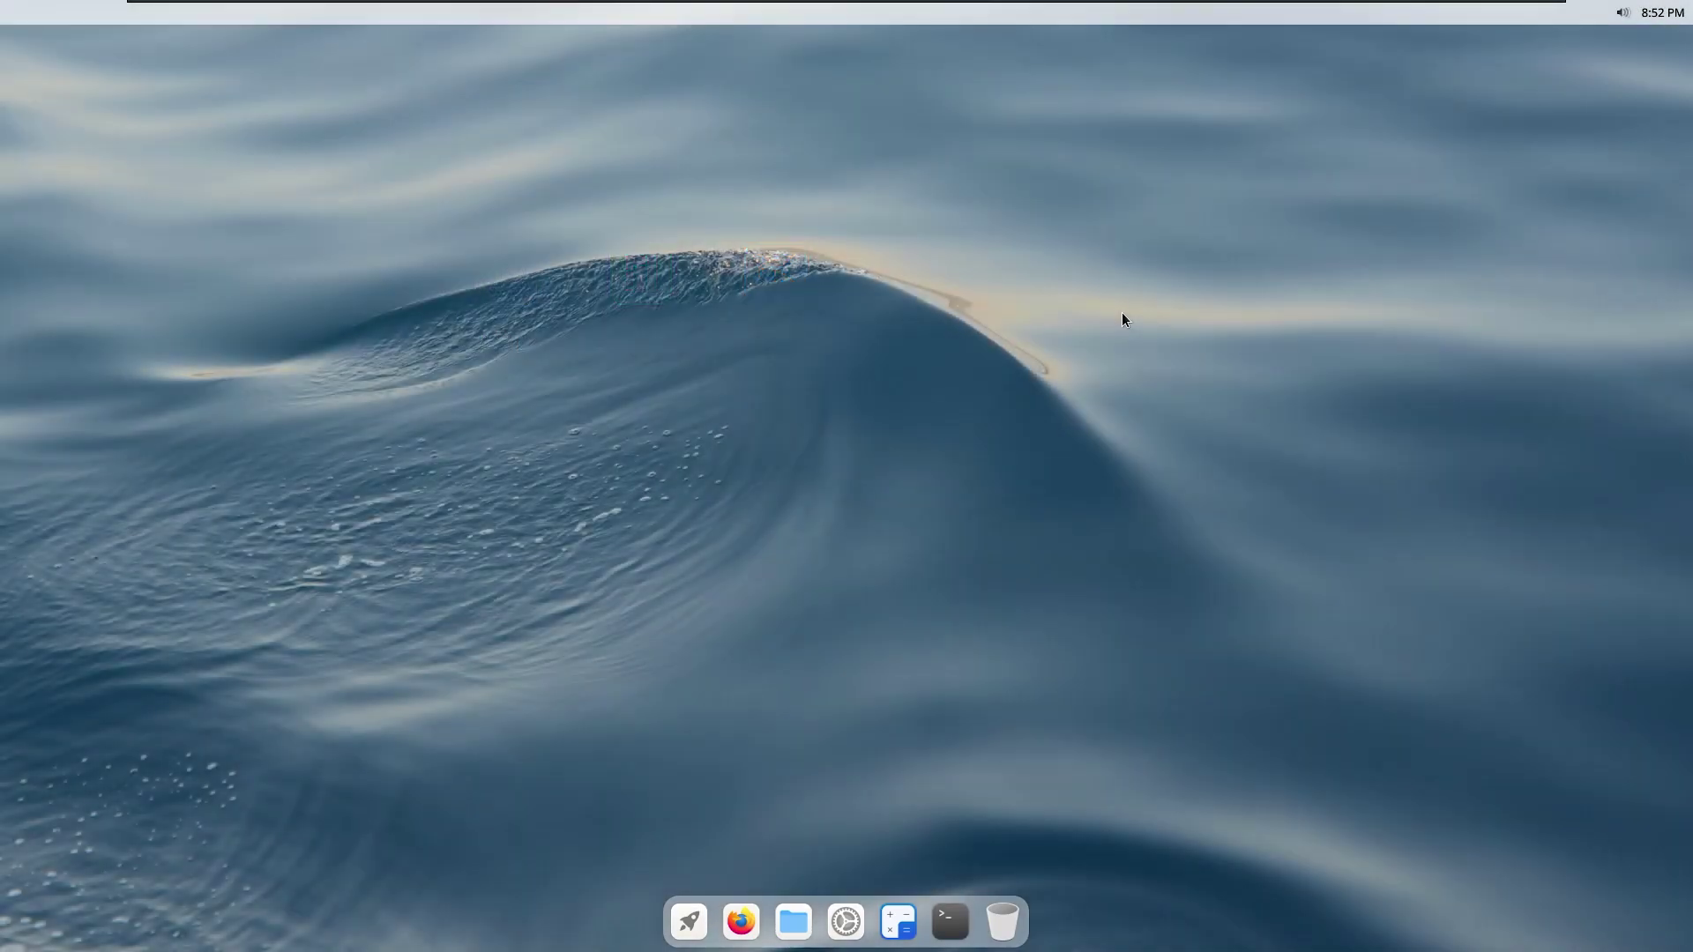
Step: Lower the volume slider in quick settings, then briefly open and close Settings
click(1624, 21)
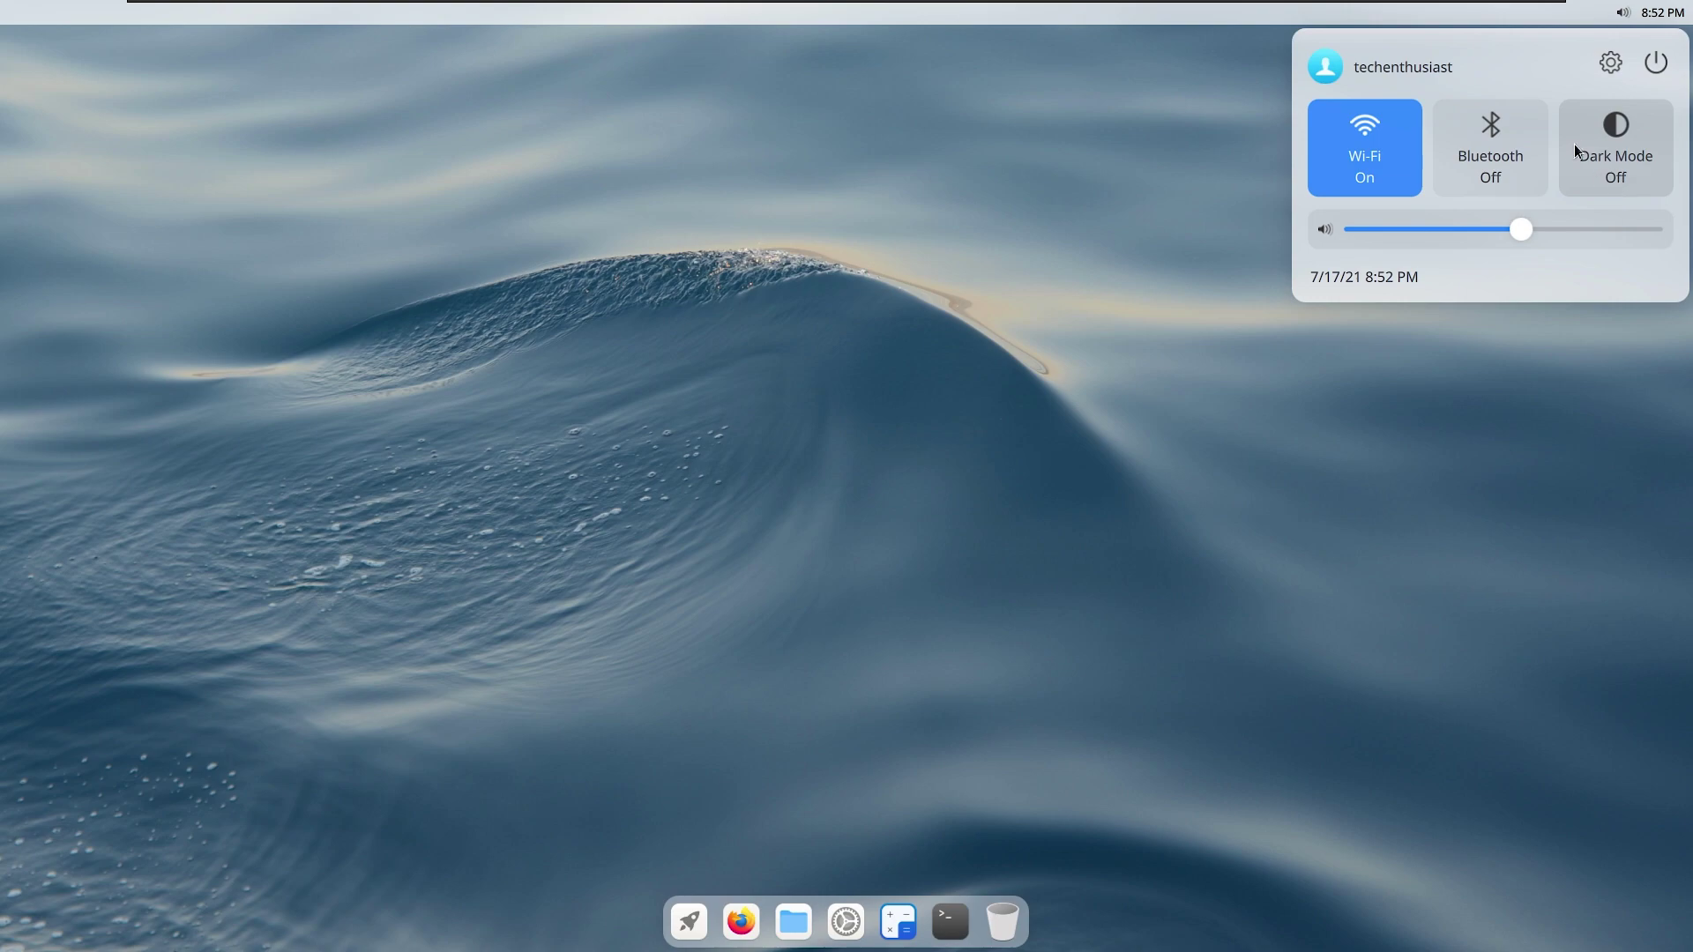
scroll(1508, 245, down, 4)
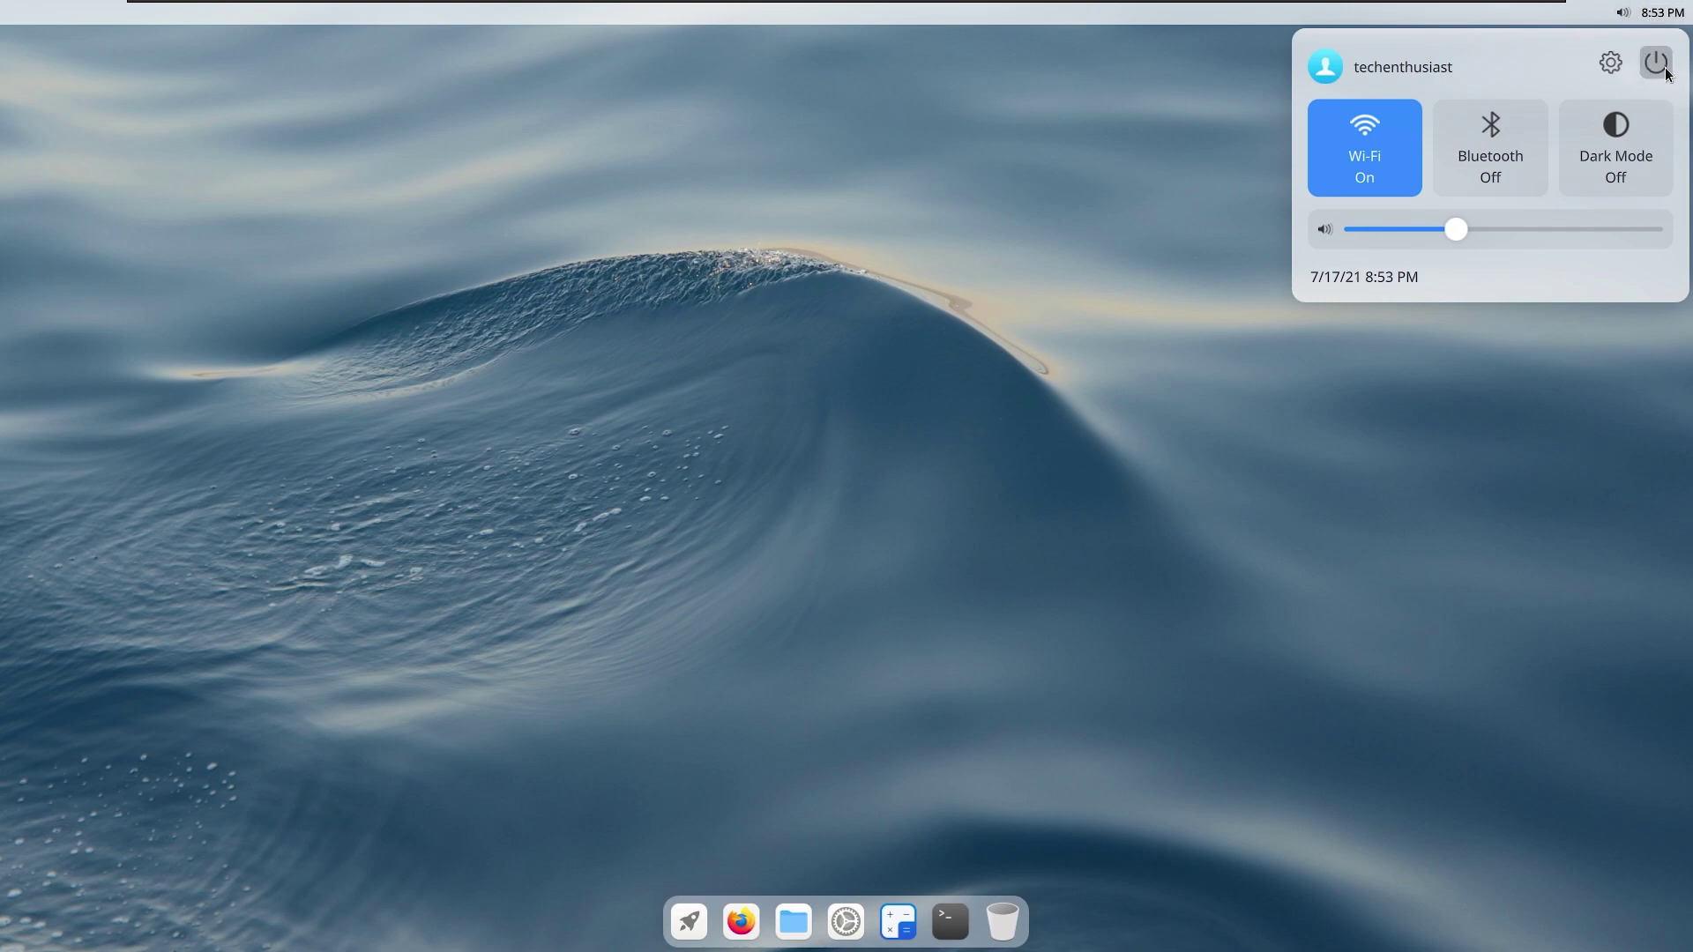
click(1611, 61)
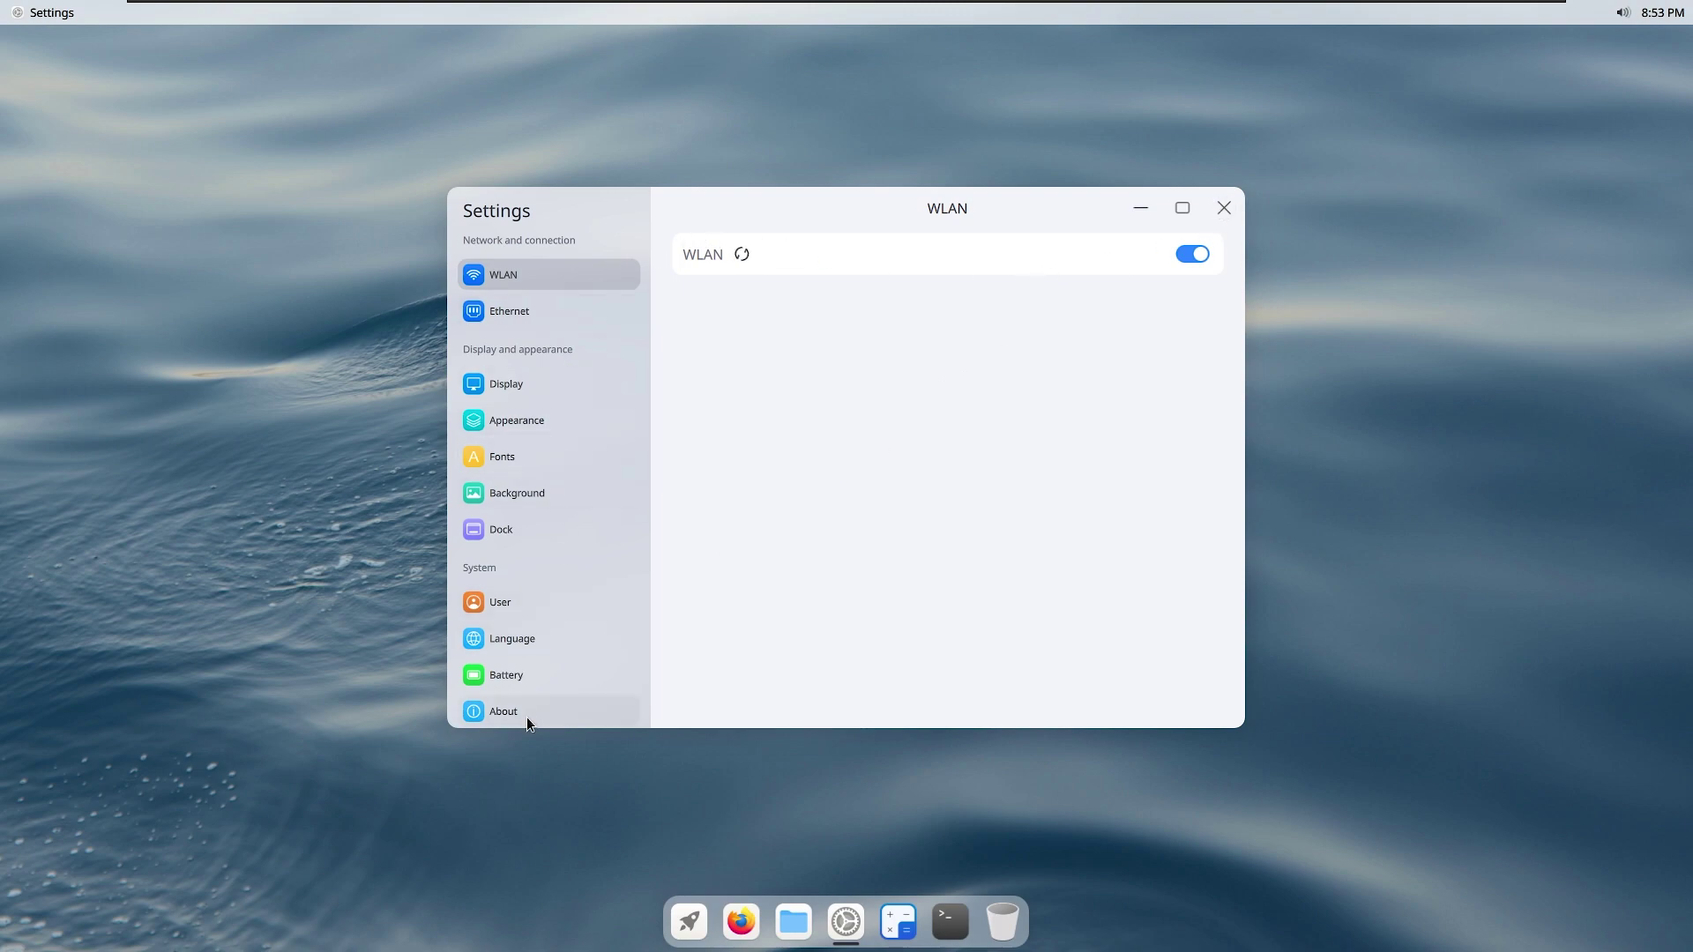
click(1223, 208)
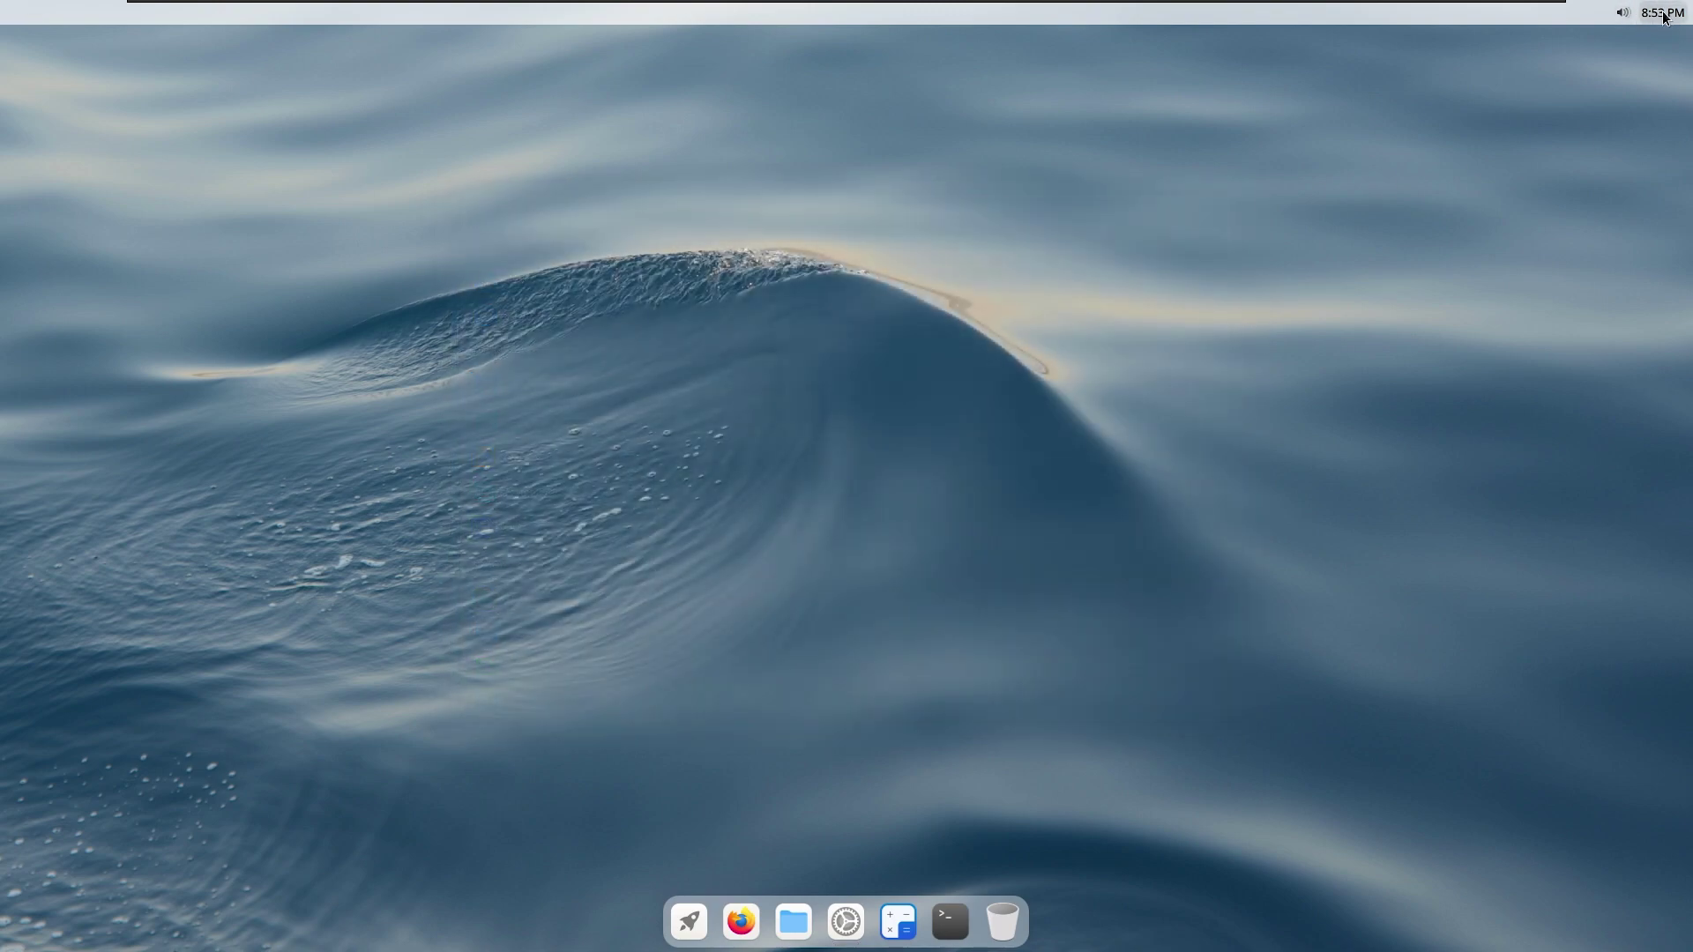
click(1631, 15)
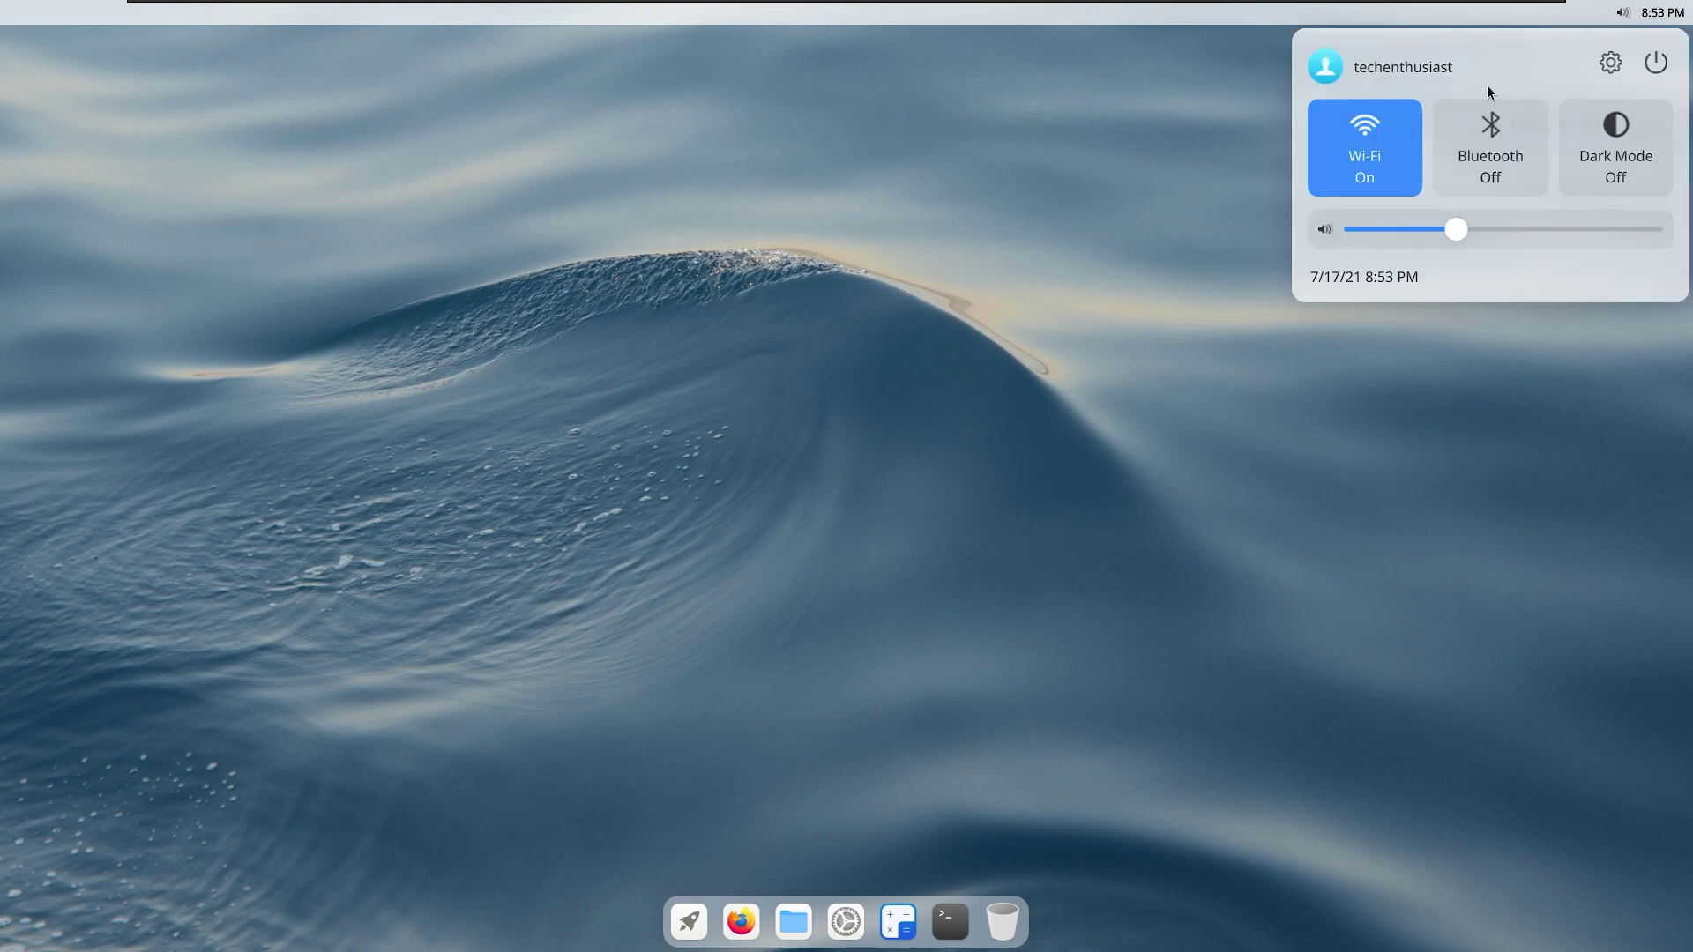
click(1657, 64)
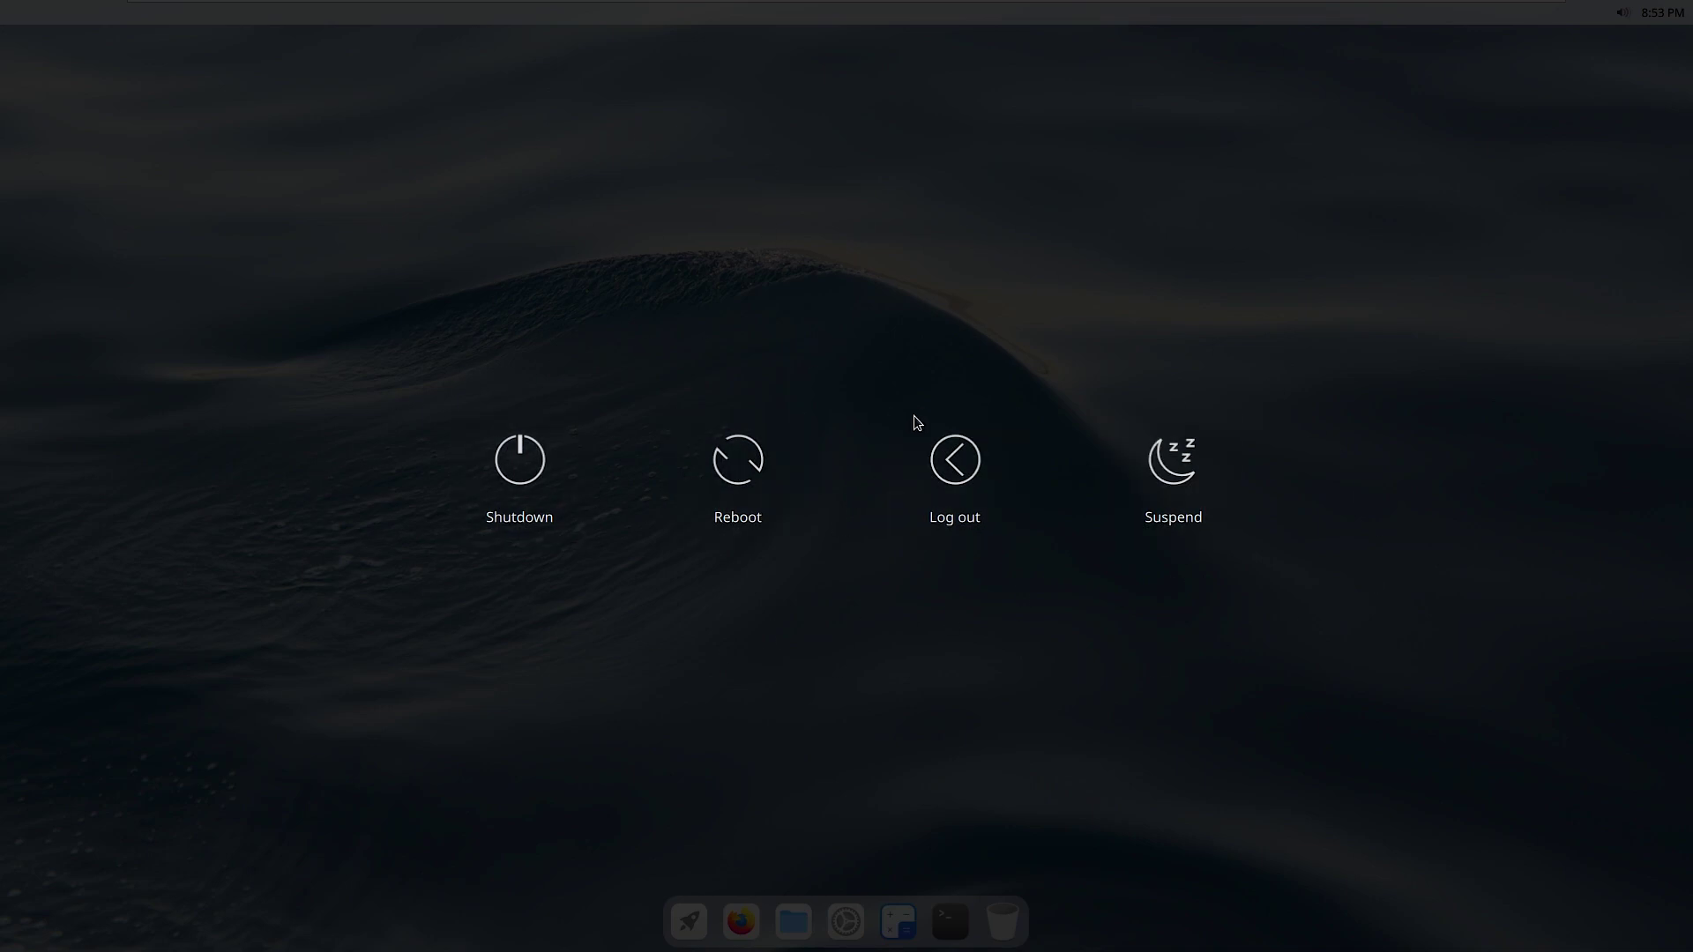
key(ctrl+alt)
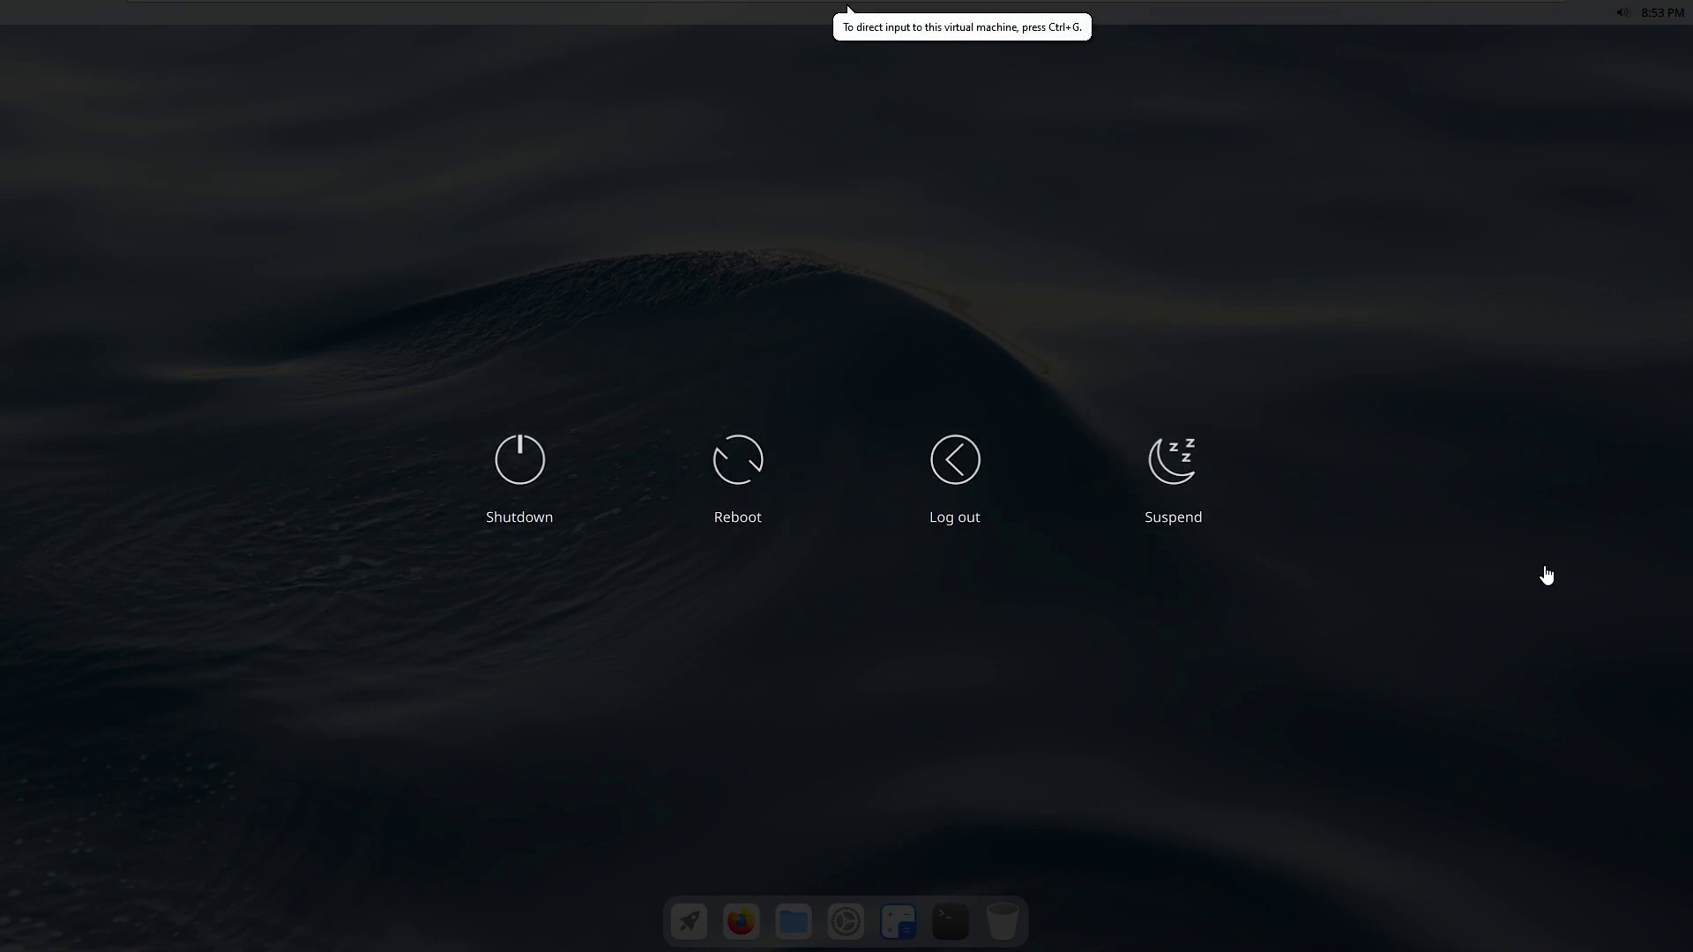
click(1504, 565)
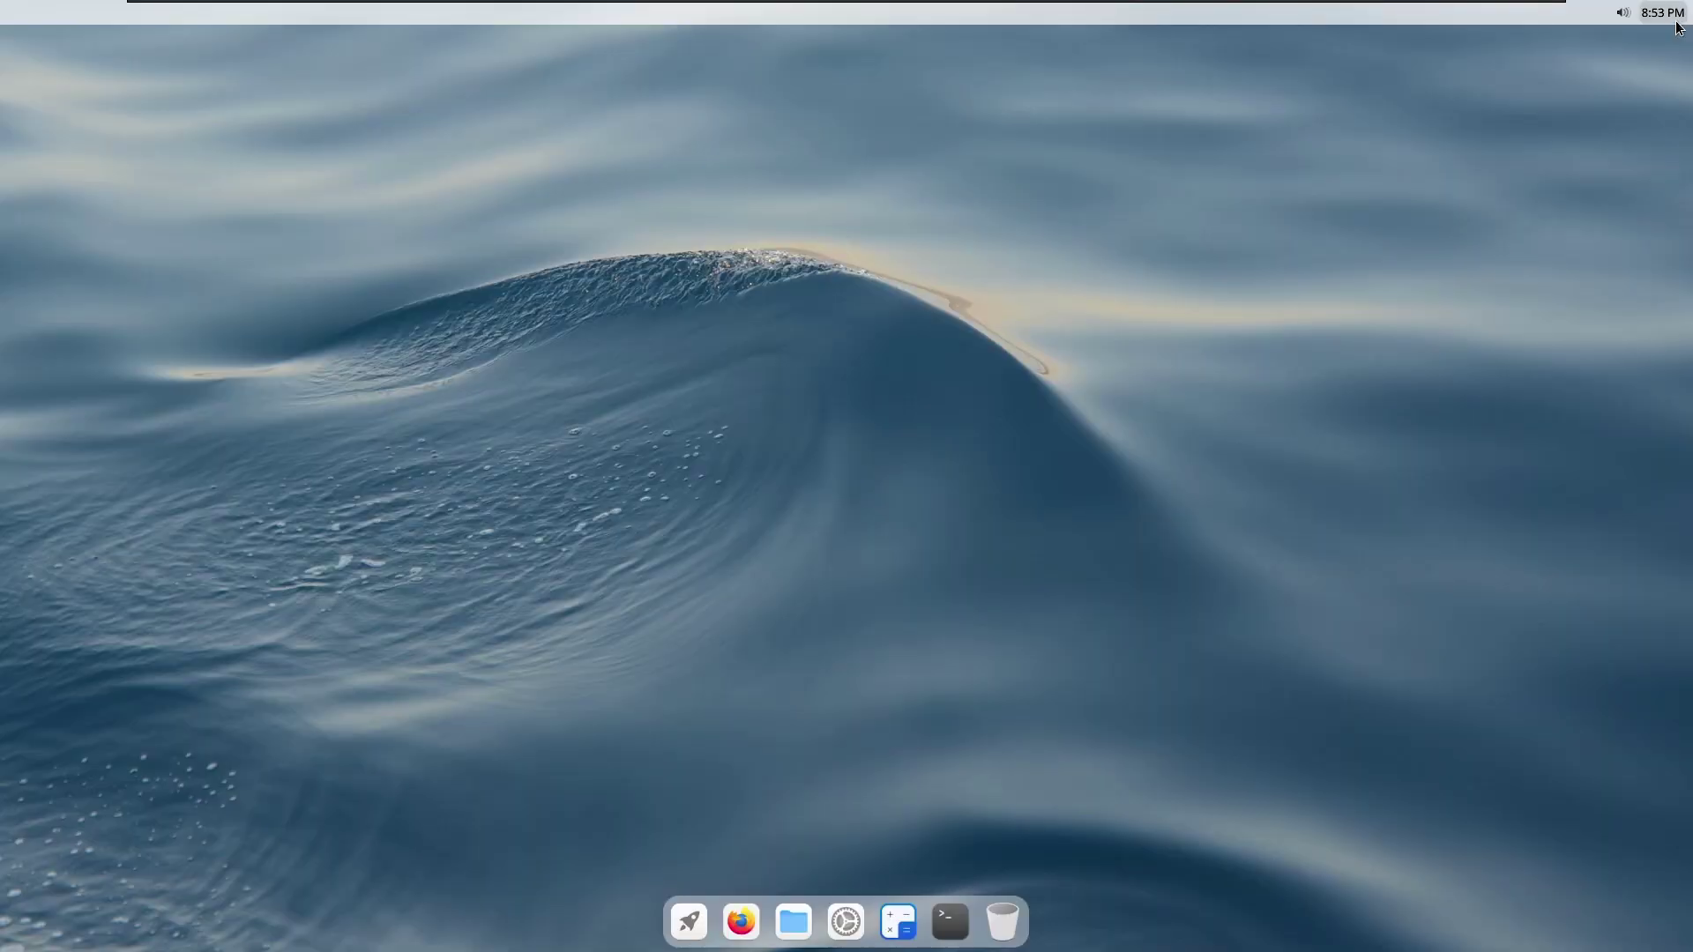